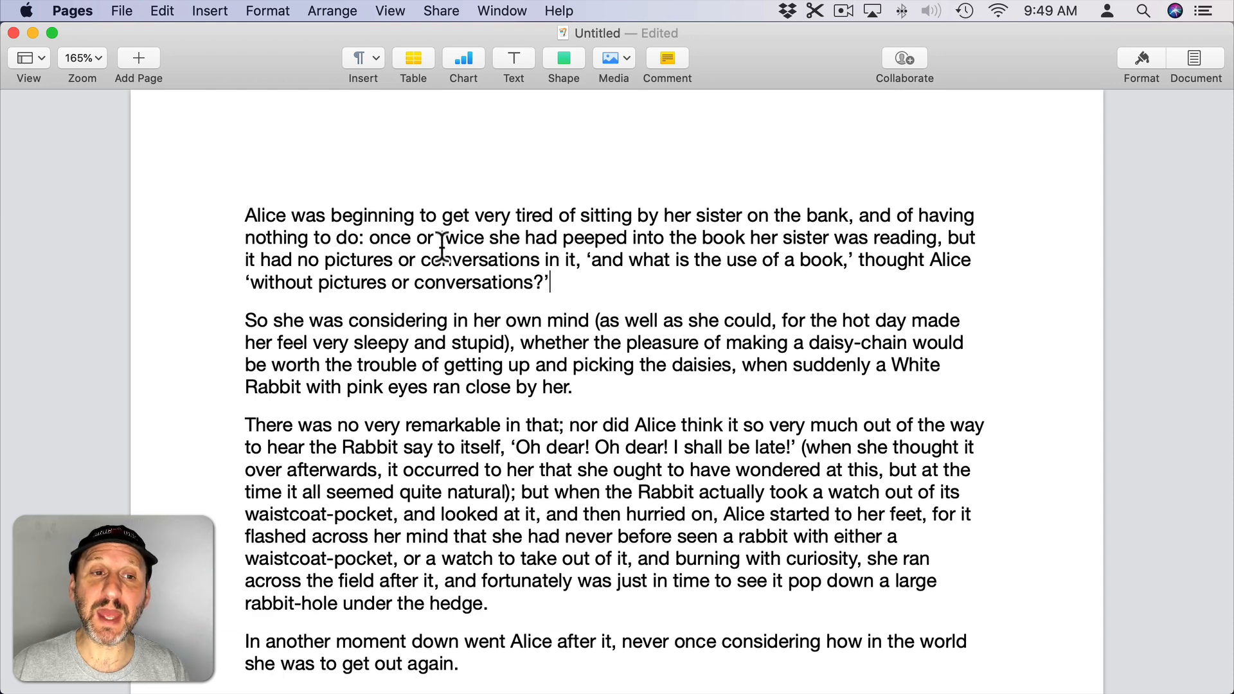
Place the cursor in the first paragraph and show its indent settings in the Format layout options
{"action": "left_click_drag", "start_coordinate": [245, 215], "coordinate": [381, 262]}
{"action": "left_click", "coordinate": [383, 260]}
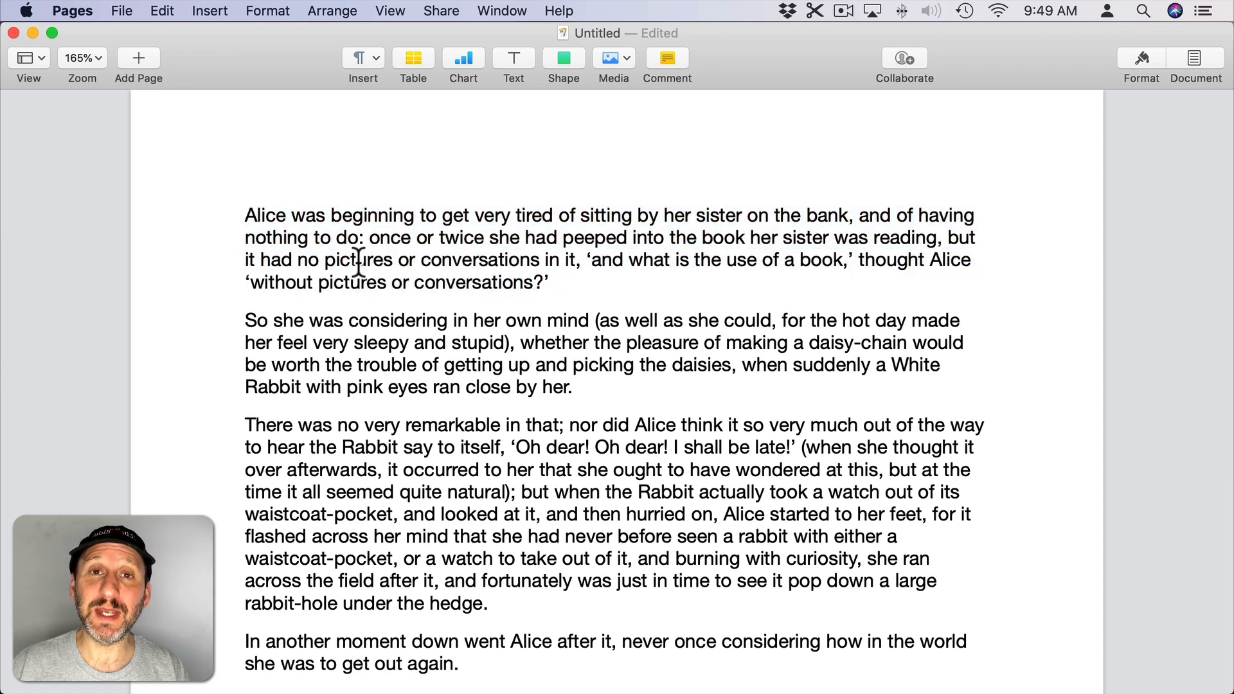
{"action": "left_click", "coordinate": [1130, 61]}
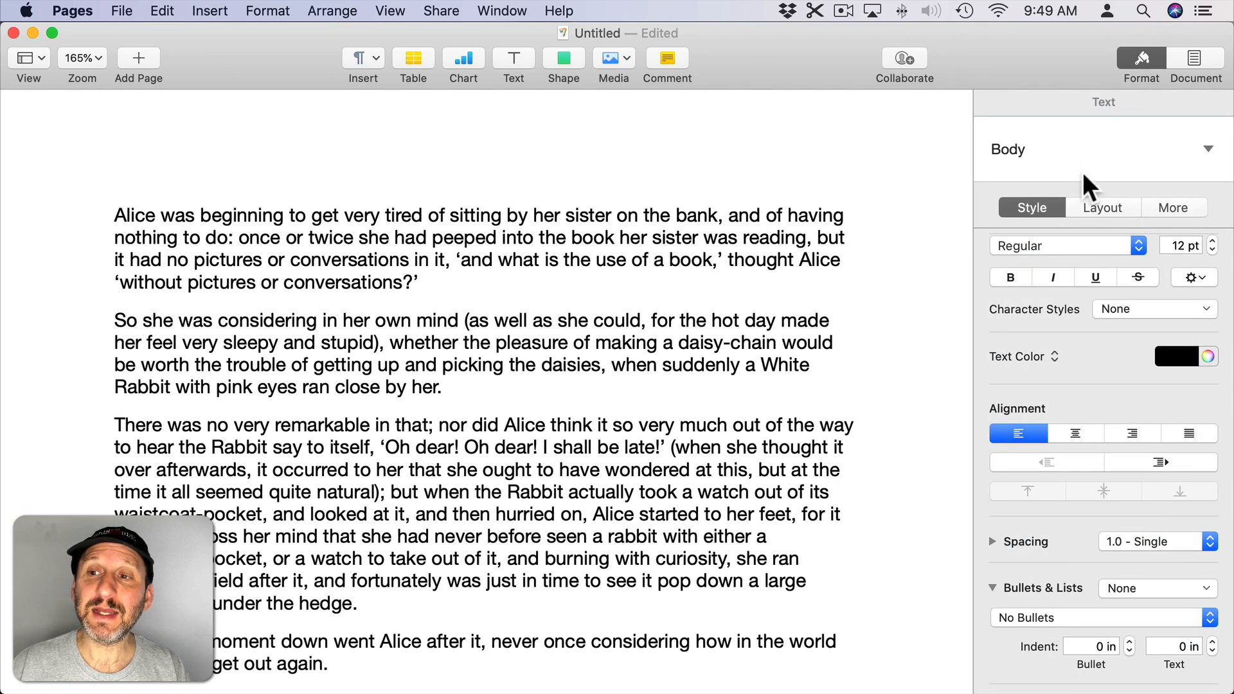
{"action": "left_click", "coordinate": [1093, 209]}
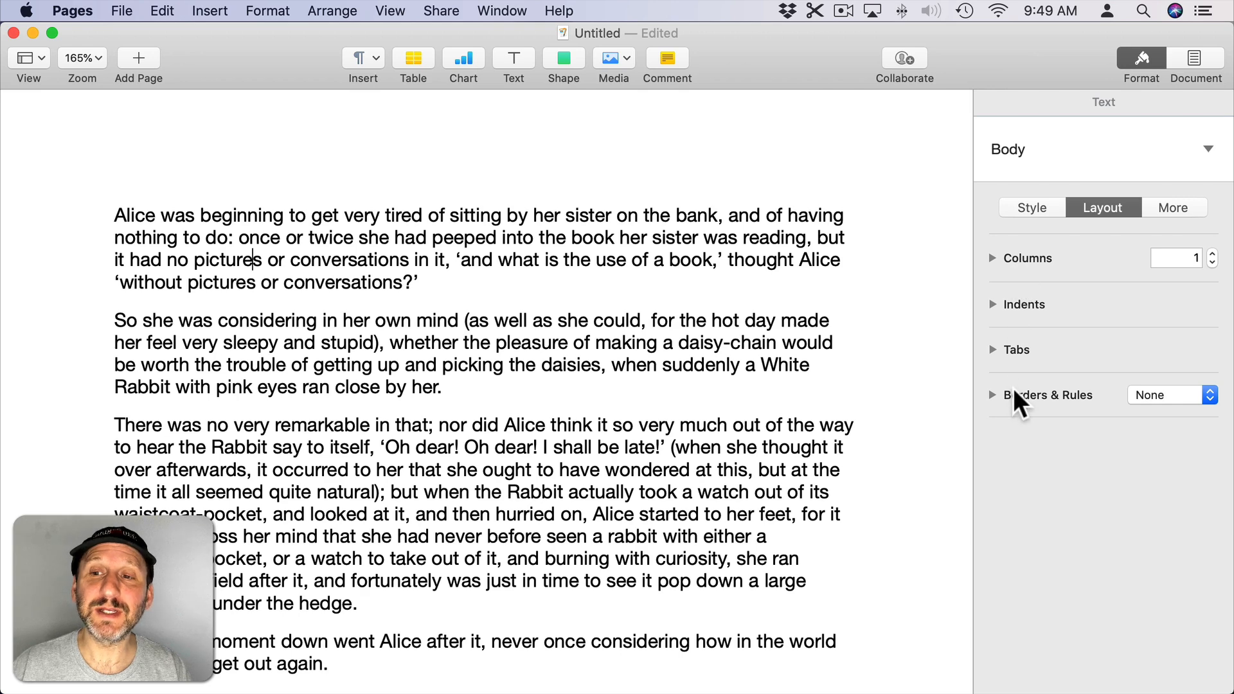
{"action": "left_click", "coordinate": [993, 304]}
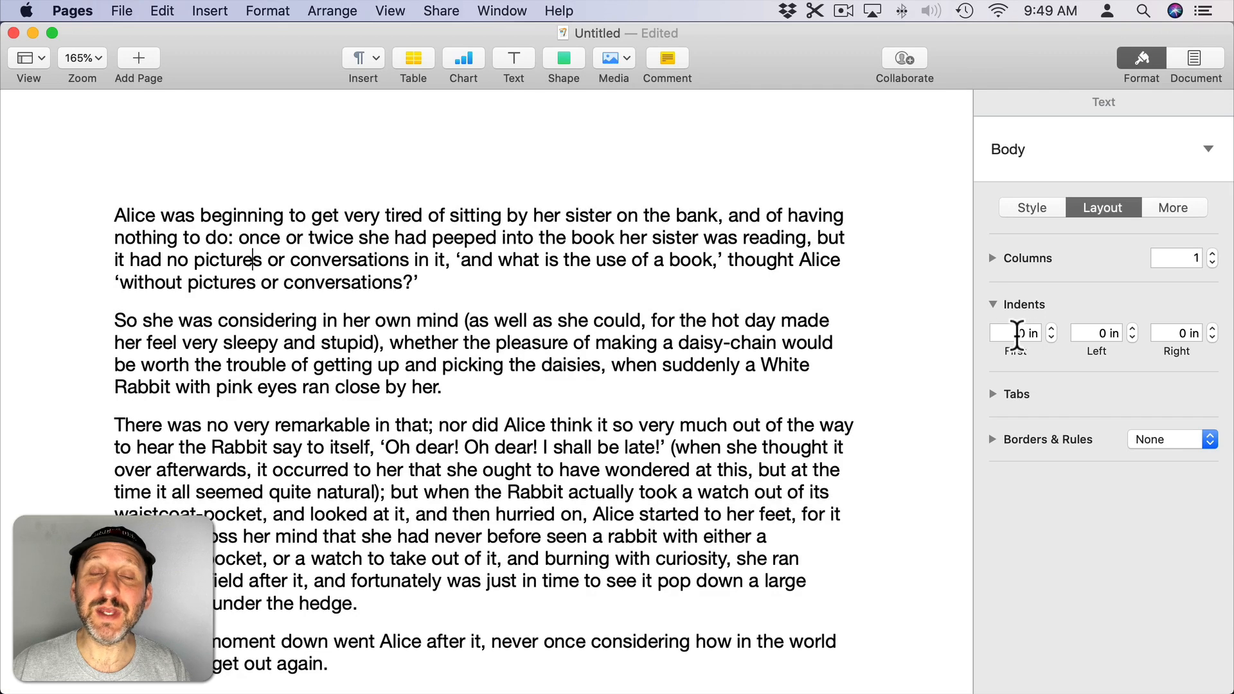
Try a 0.25 in first-line indent on the first paragraph and reset it to 0 in
{"action": "left_click", "coordinate": [1052, 328]}
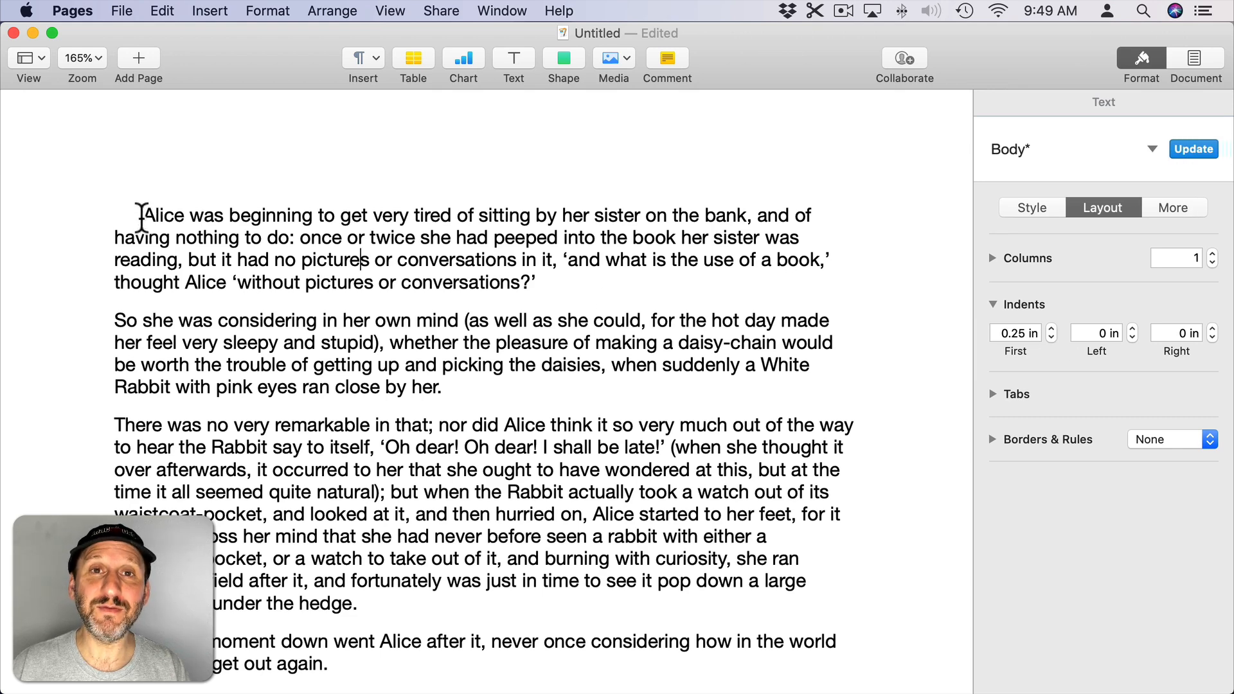
{"action": "left_click", "coordinate": [1051, 328]}
{"action": "left_click", "coordinate": [1050, 328]}
{"action": "left_click", "coordinate": [1049, 337]}
{"action": "left_click", "coordinate": [1049, 337]}
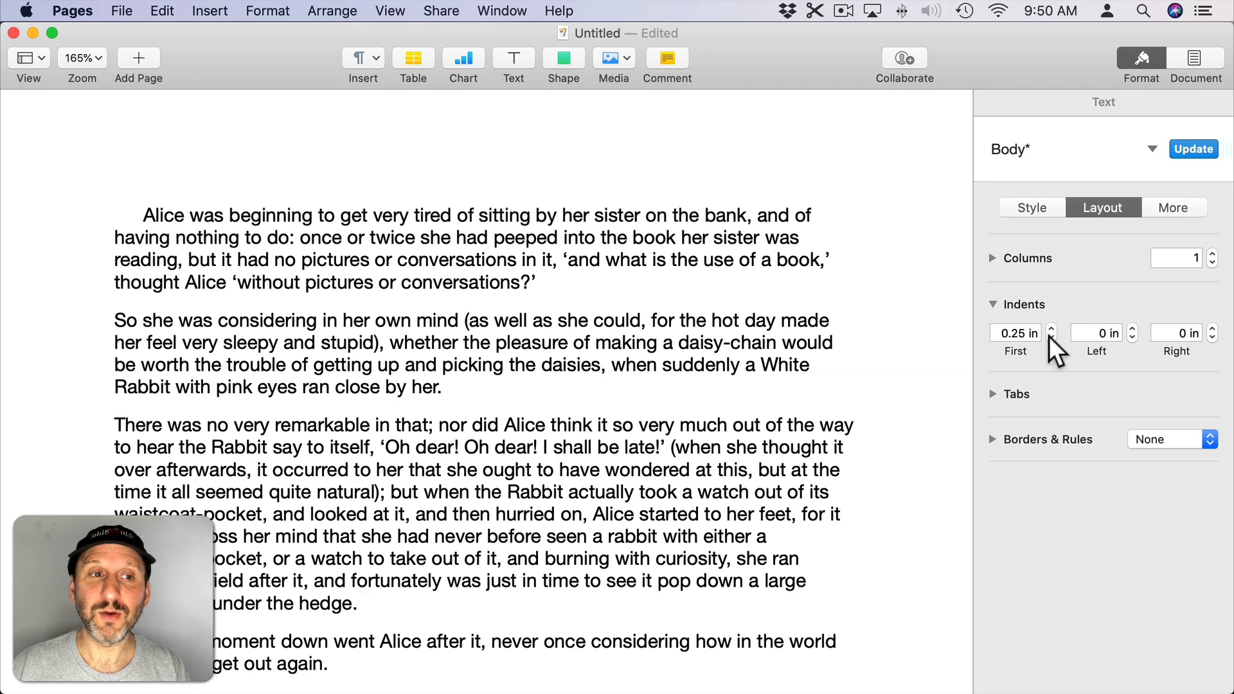
{"action": "left_click", "coordinate": [1049, 337]}
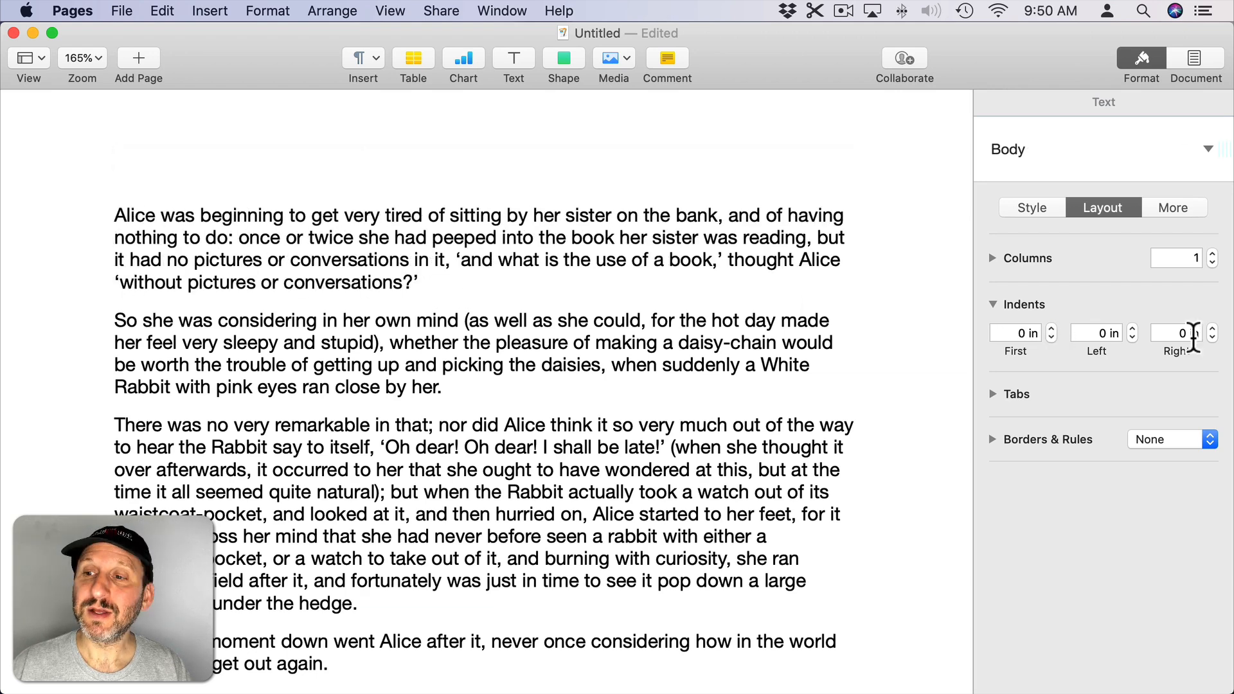
Try a 0.5 in right indent on the first paragraph and return it to 0 in
{"action": "left_click", "coordinate": [1212, 328]}
{"action": "left_click", "coordinate": [1212, 328]}
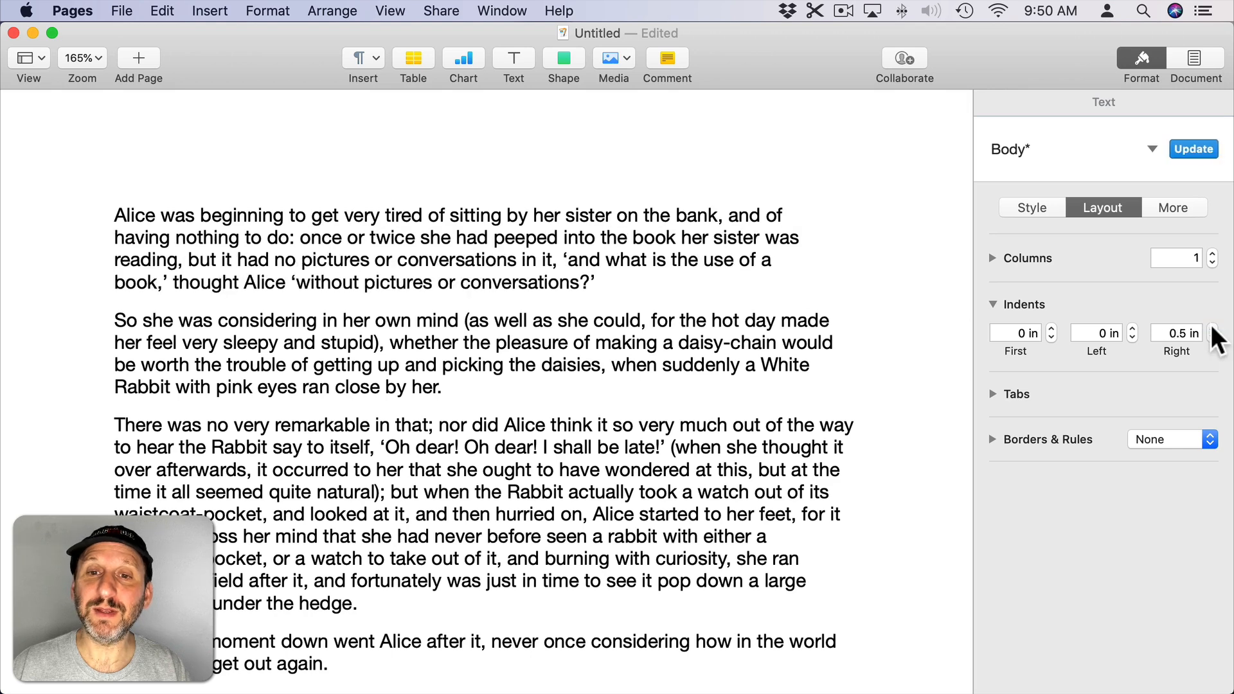
{"action": "left_click", "coordinate": [1212, 327]}
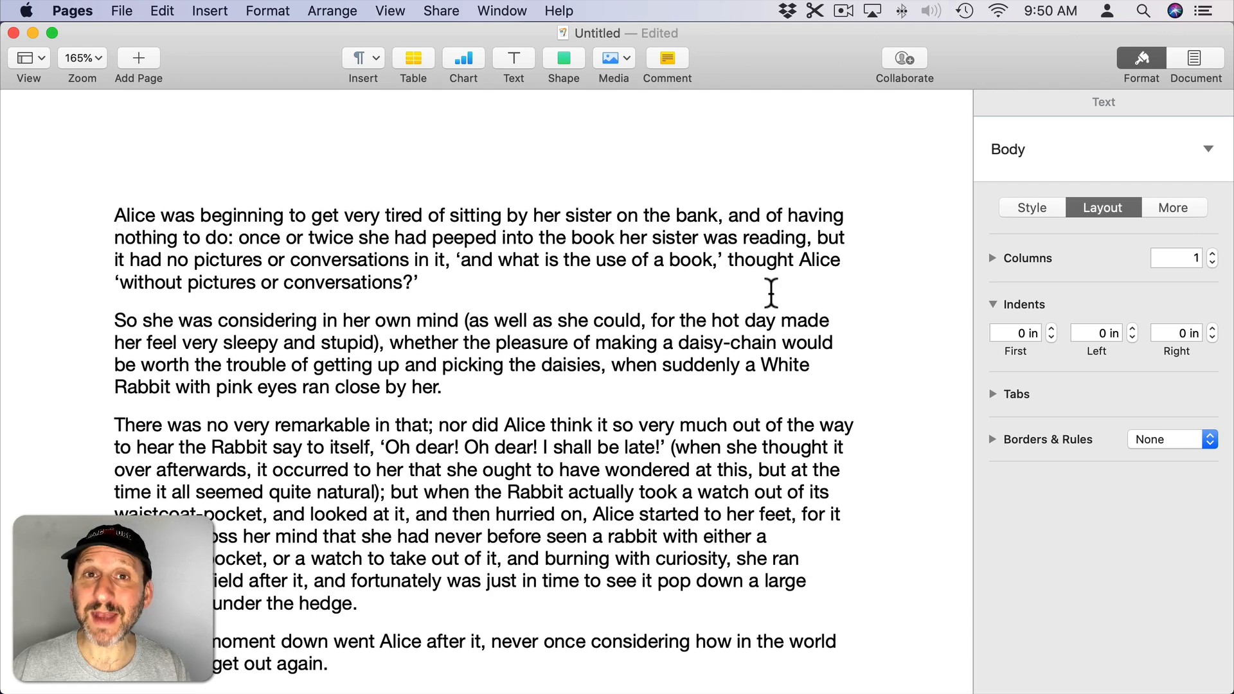
Give the first paragraph a hanging indent by setting its left indent to 0.4 in, and show the ruler
{"action": "left_click", "coordinate": [1132, 329]}
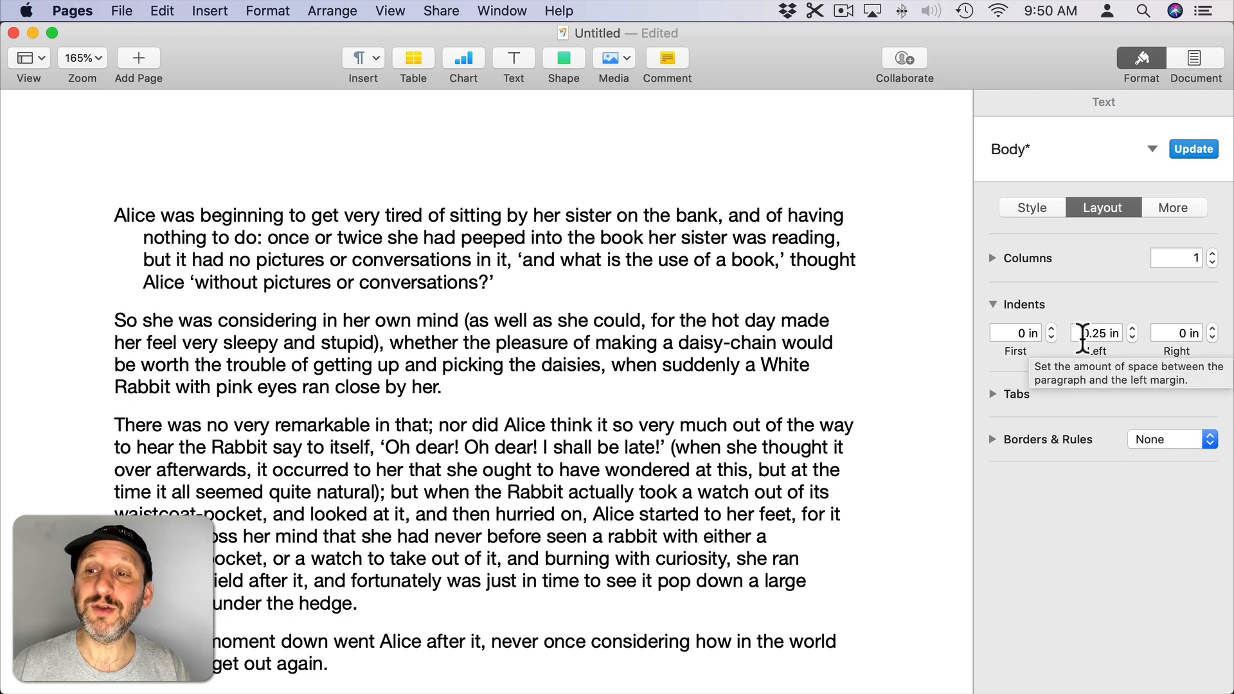
{"action": "left_click", "coordinate": [1132, 329]}
{"action": "left_click", "coordinate": [1133, 338]}
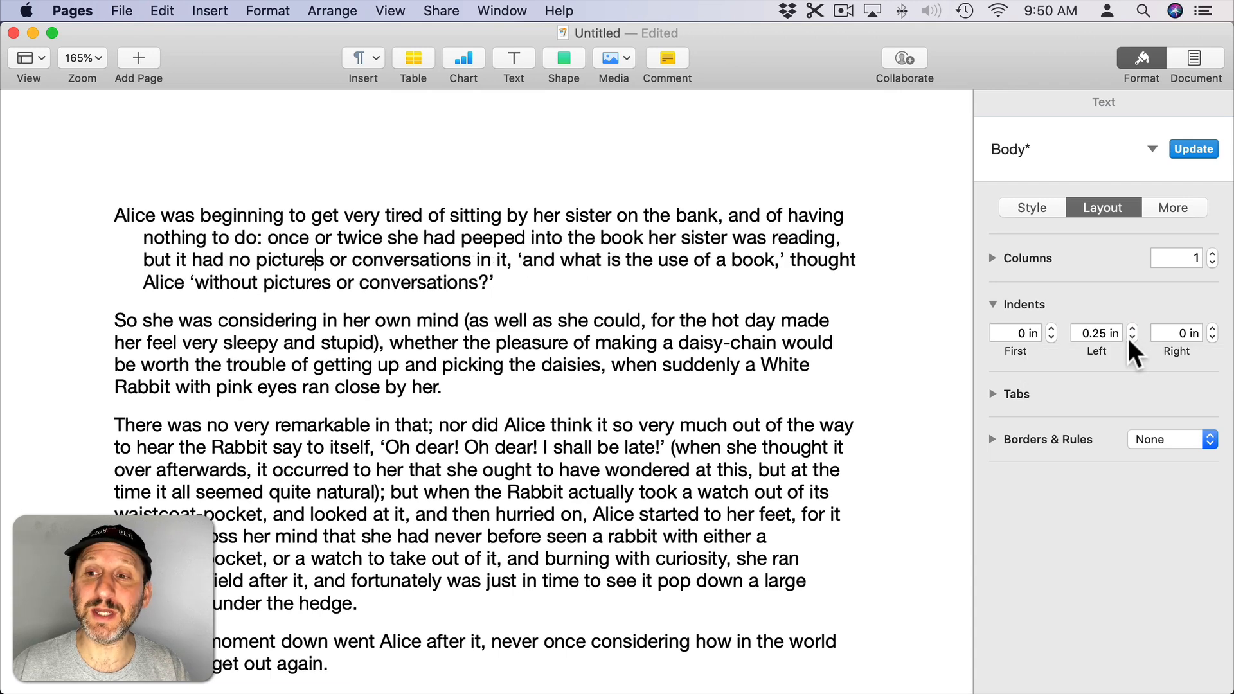
{"action": "left_click", "coordinate": [1093, 333]}
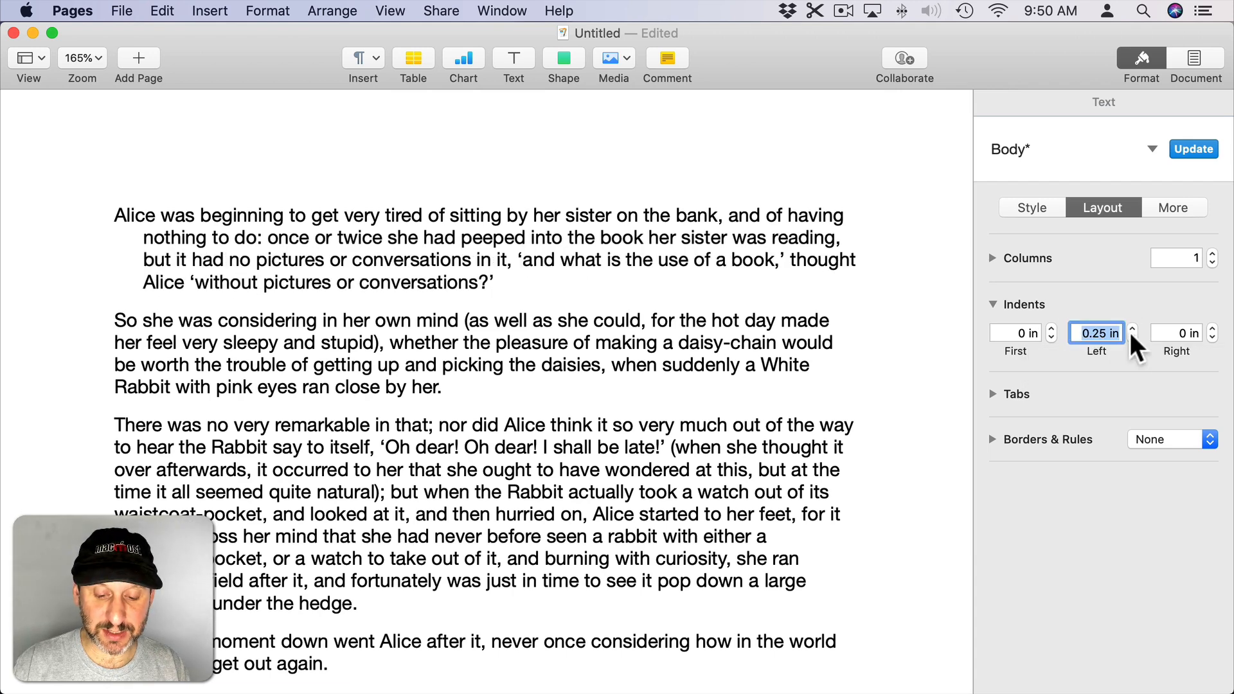
{"action": "type", "text": ".4"}
{"action": "key", "text": "Return"}
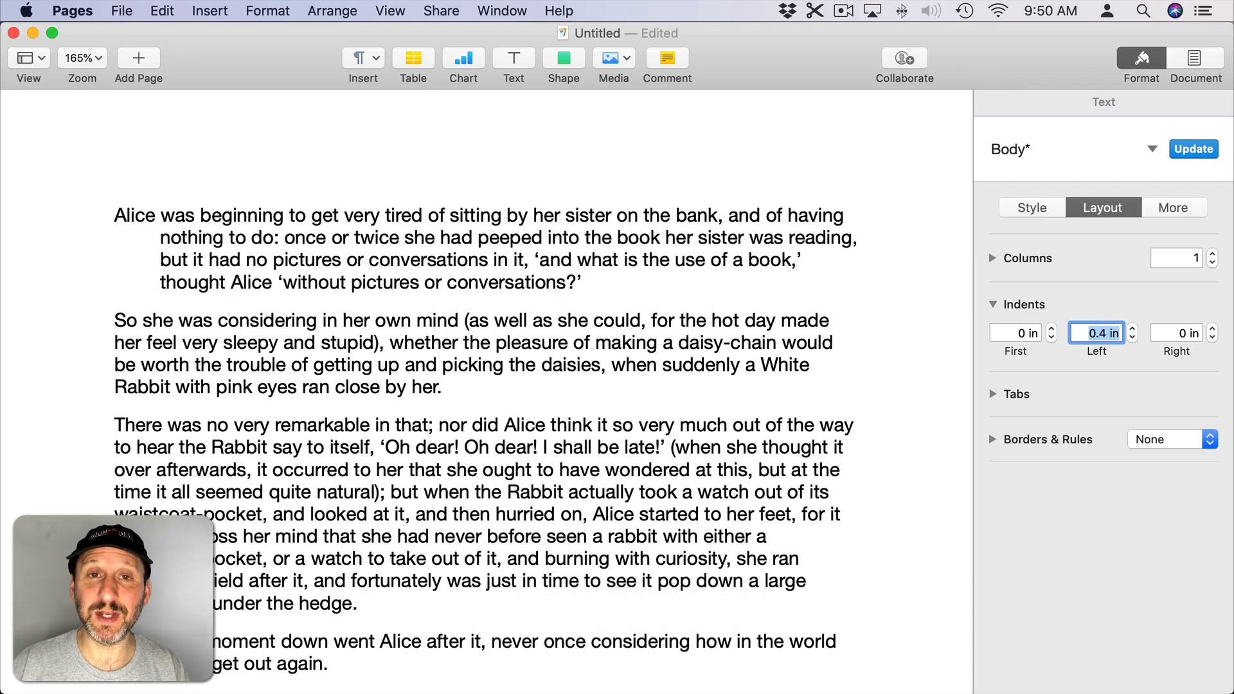
{"action": "left_click", "coordinate": [390, 11]}
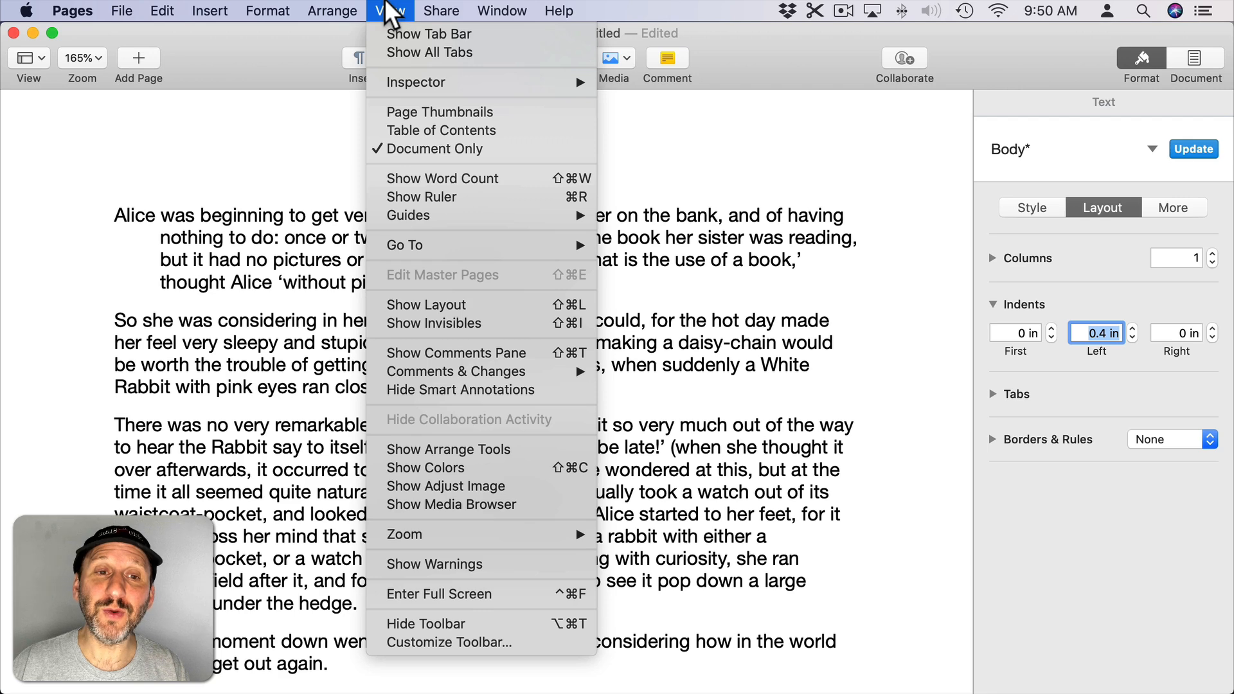
{"action": "left_click", "coordinate": [430, 196]}
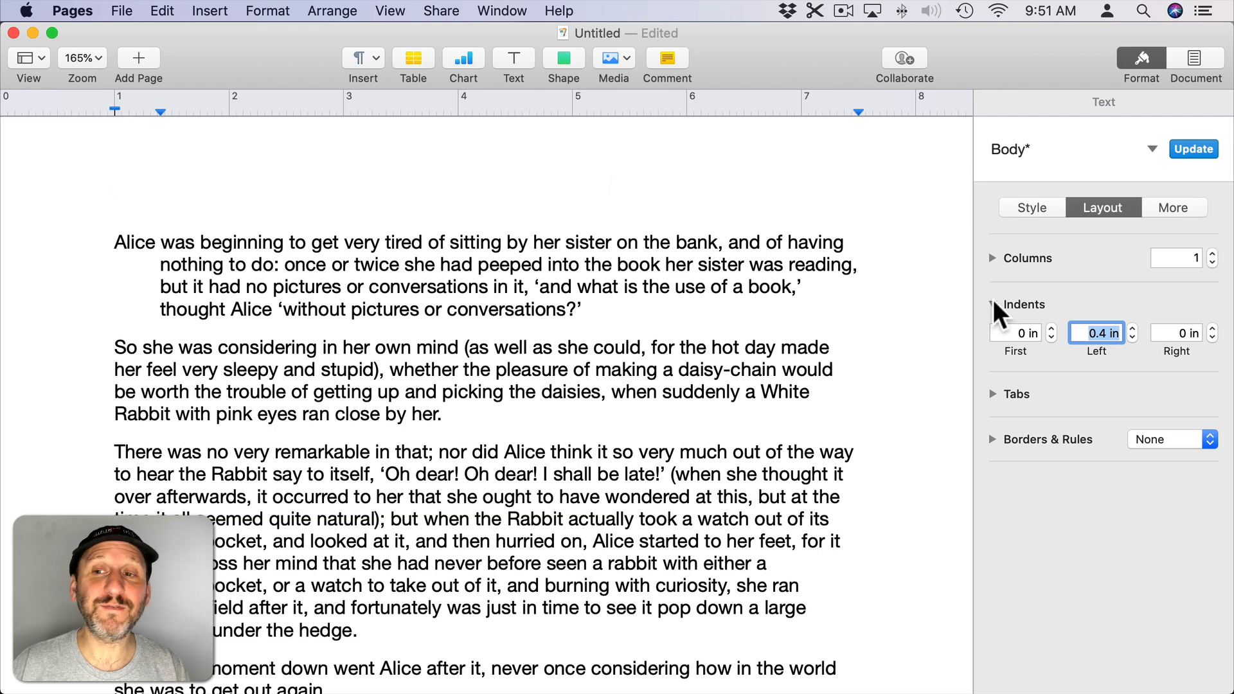
Test a first-line indent of 0.25 in against the ruler and set it back to 0 in
{"action": "left_click", "coordinate": [1050, 328]}
{"action": "left_click", "coordinate": [1051, 328]}
{"action": "left_click", "coordinate": [1051, 329]}
{"action": "left_click", "coordinate": [1051, 338]}
{"action": "left_click", "coordinate": [1051, 338]}
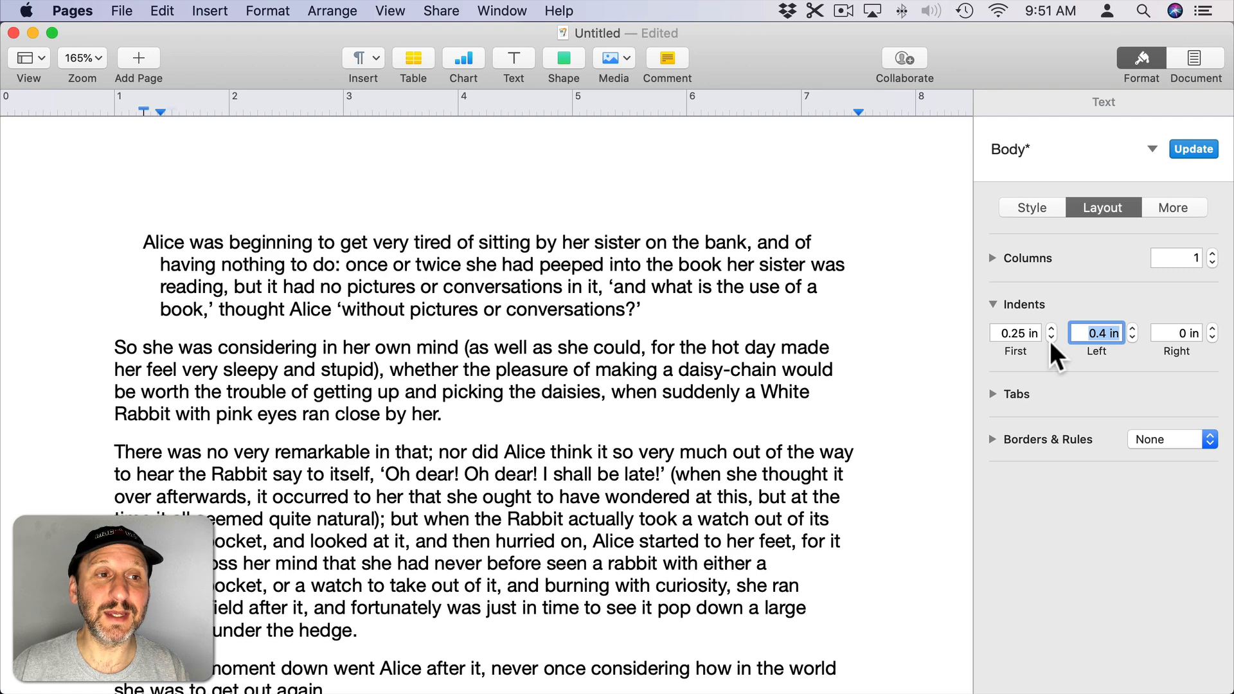
{"action": "left_click", "coordinate": [1051, 338]}
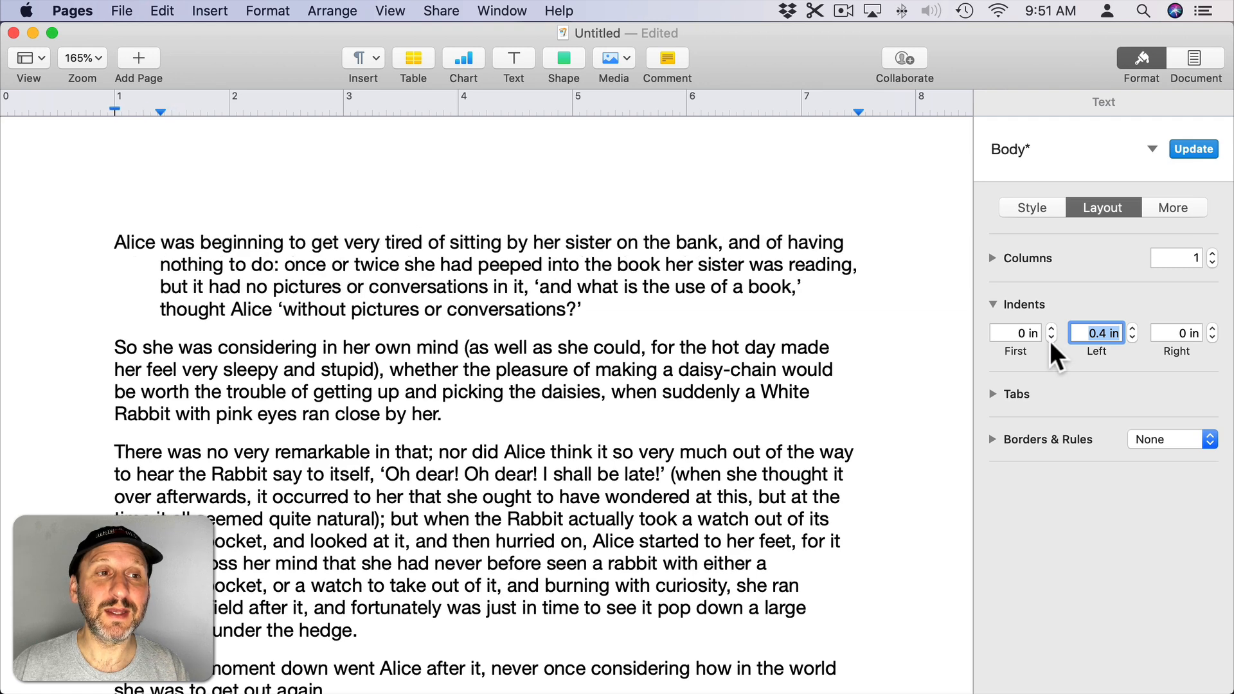
Try moving the first paragraph's left indent to 0.69 in on the ruler and bring it back to 0.4 in
{"action": "left_click", "coordinate": [1132, 329]}
{"action": "left_click", "coordinate": [1133, 338]}
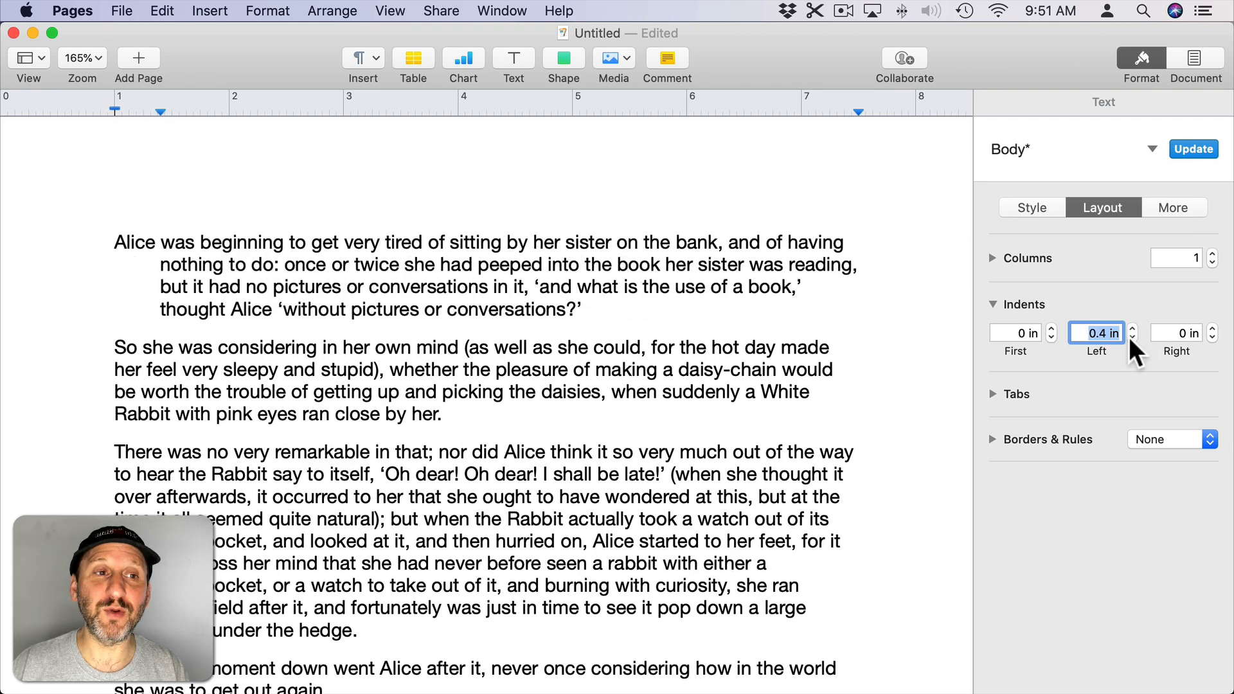
{"action": "mouse_move", "coordinate": [158, 110]}
{"action": "left_mouse_down"}
{"action": "mouse_move", "coordinate": [234, 111]}
{"action": "mouse_move", "coordinate": [115, 110]}
{"action": "left_mouse_up"}
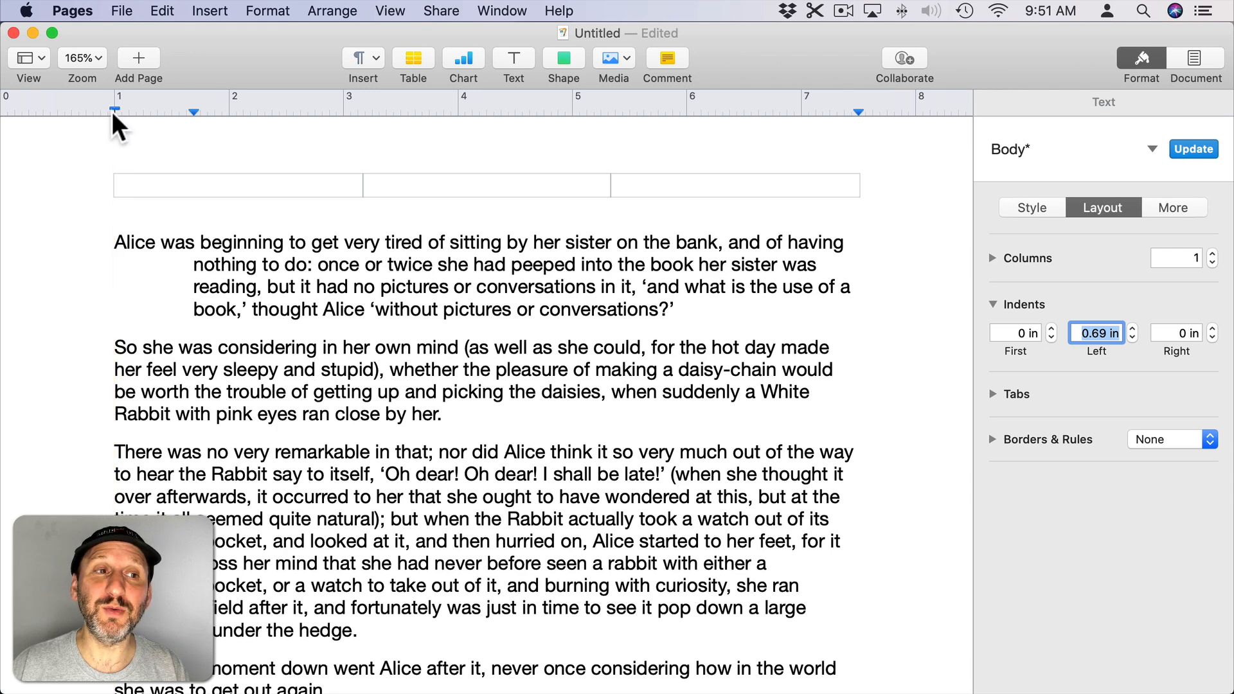
{"action": "left_click_drag", "start_coordinate": [194, 110], "coordinate": [160, 111]}
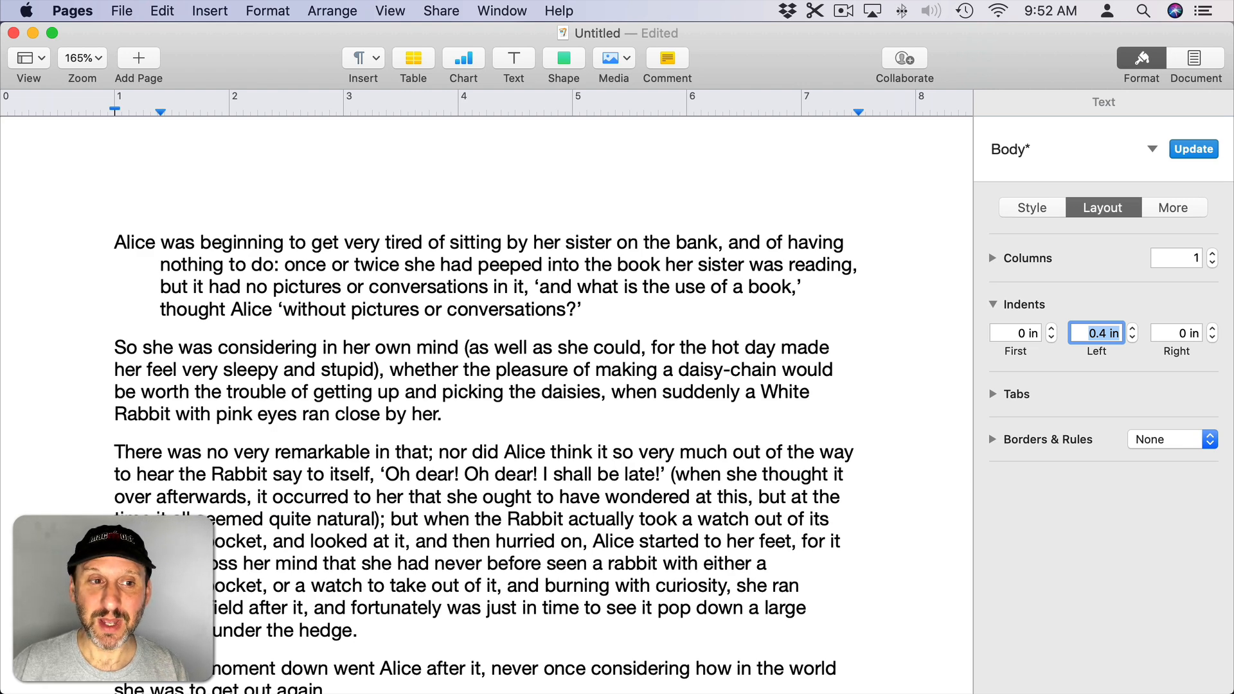
Compare the indent settings of the first paragraph with those of the paragraphs below it
{"action": "left_click", "coordinate": [332, 286]}
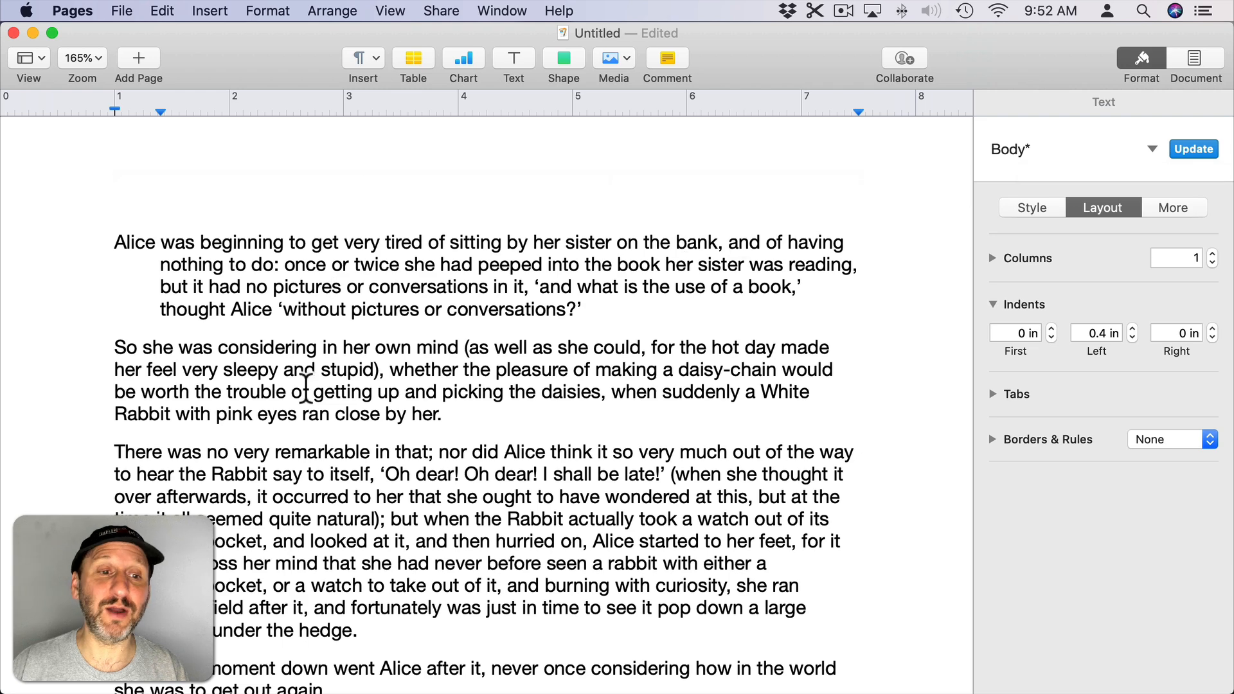
{"action": "left_click", "coordinate": [272, 393]}
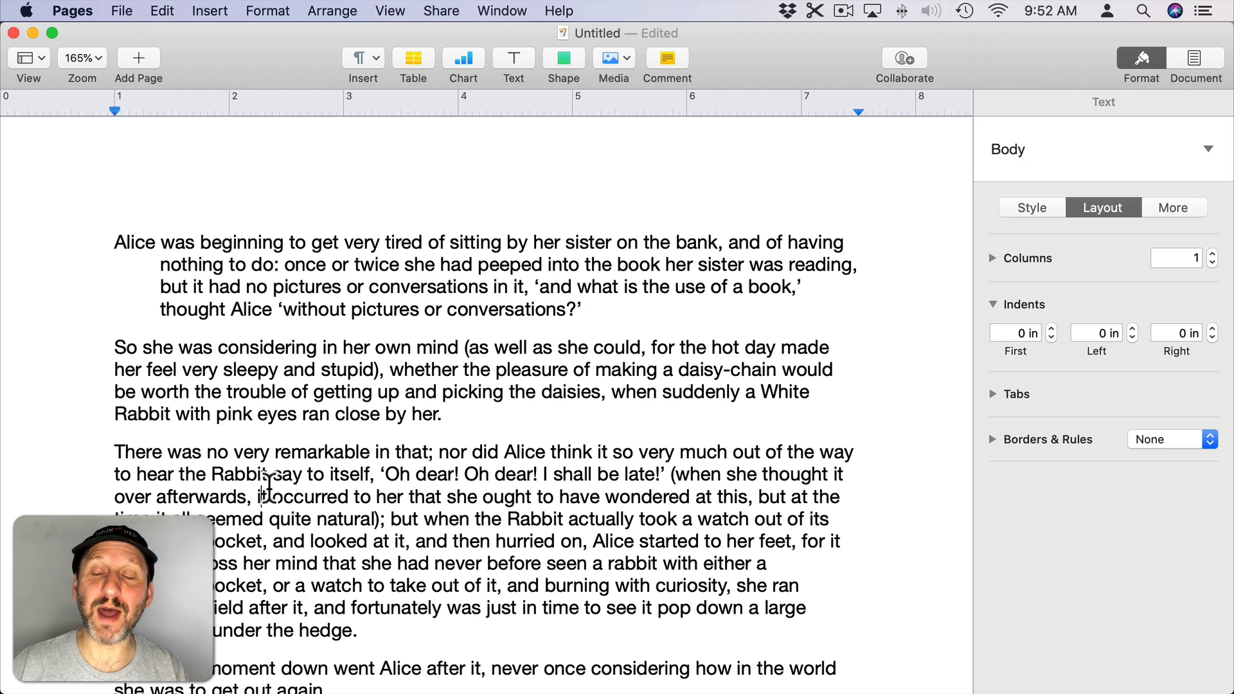
{"action": "left_click", "coordinate": [200, 264]}
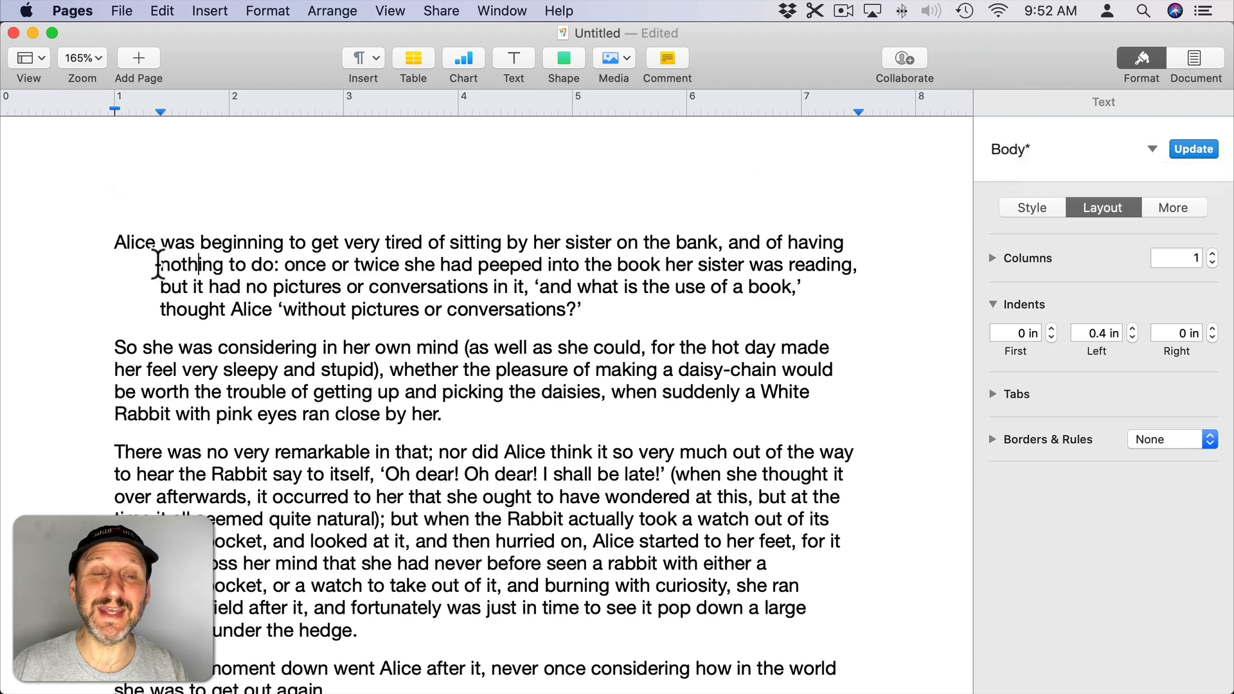
{"action": "left_click", "coordinate": [223, 347]}
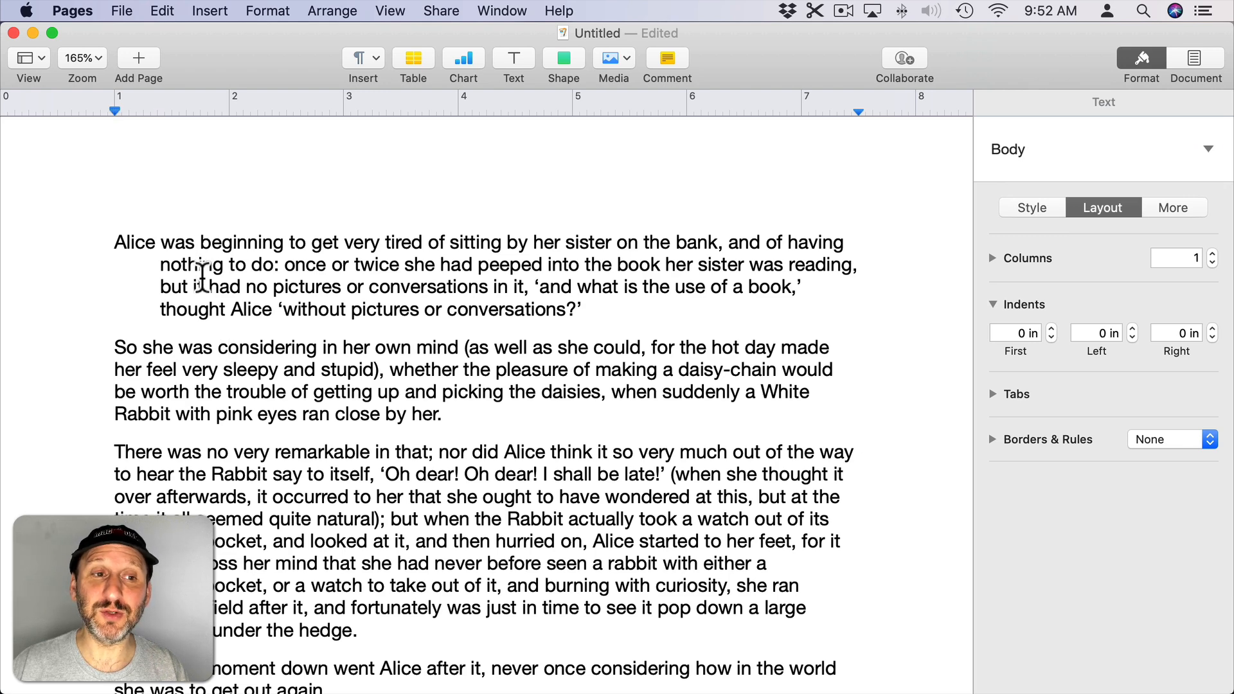
Try updating the Body style with the first paragraph's hanging indent, and undo the update
{"action": "left_click", "coordinate": [171, 242]}
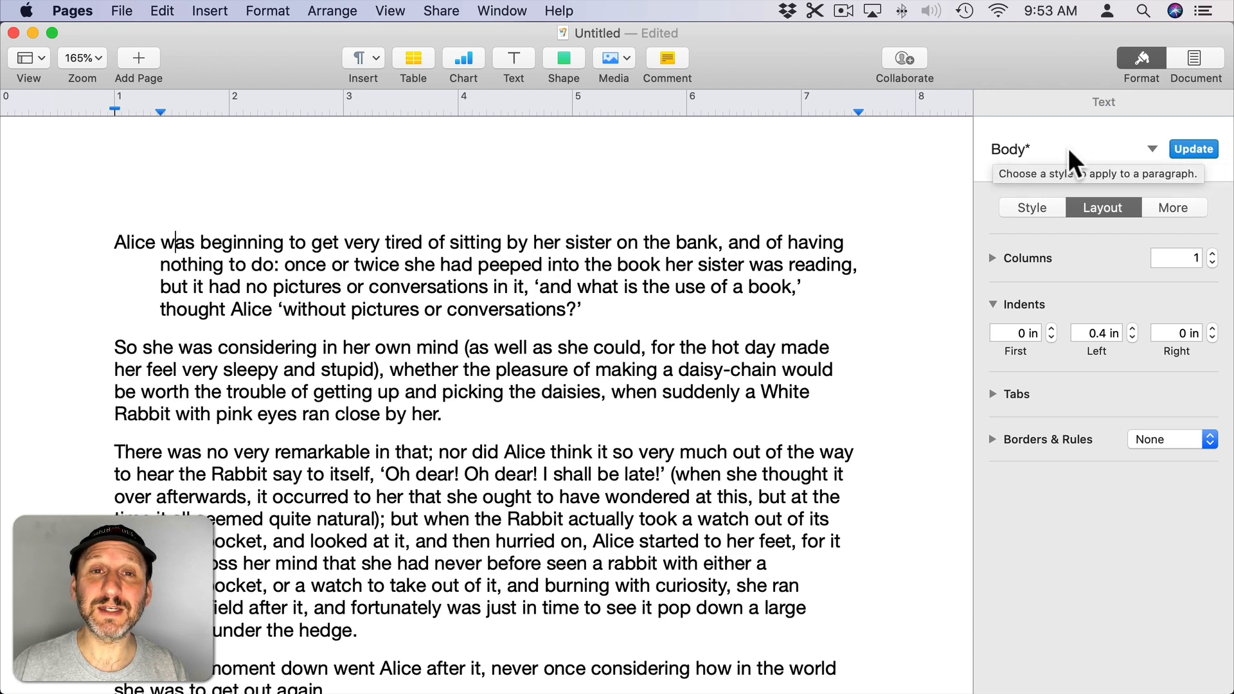
{"action": "left_click", "coordinate": [1189, 145]}
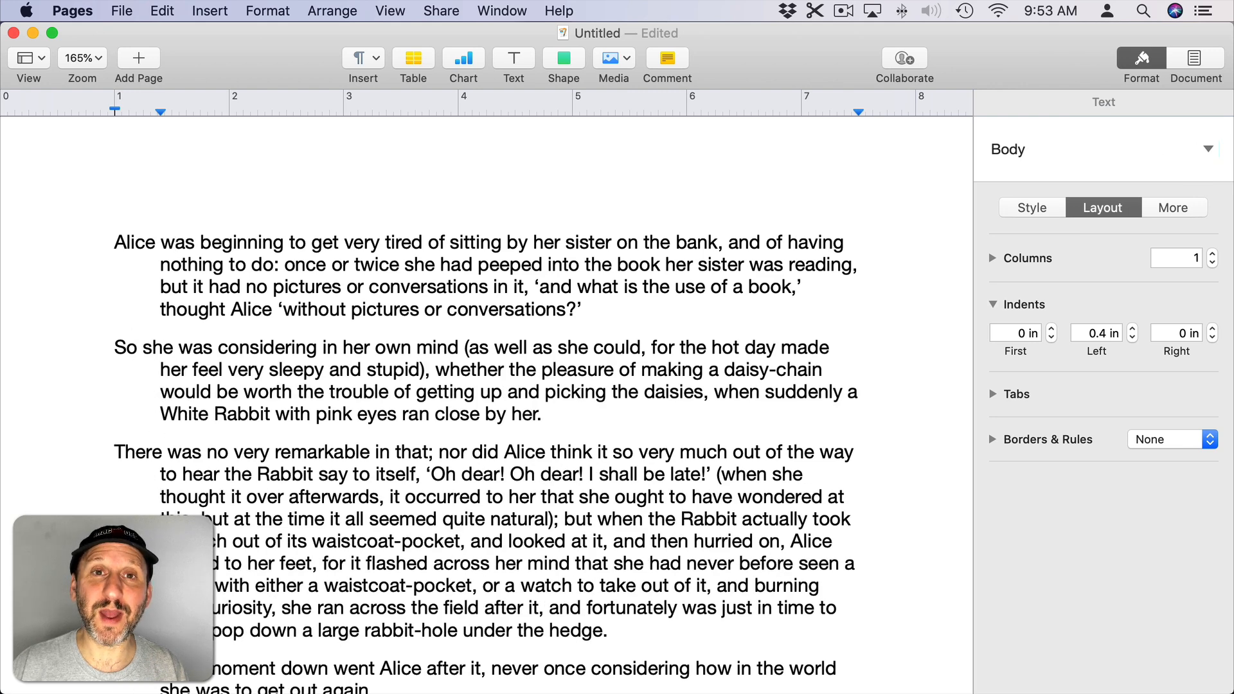
{"action": "key", "text": "super+z"}
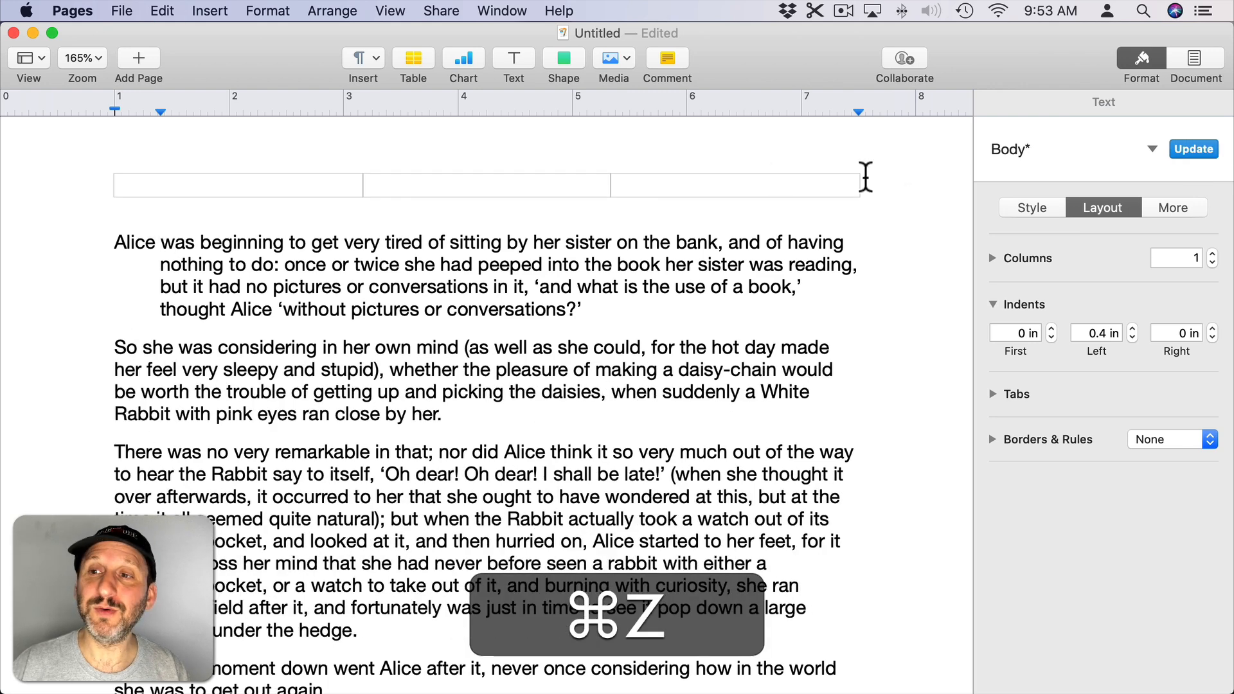
Create a new paragraph style named "Body With Hanging Indent" from the first paragraph
{"action": "left_click", "coordinate": [1151, 148]}
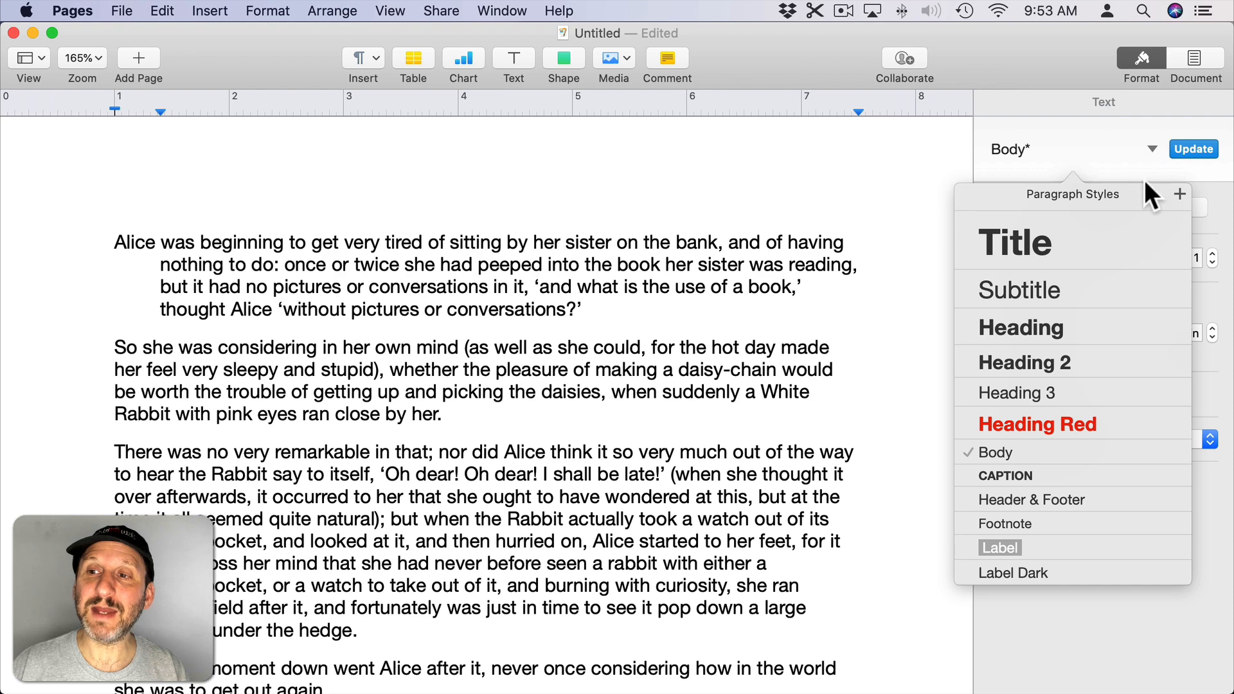
{"action": "left_click", "coordinate": [1179, 194]}
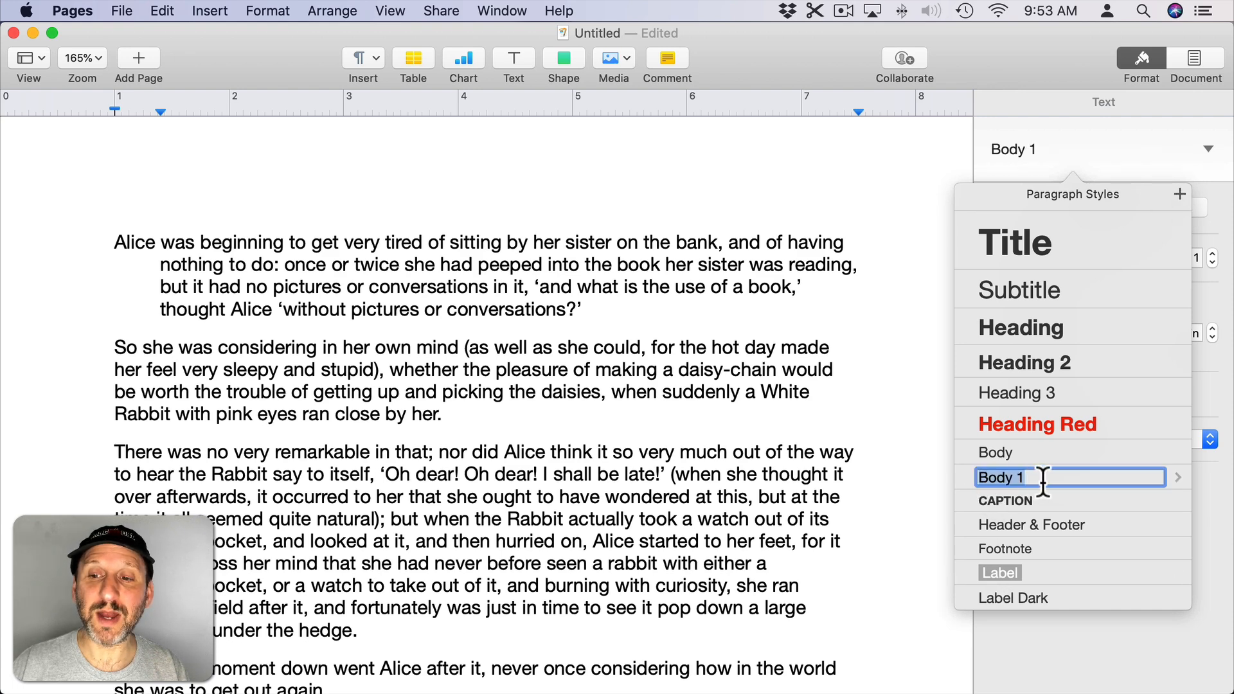
{"action": "type", "text": "Body WIth Hanging Indent"}
{"action": "key", "text": "Return"}
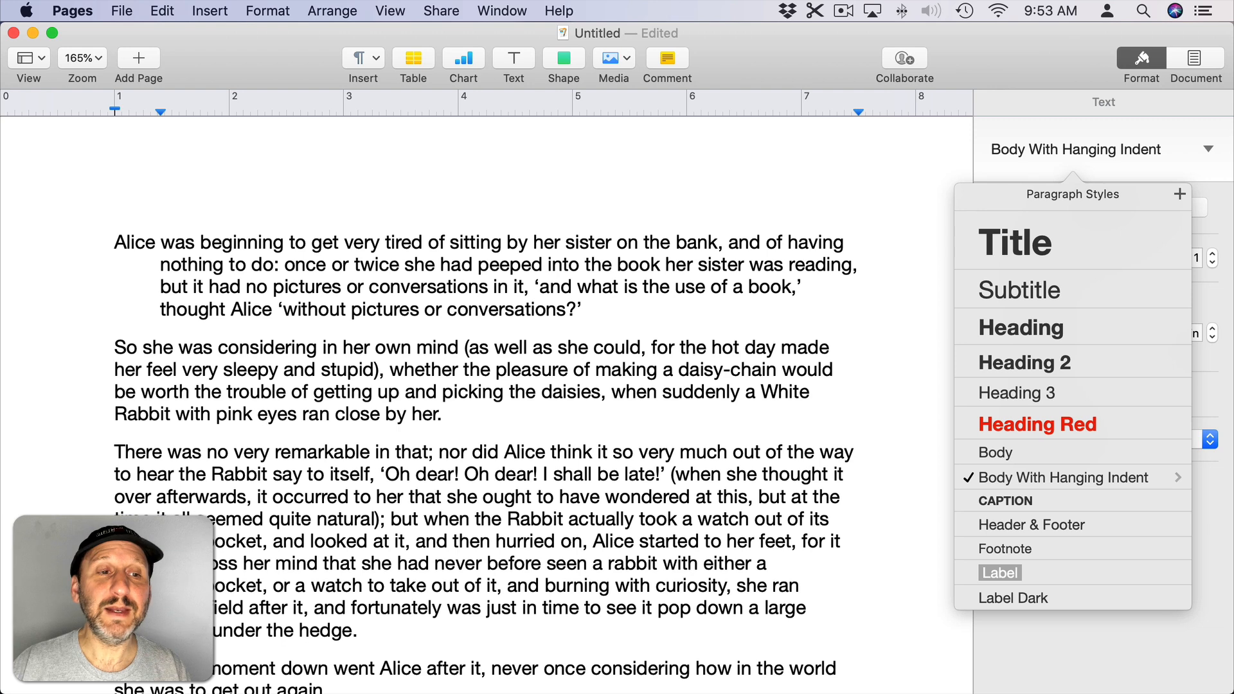
{"action": "left_click", "coordinate": [349, 311]}
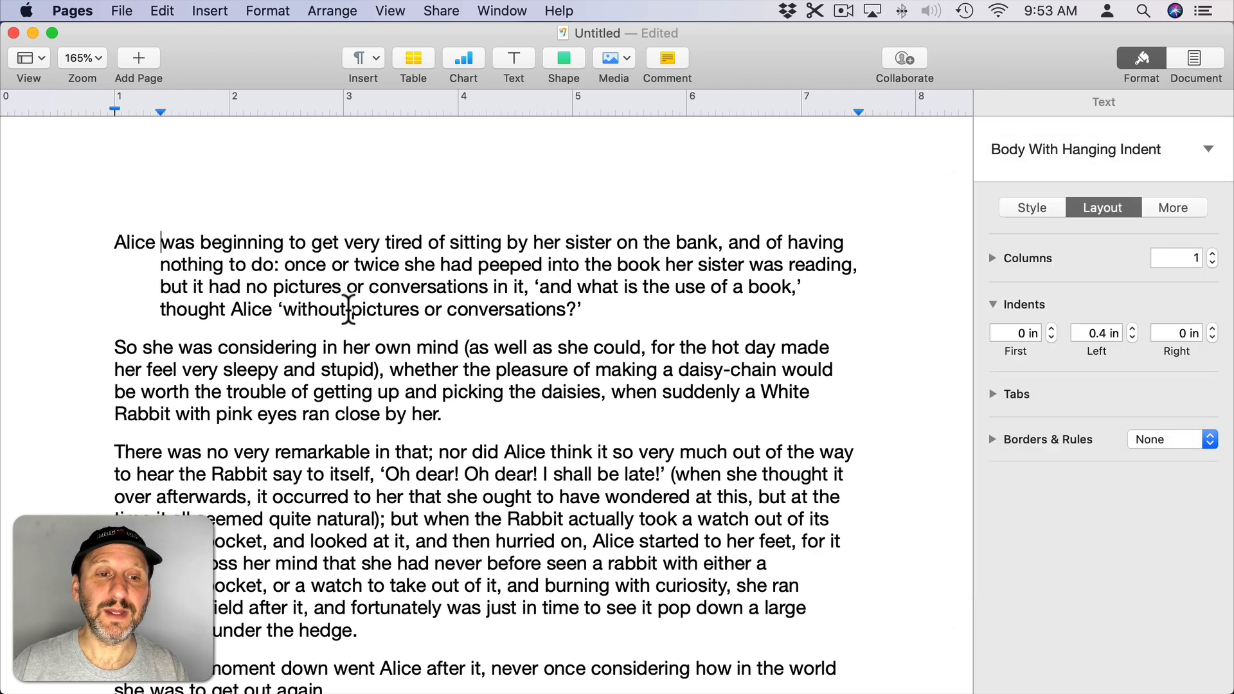
Apply the "Body With Hanging Indent" style to the third paragraph and return the cursor to the first paragraph
{"action": "left_click", "coordinate": [294, 370]}
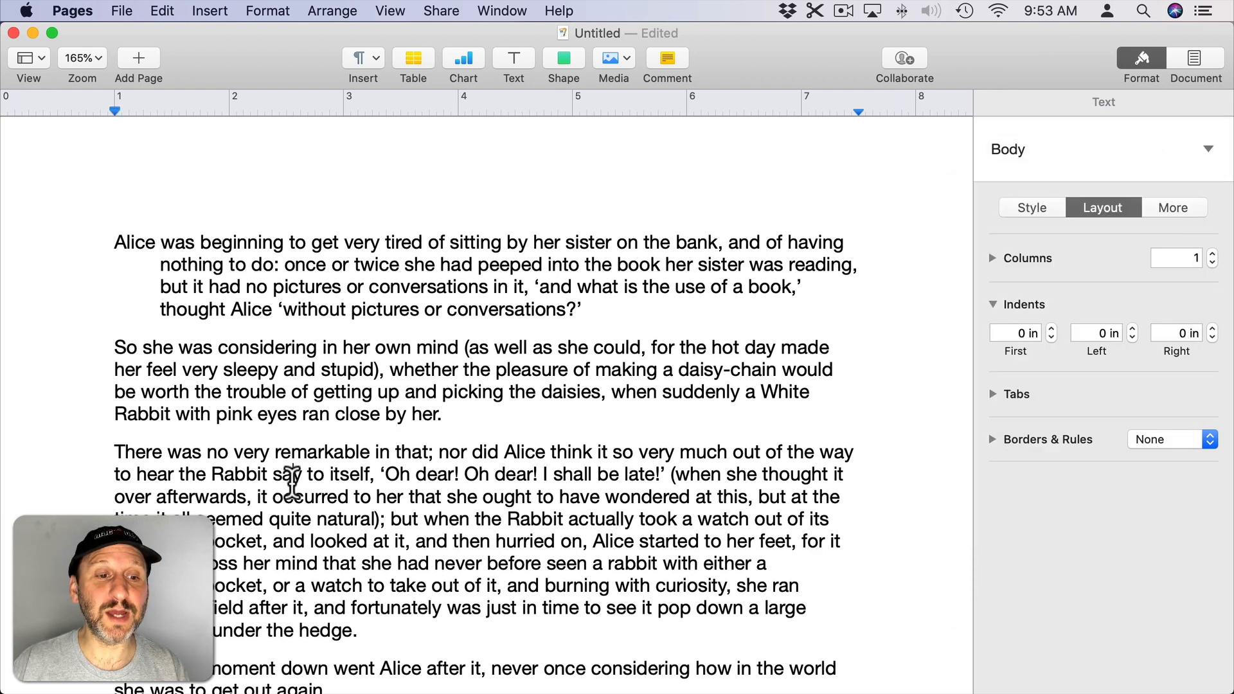
{"action": "left_click", "coordinate": [1207, 148]}
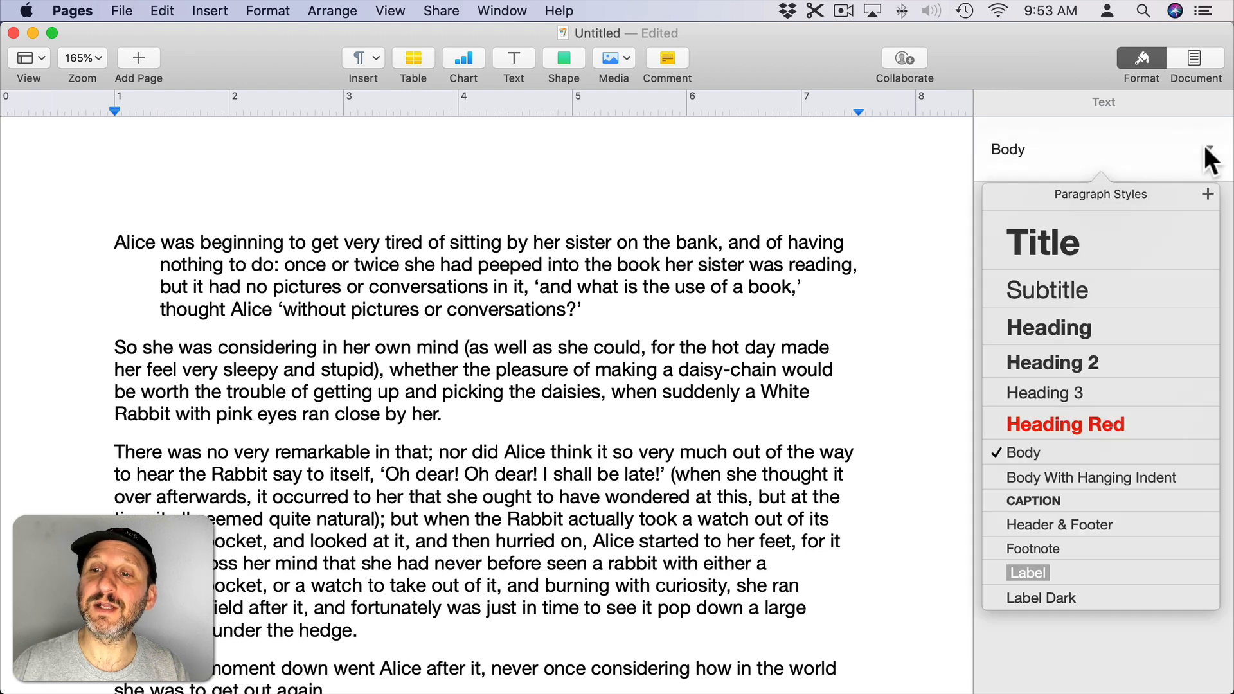
{"action": "left_click", "coordinate": [1023, 477]}
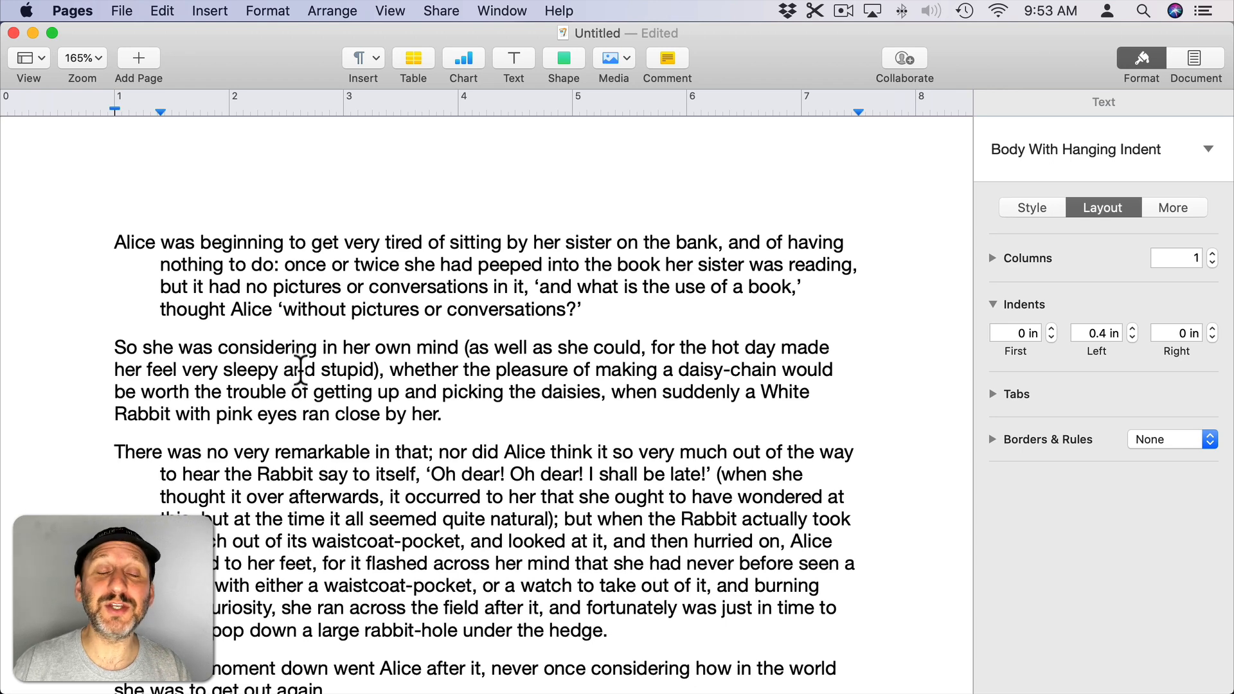
{"action": "left_click", "coordinate": [175, 246]}
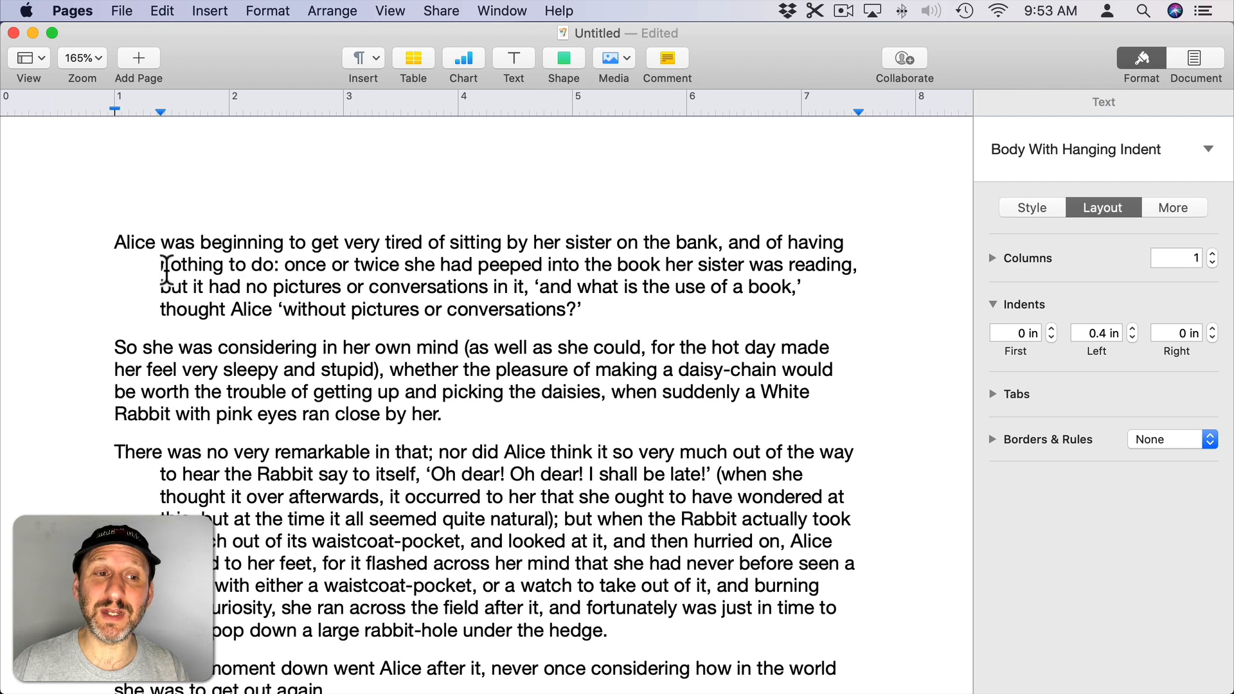
Set the first paragraph's left indent to 0.3 in and update the "Body With Hanging Indent" style with it
{"action": "double_click", "coordinate": [1105, 333]}
{"action": "type", "text": "3"}
{"action": "key", "text": "Return"}
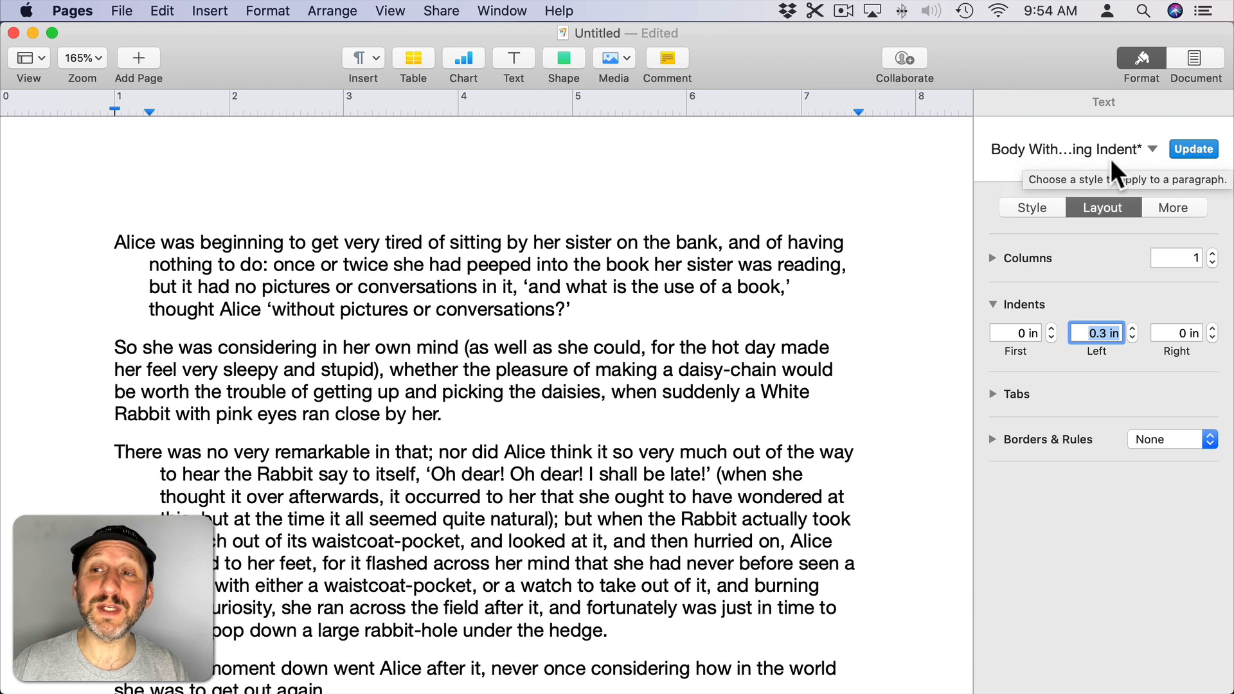
{"action": "left_click", "coordinate": [1196, 149]}
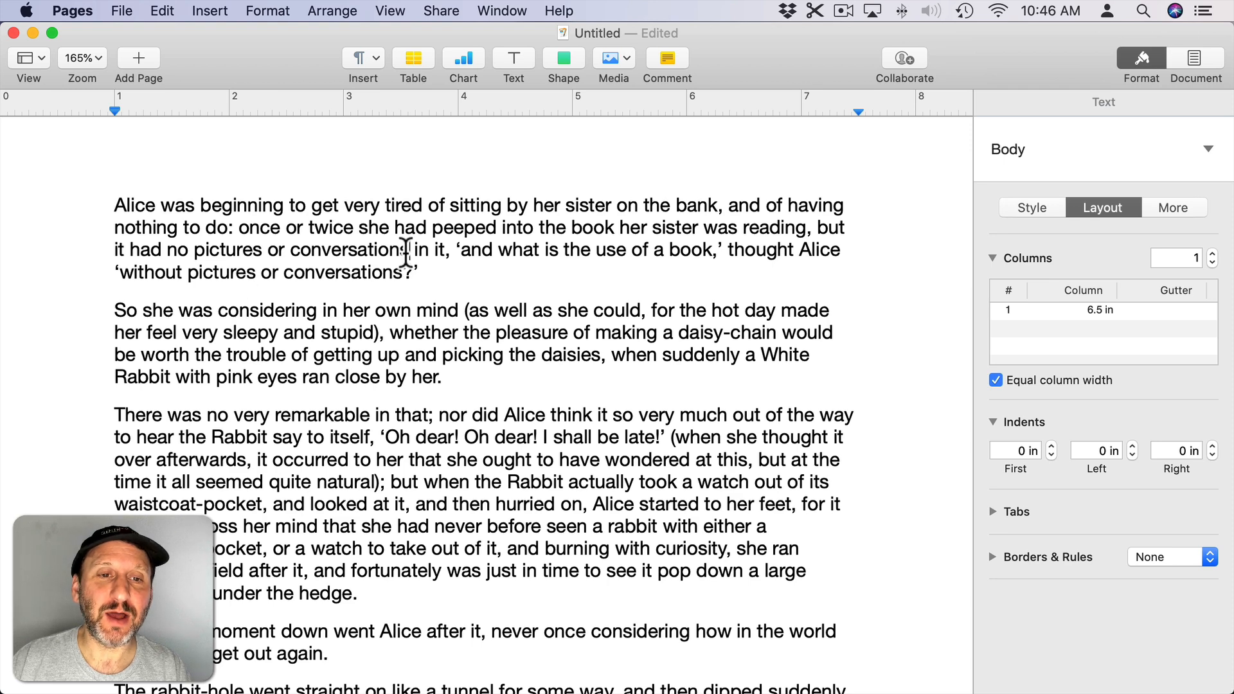
Insert a footnote in the body text and fill it with placeholder text from "Maecenas sed diam eget risus" to "Donec sed odio dui."
{"action": "left_click", "coordinate": [210, 12]}
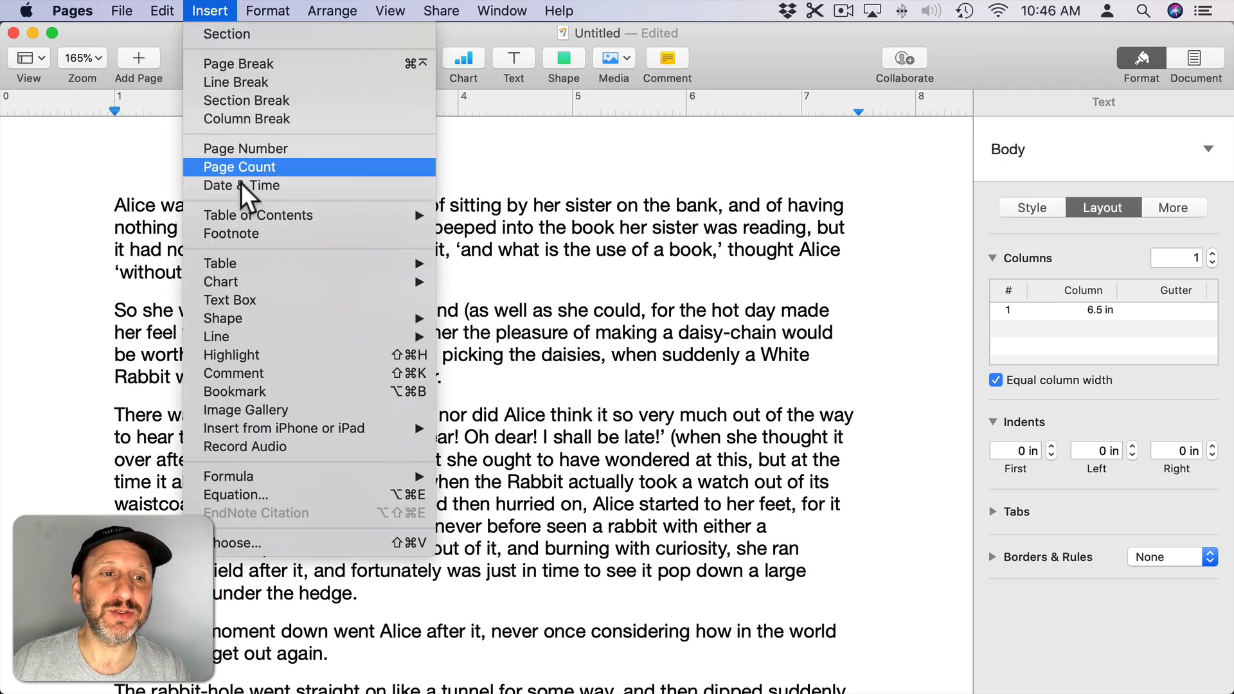
{"action": "left_click", "coordinate": [243, 234]}
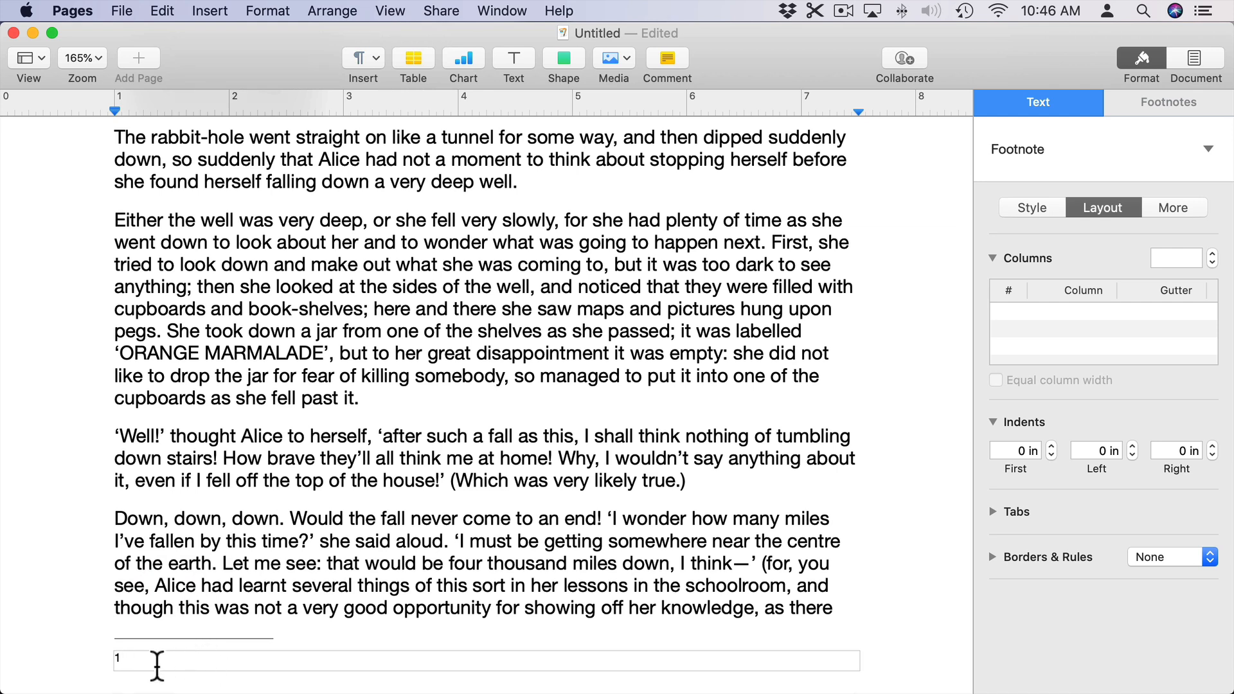
{"action": "type", "text": "Maecenas sed diam eget risus varius blandit sit amet non magna. Praesent commodo cursus magna, vel scelerisque nisl consectetur et. Nulla vitae elit libero, a pharetra augue. Aenean eu leo quam. Pellentesque ornare sem lacinia quam venenatis vestibulum. Morbi leo risus, porta ac consectetur ac, vestibulum at eros. Vivamus sagittis lacus vel augue laoreet rutrum faucibus dolor auctor. Donec sed odio dui."}
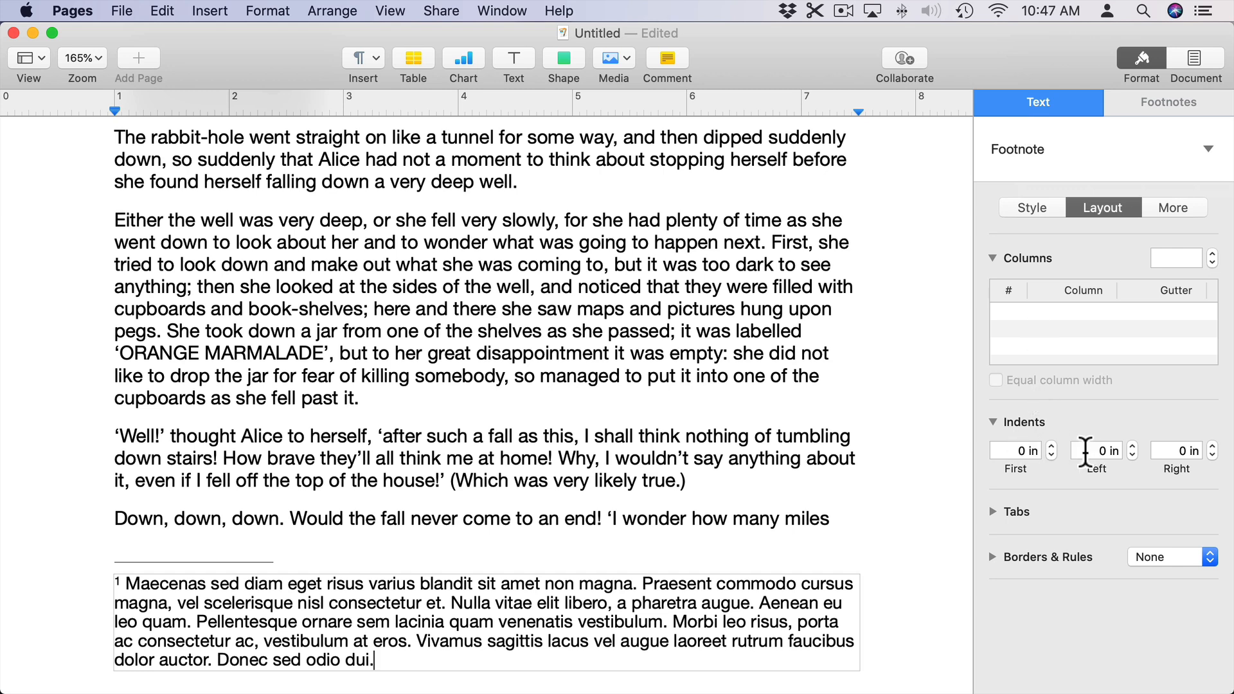
Set the footnote's left indent to 0.5 in and update the Footnote style with this hanging indent
{"action": "left_click", "coordinate": [1132, 444]}
{"action": "left_click", "coordinate": [1132, 444]}
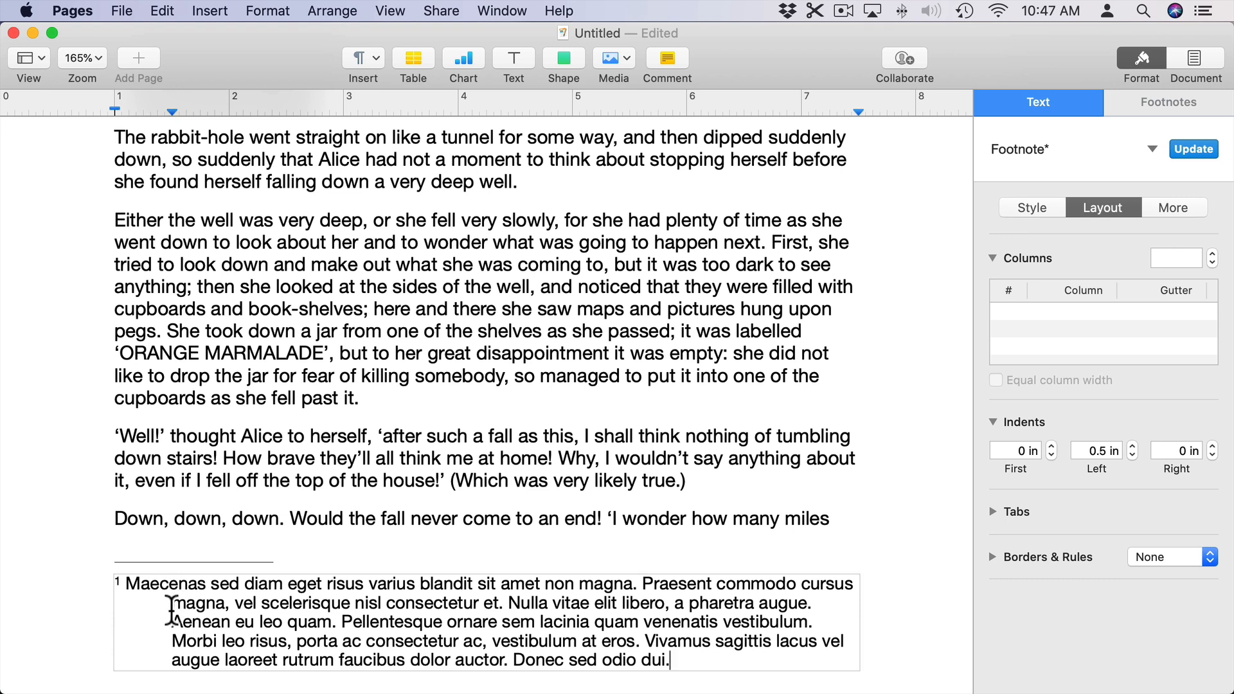
{"action": "left_click", "coordinate": [1197, 148]}
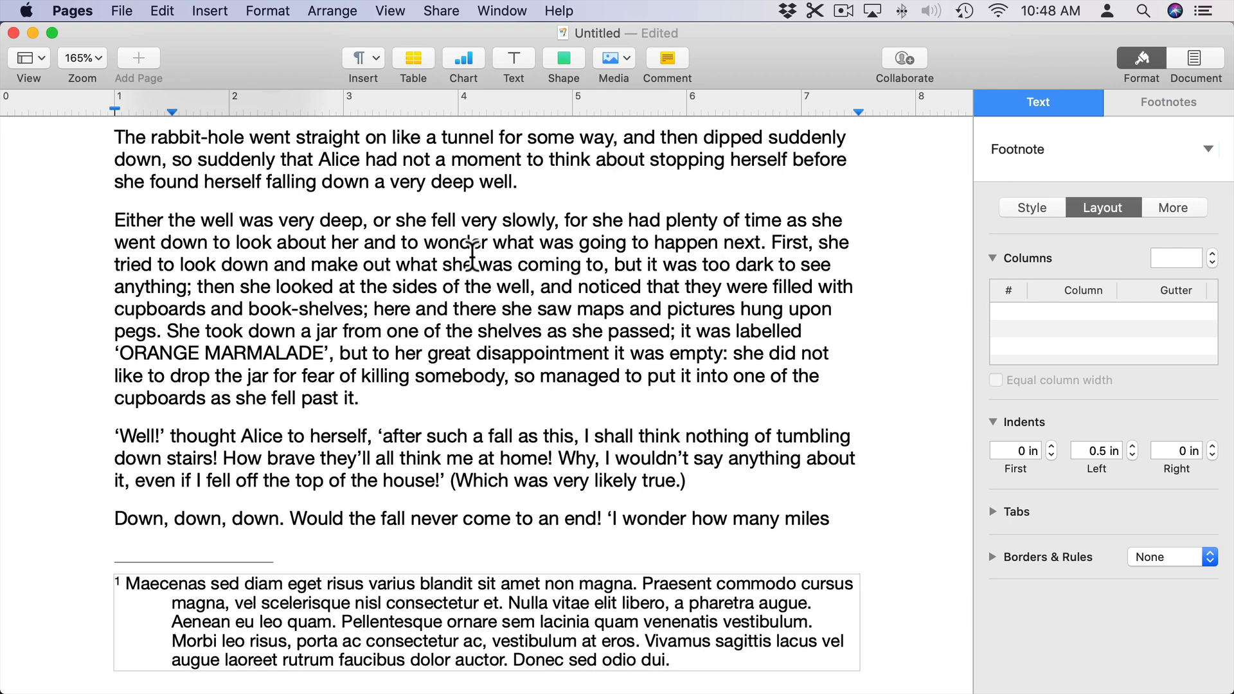
Insert a second footnote after "wonder" with the same placeholder text, and add a tab before the first footnote's text
{"action": "left_click", "coordinate": [488, 244]}
{"action": "left_click", "coordinate": [223, 13]}
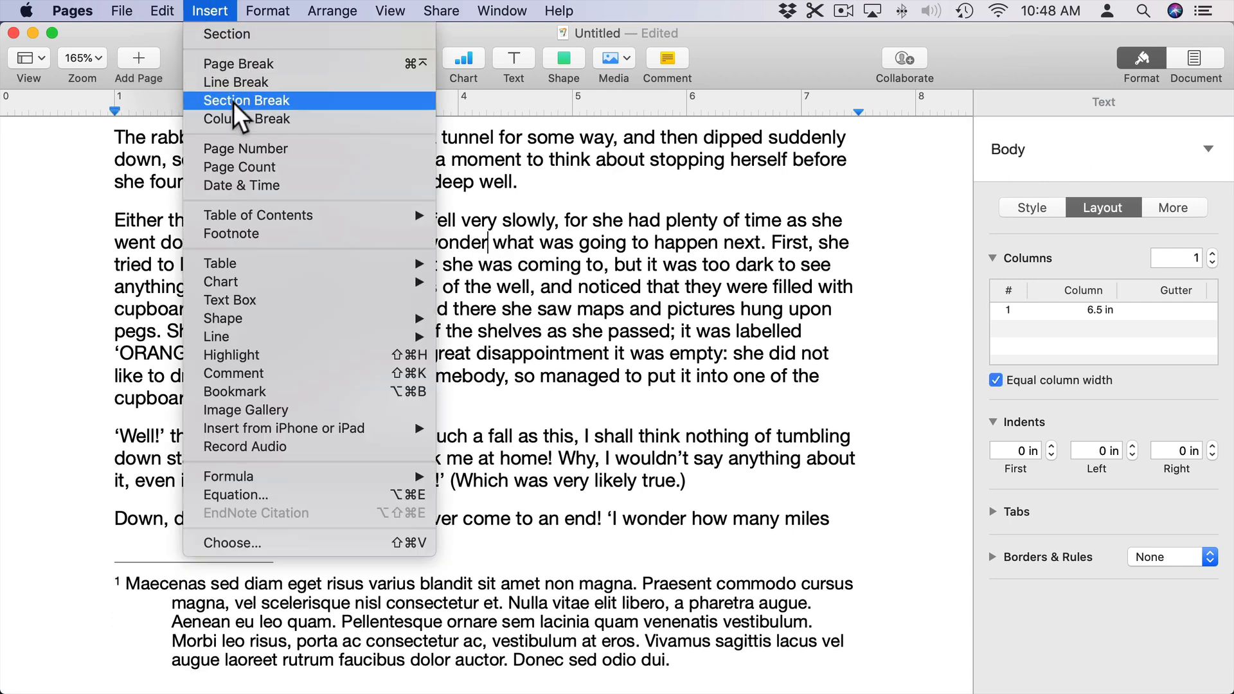
{"action": "left_click", "coordinate": [243, 235]}
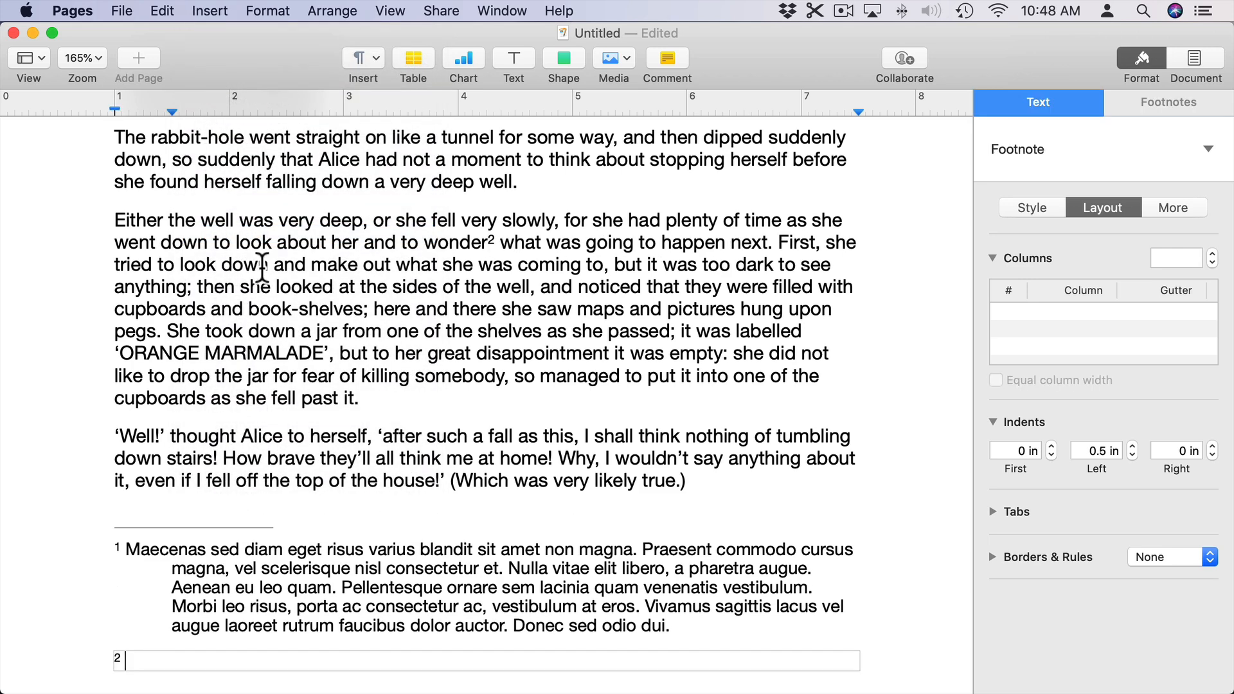
{"action": "type", "text": "Maecenas sed diam eget risus varius blandit sit amet non magna. Praesent commodo cursus magna, vel scelerisque nisl consectetur et. Nulla vitae elit libero, a pharetra augue. Aenean eu leo quam. Pellentesque ornare sem lacinia quam venenatis vestibulum. Morbi leo risus, porta ac consectetur ac, vestibulum at eros. Vivamus sagittis lacus vel augue laoreet rutrum faucibus dolor auctor. Donec sed odio dui."}
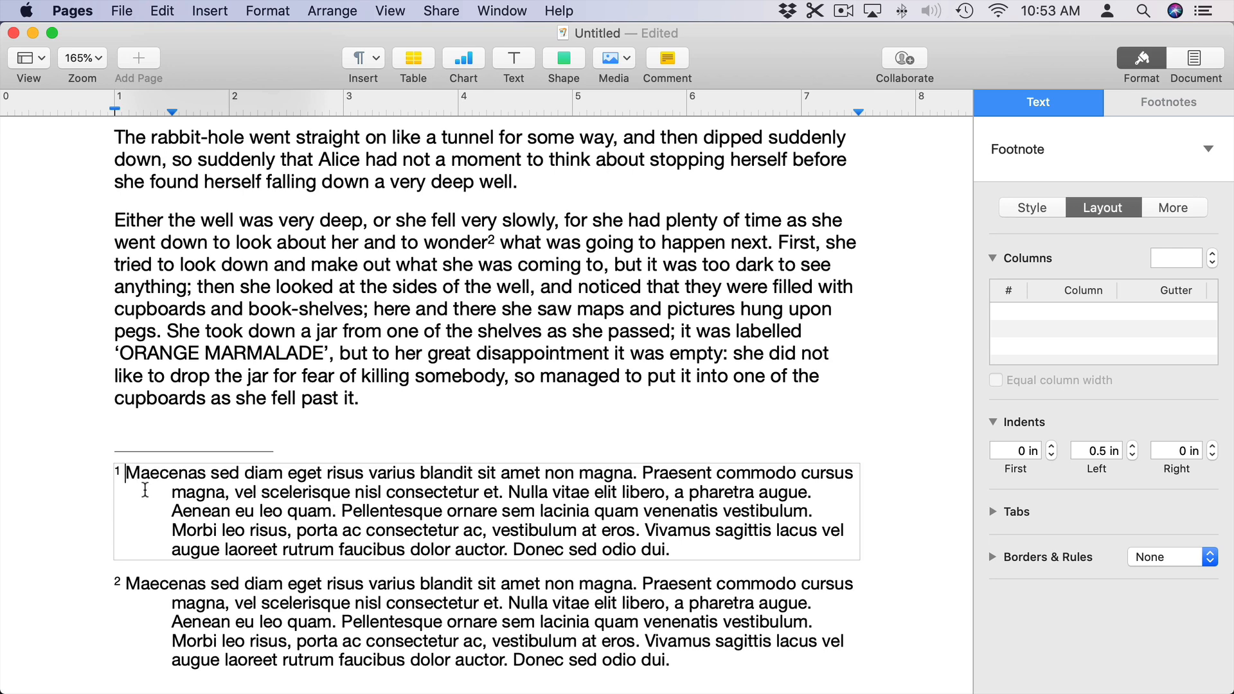
{"action": "key", "text": "Tab"}
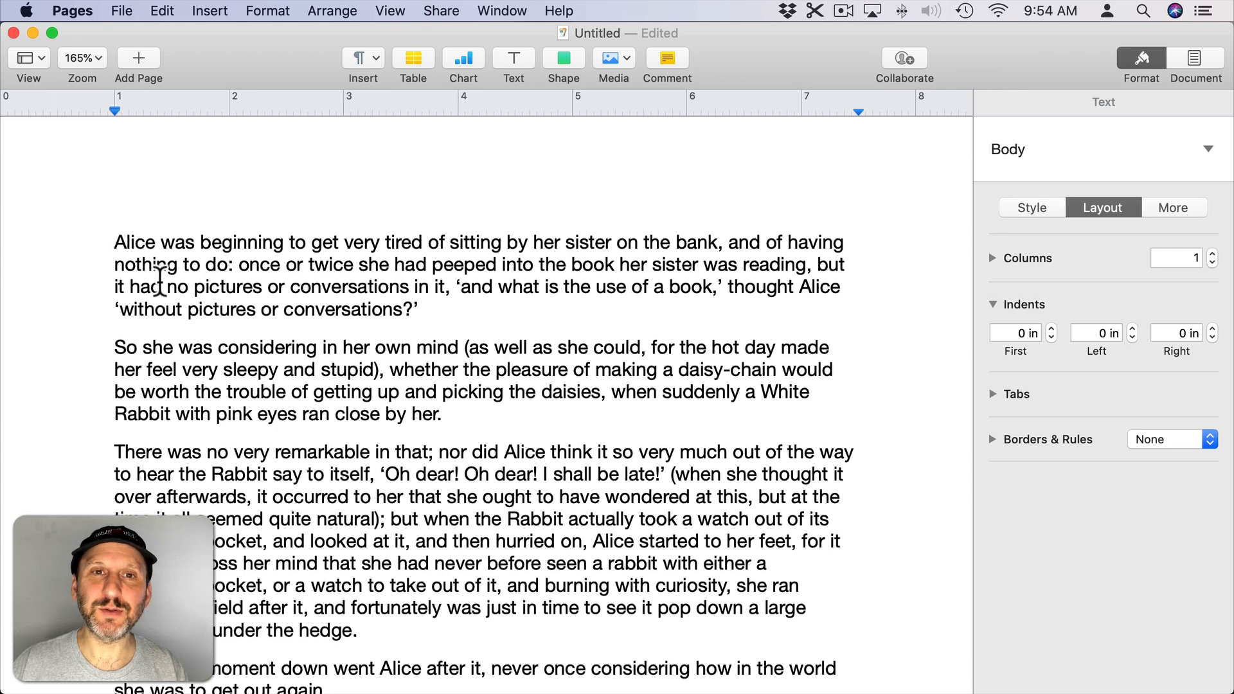
Try numbering the first paragraph manually with "1." and a 0.5 in left indent, and undo both changes
{"action": "left_click", "coordinate": [114, 243]}
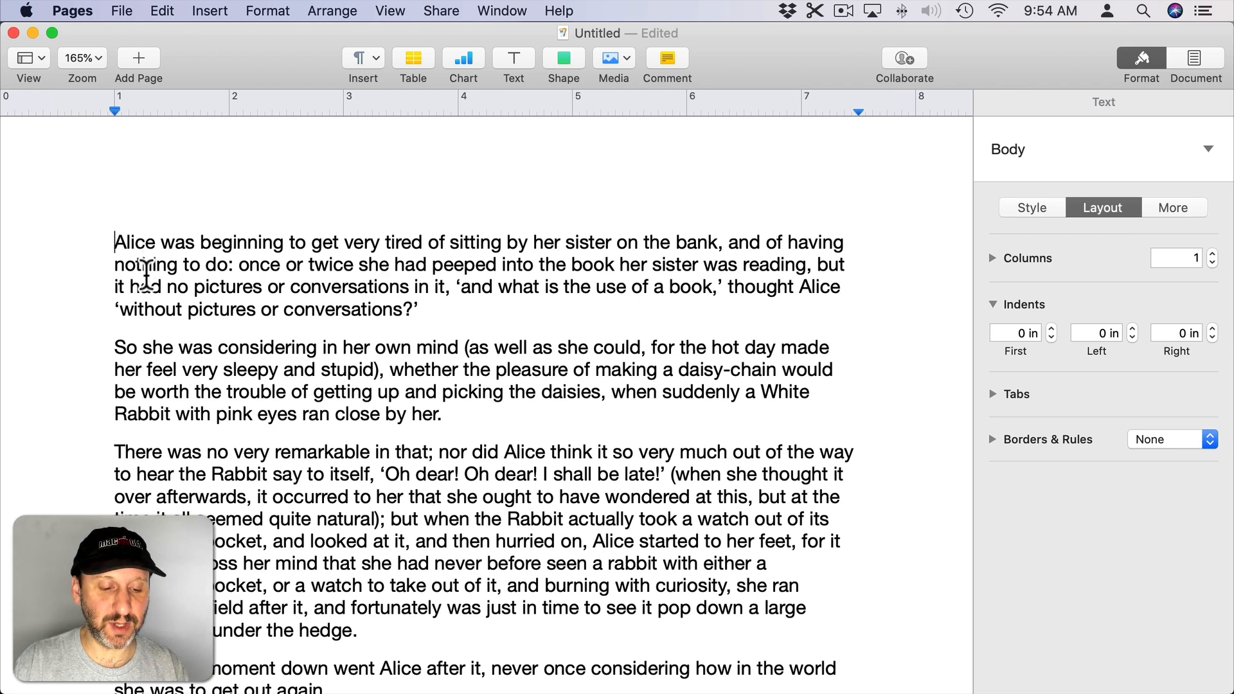
{"action": "type", "text": "1."}
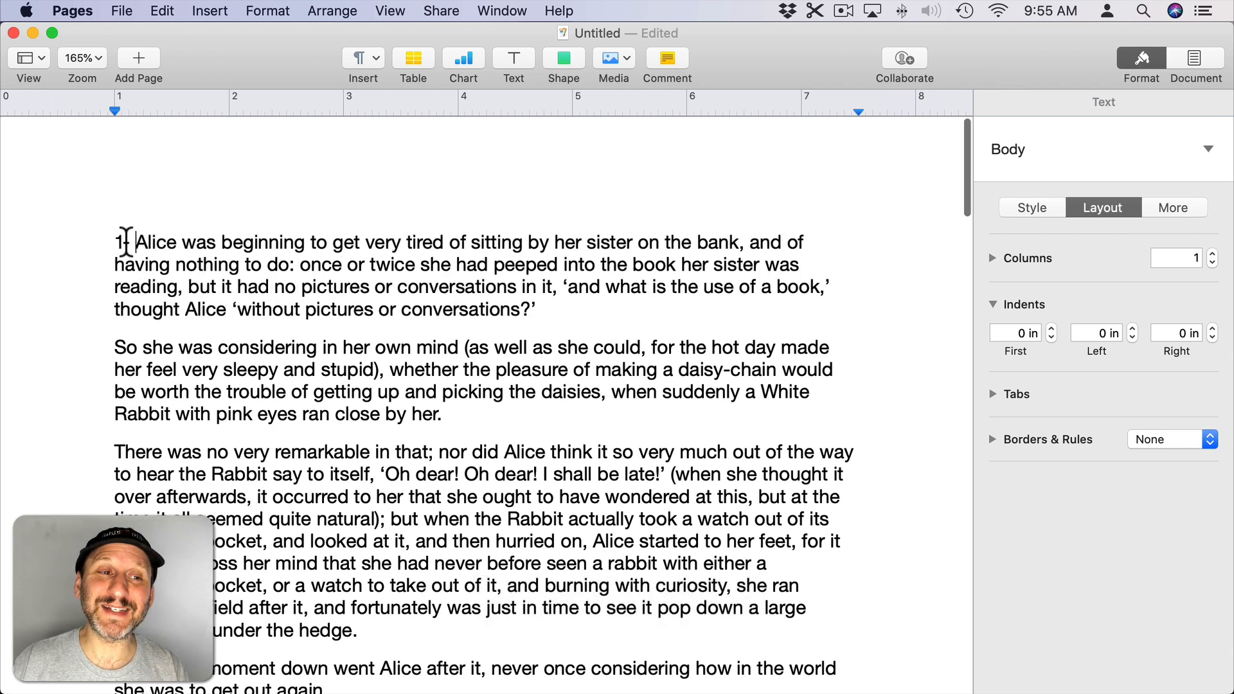
{"action": "left_click", "coordinate": [1132, 329]}
{"action": "left_click", "coordinate": [1132, 329]}
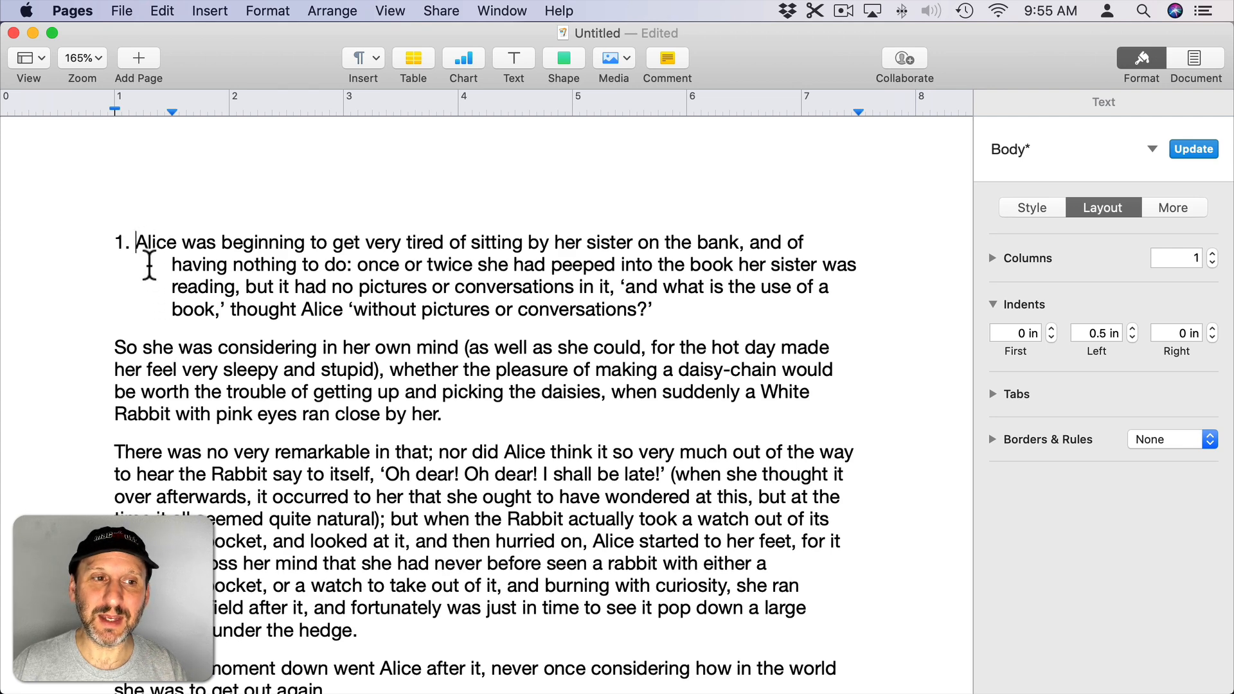
{"action": "left_click_drag", "start_coordinate": [139, 242], "coordinate": [173, 243]}
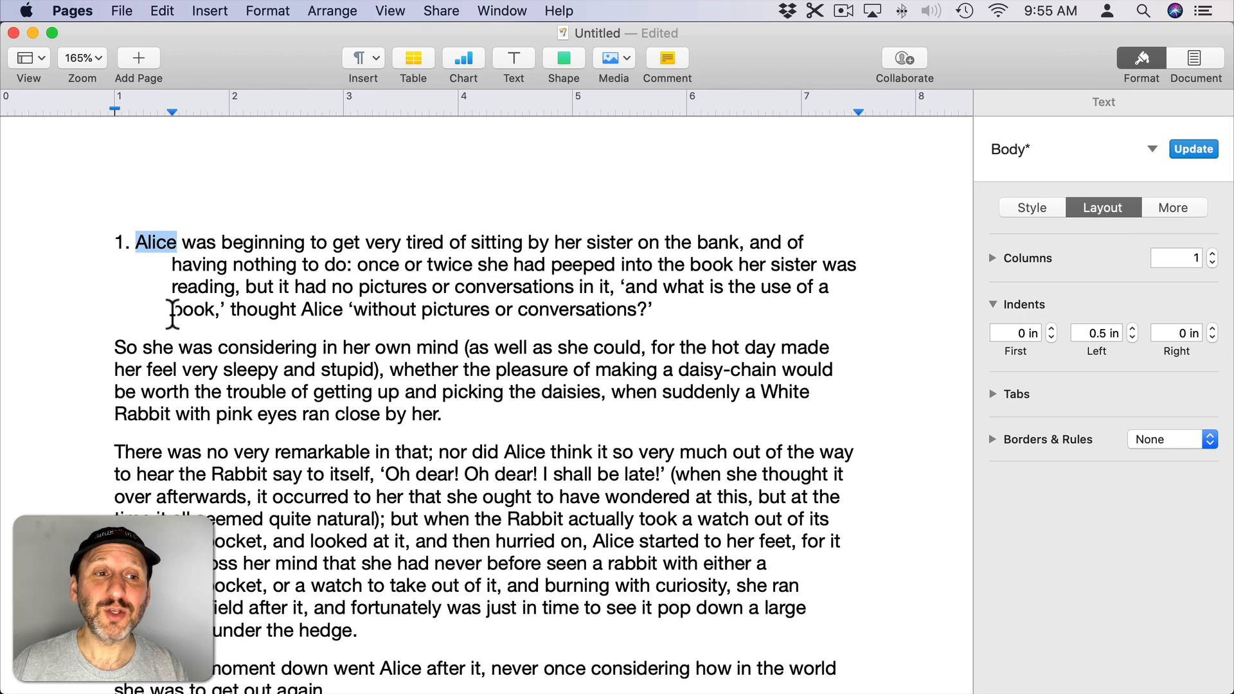
{"action": "key", "text": "super+z"}
{"action": "key", "text": "super+z"}
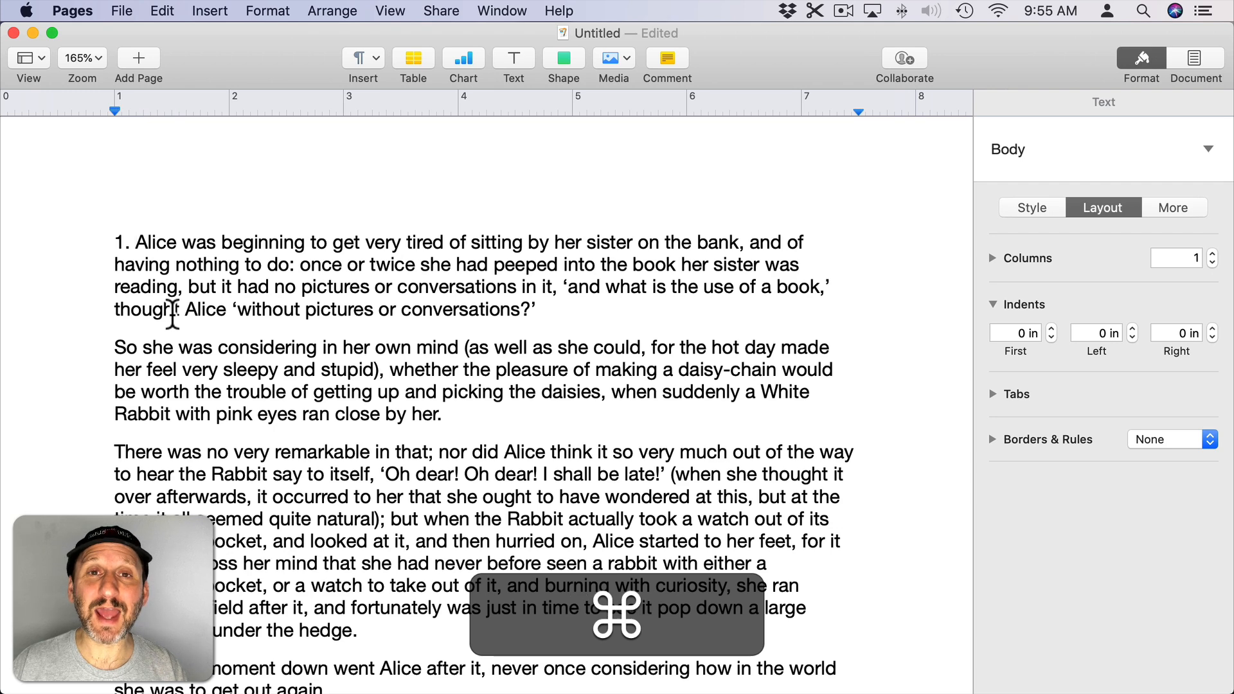
{"action": "key", "text": "super+z"}
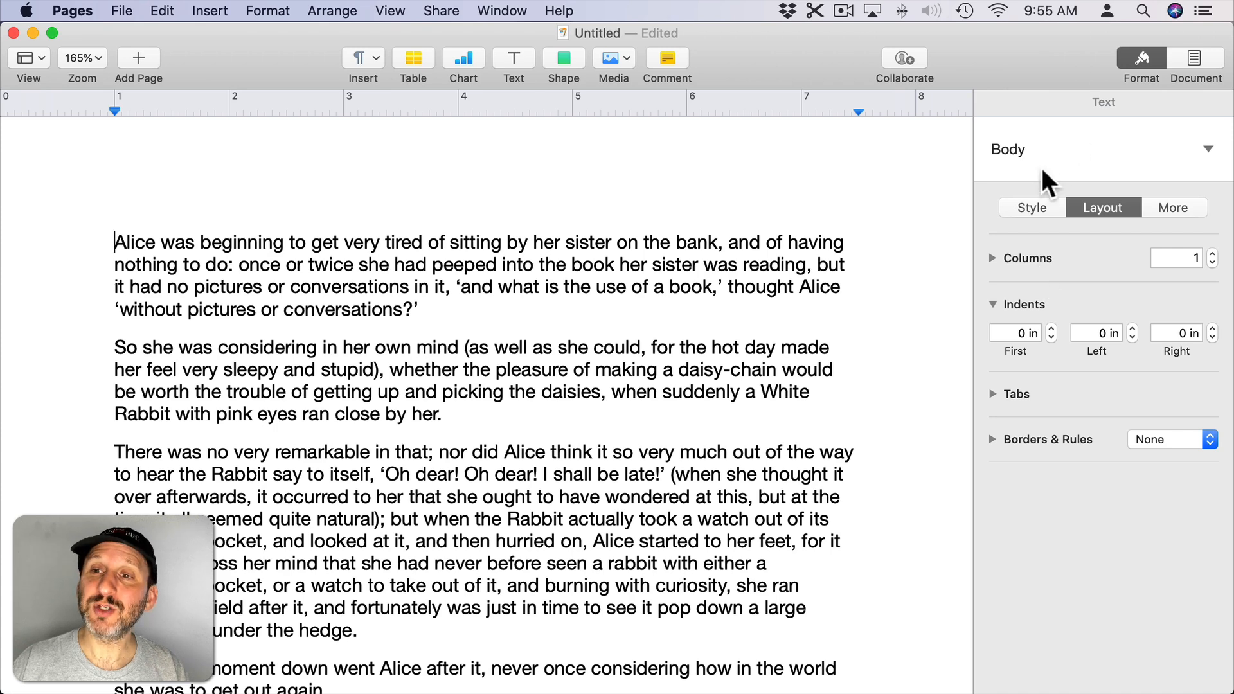
Apply the Numbered list style to the first paragraph
{"action": "left_click", "coordinate": [1035, 212]}
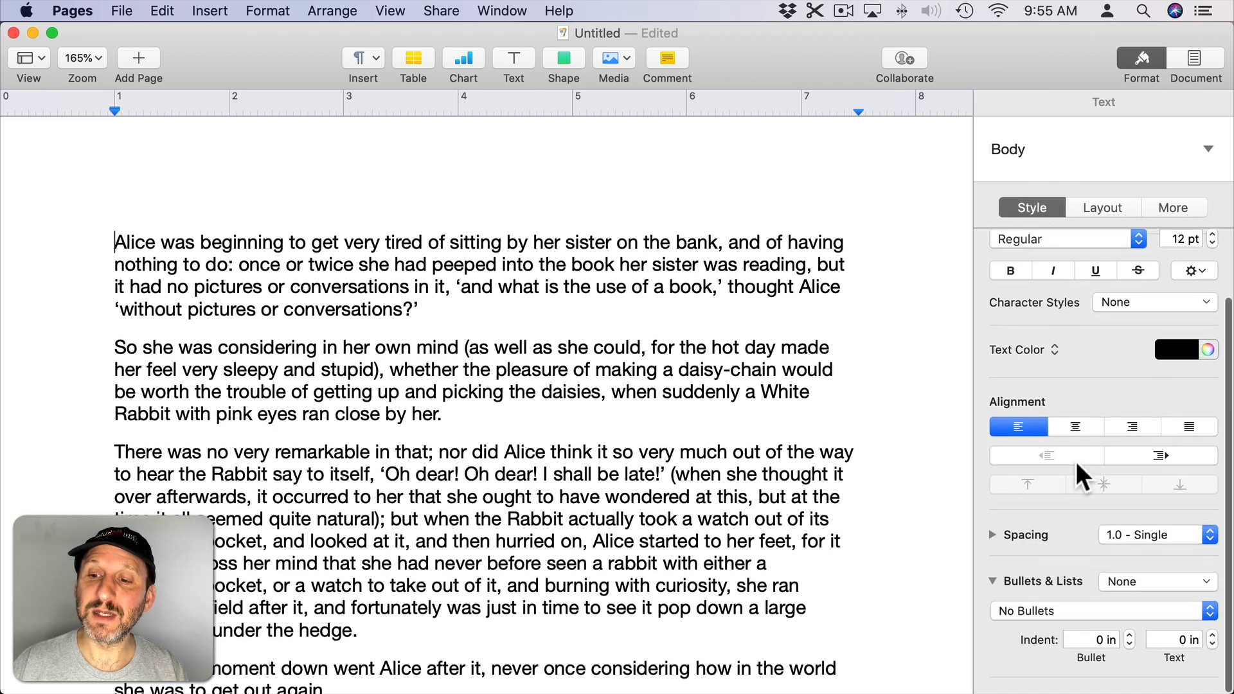
{"action": "left_click", "coordinate": [1147, 585]}
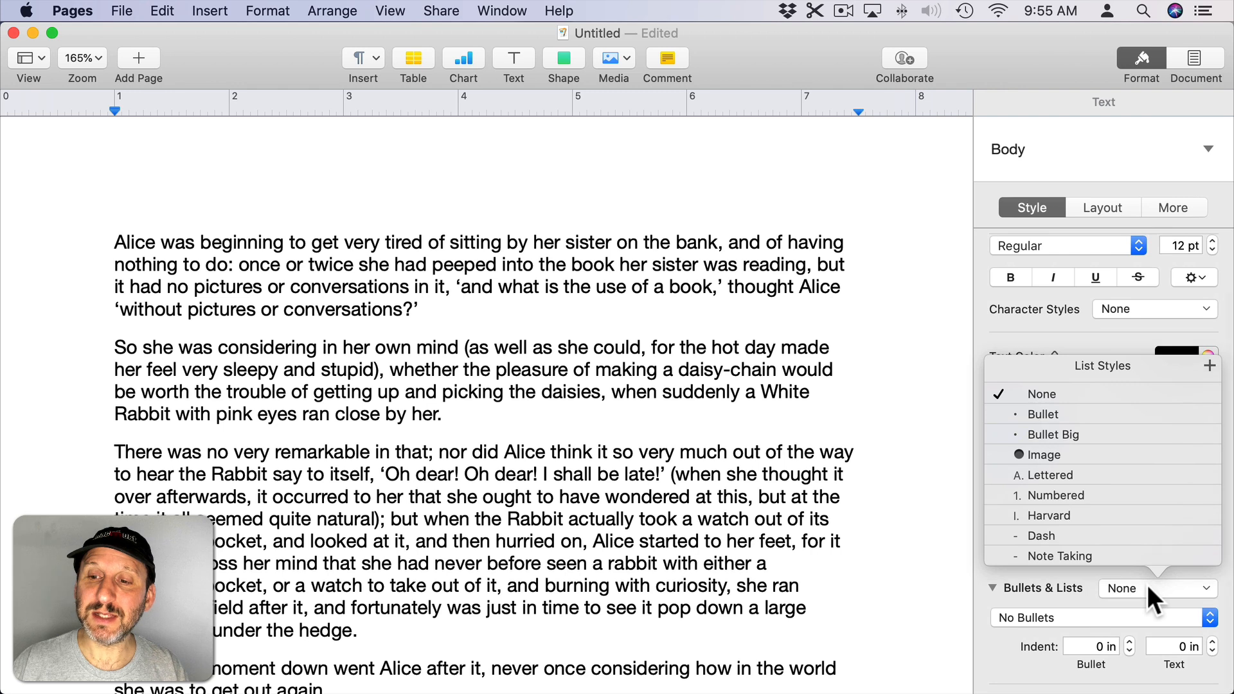
{"action": "left_click", "coordinate": [1039, 497]}
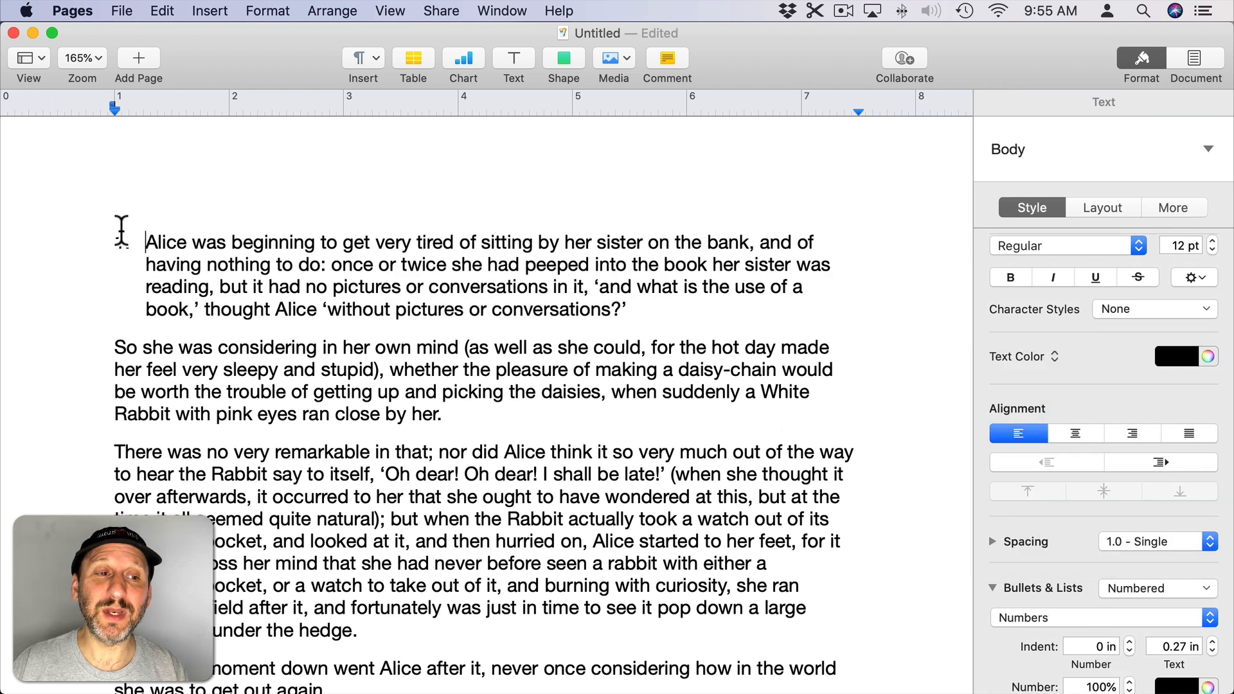
{"action": "left_click", "coordinate": [132, 244]}
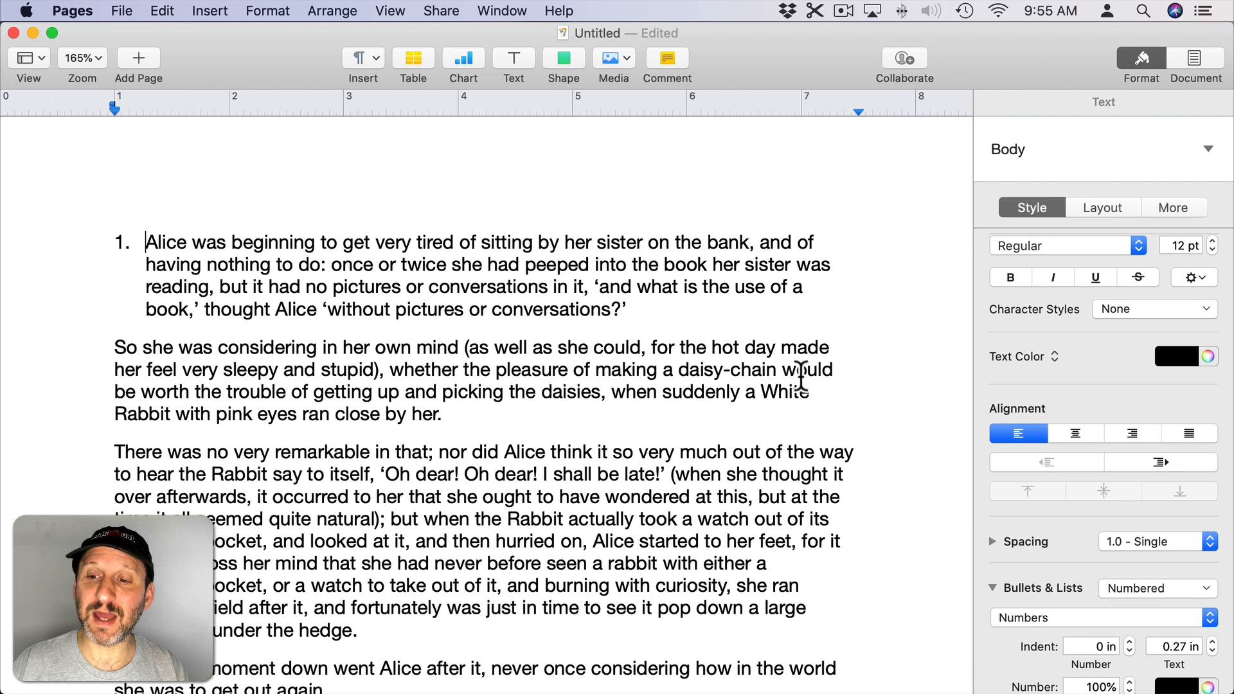
Try a 0.5 in number indent on the numbered paragraph and return it to 0 in
{"action": "scroll", "coordinate": [1113, 530], "scroll_direction": "down", "scroll_amount": 5}
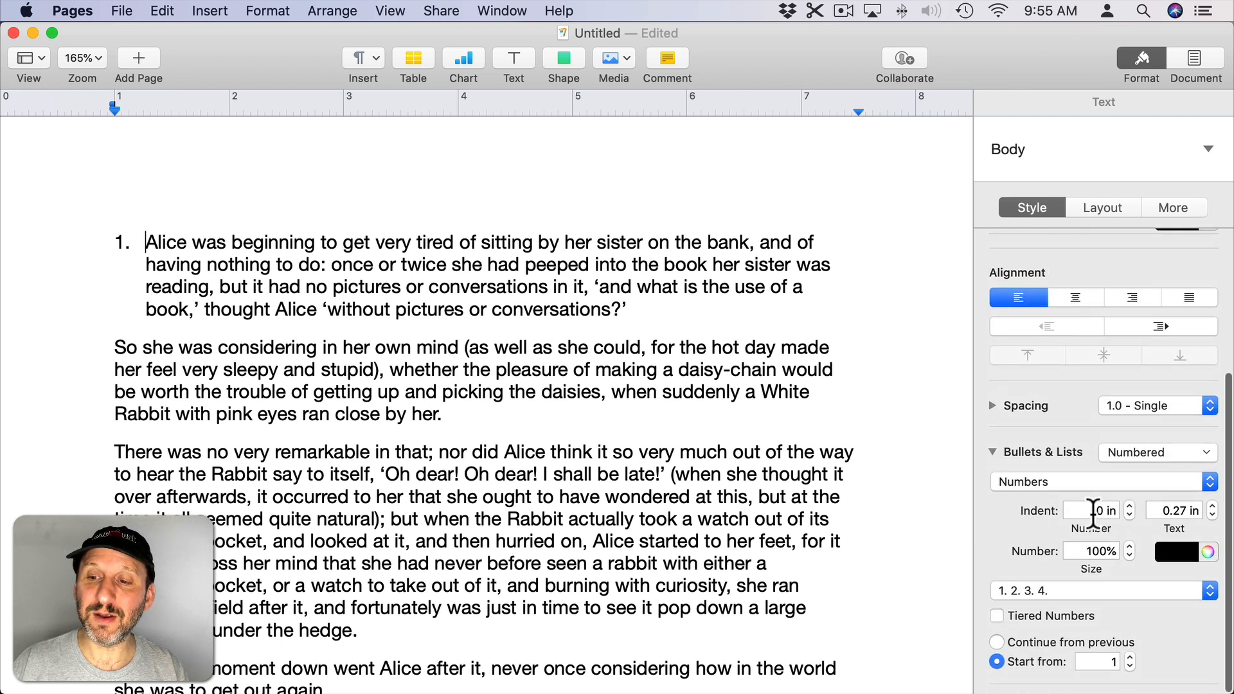
{"action": "left_click", "coordinate": [1129, 506]}
{"action": "left_click", "coordinate": [1129, 506]}
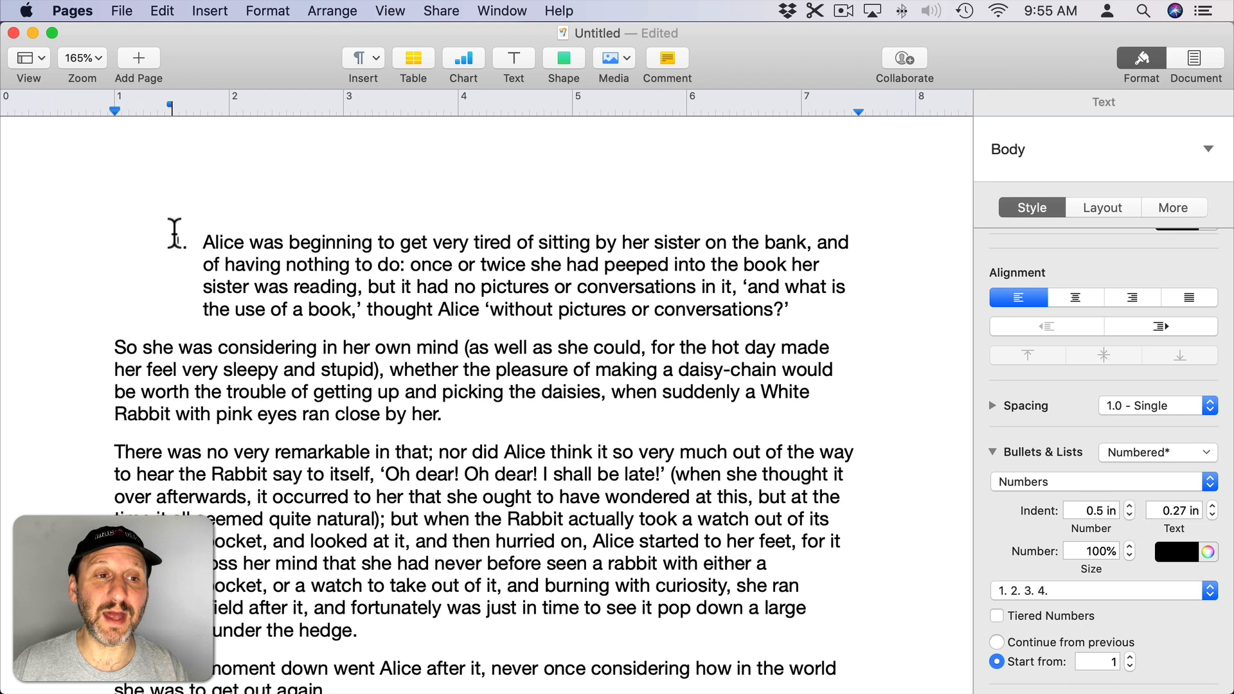
{"action": "left_click", "coordinate": [1129, 515]}
{"action": "left_click", "coordinate": [1129, 515]}
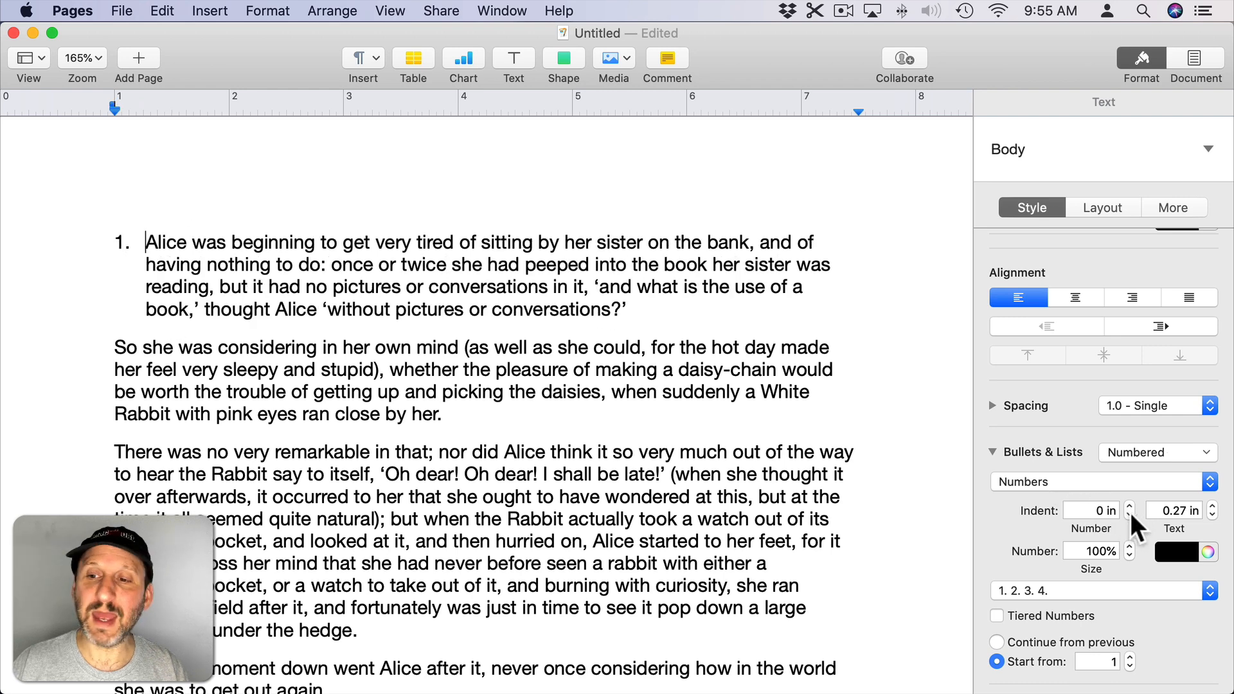
Try a 0.75 in text indent on the numbered paragraph and reduce it to 0.25 in
{"action": "left_click", "coordinate": [1212, 506]}
{"action": "left_click", "coordinate": [1212, 505]}
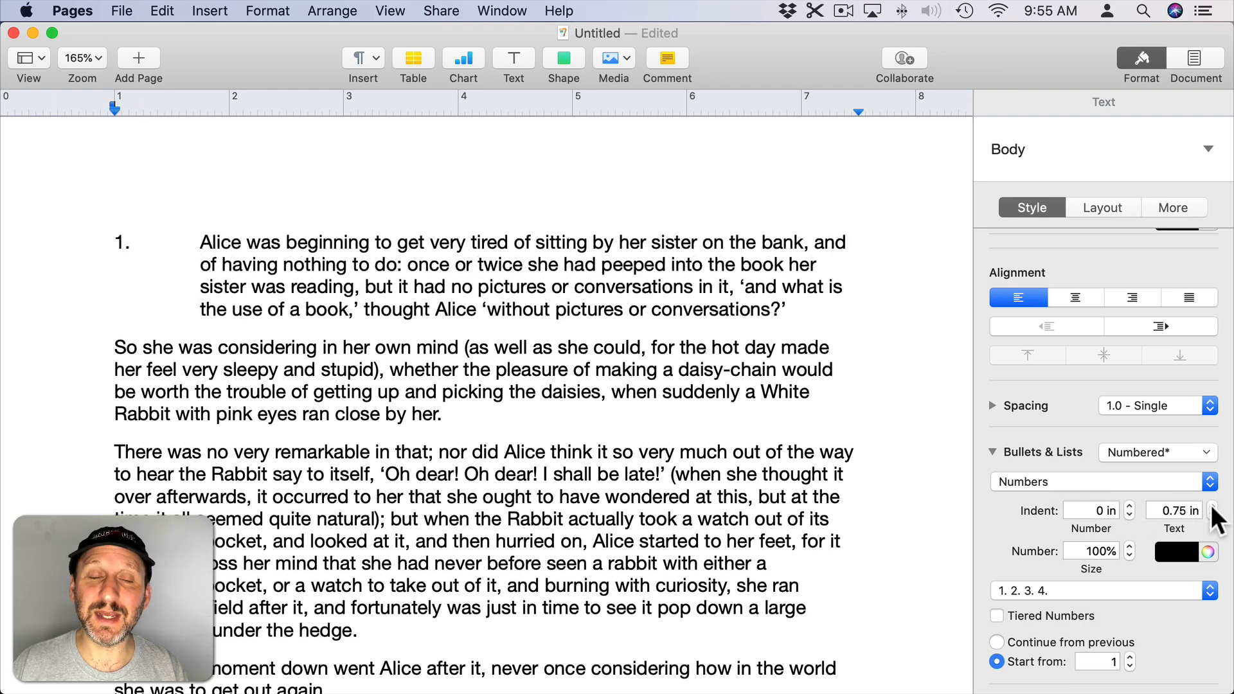
{"action": "left_click", "coordinate": [1212, 515]}
{"action": "left_click", "coordinate": [1212, 515]}
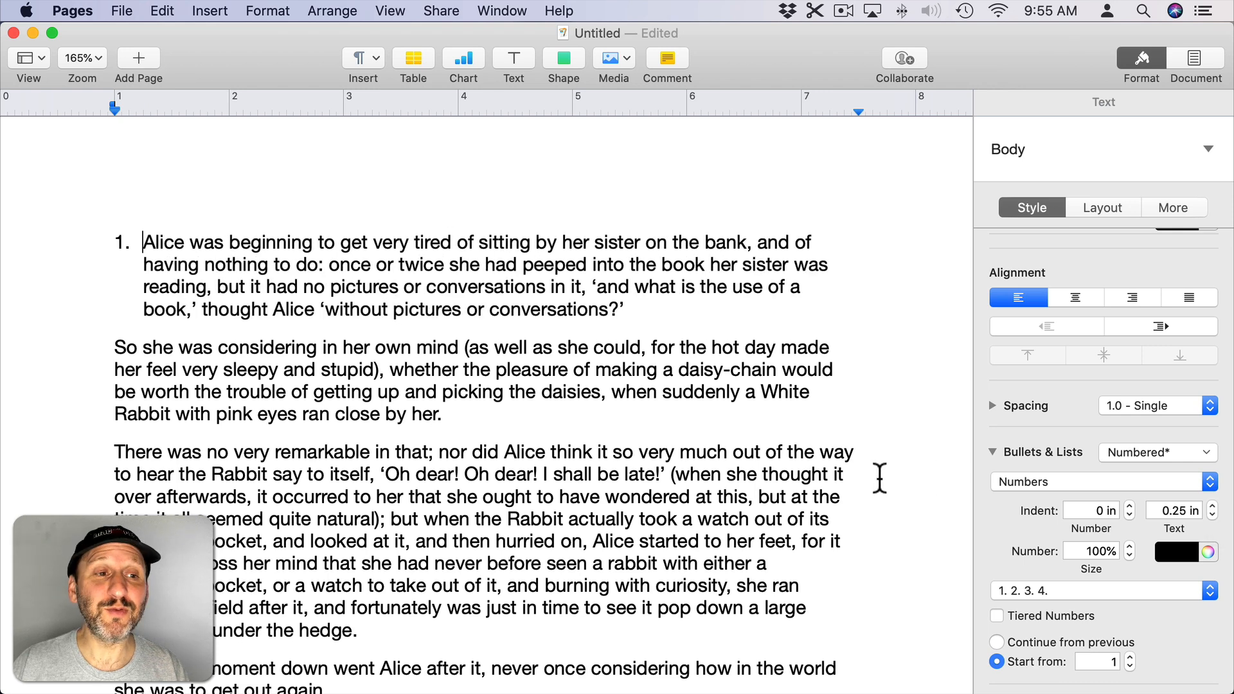
Switch the first paragraph to the Bullet list style and set its text indent to 0.25 in
{"action": "left_click", "coordinate": [1150, 450]}
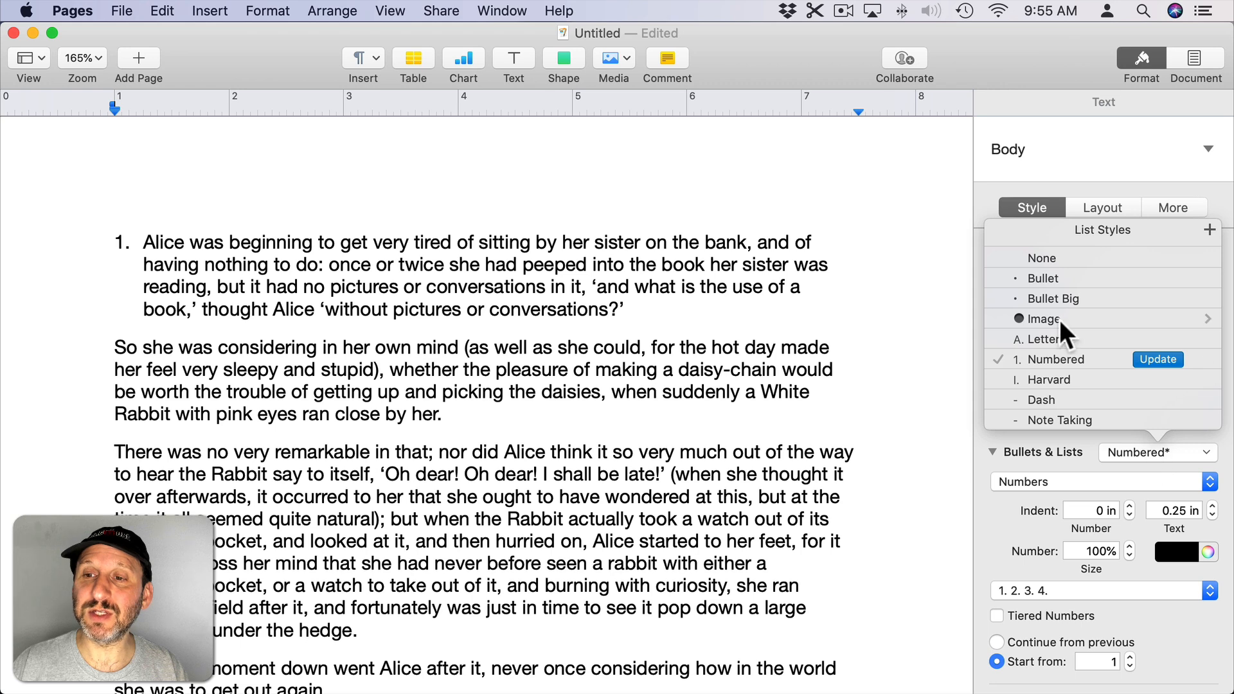
{"action": "left_click", "coordinate": [1043, 277]}
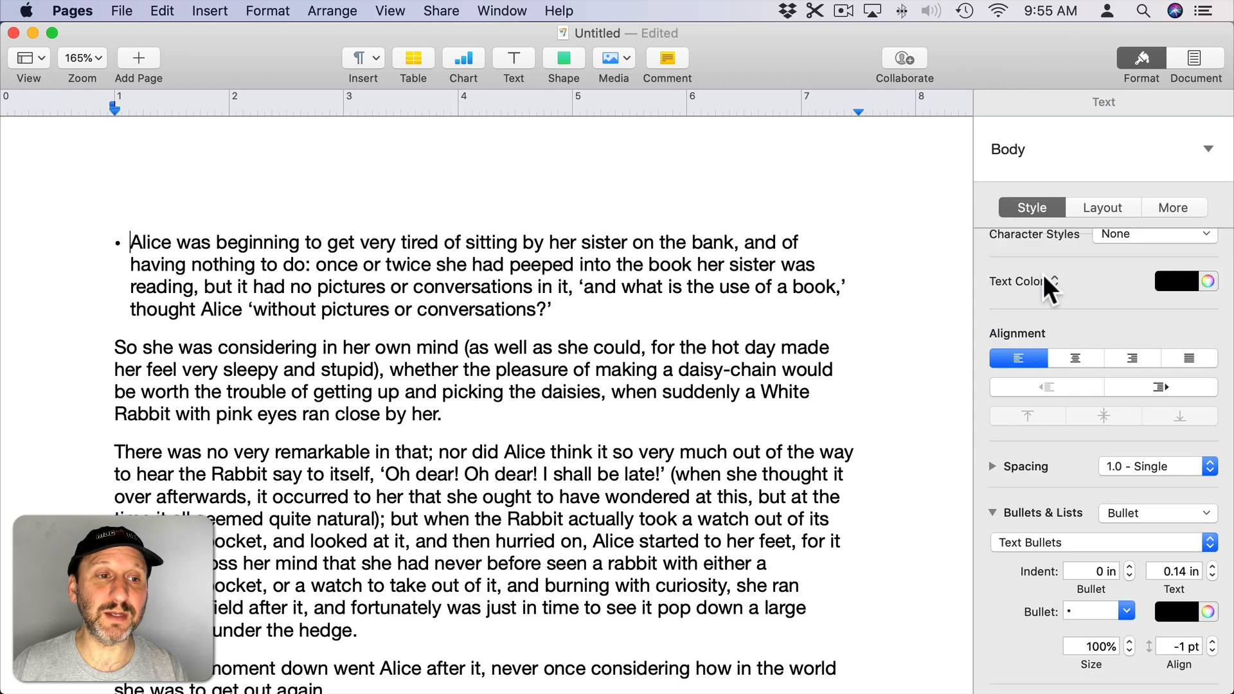
{"action": "left_click", "coordinate": [1213, 568]}
{"action": "left_click", "coordinate": [1212, 568]}
{"action": "left_click", "coordinate": [1213, 578]}
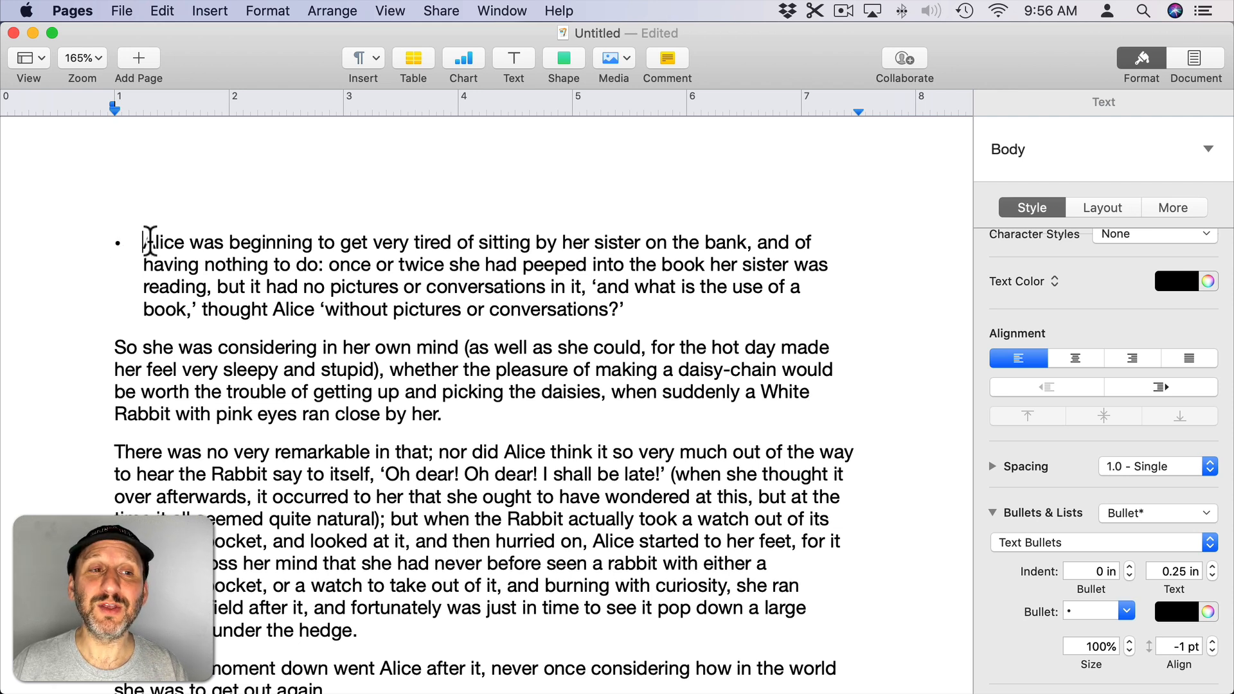
Apply the Bullet list style to the first three paragraphs
{"action": "left_click_drag", "start_coordinate": [114, 242], "coordinate": [372, 627]}
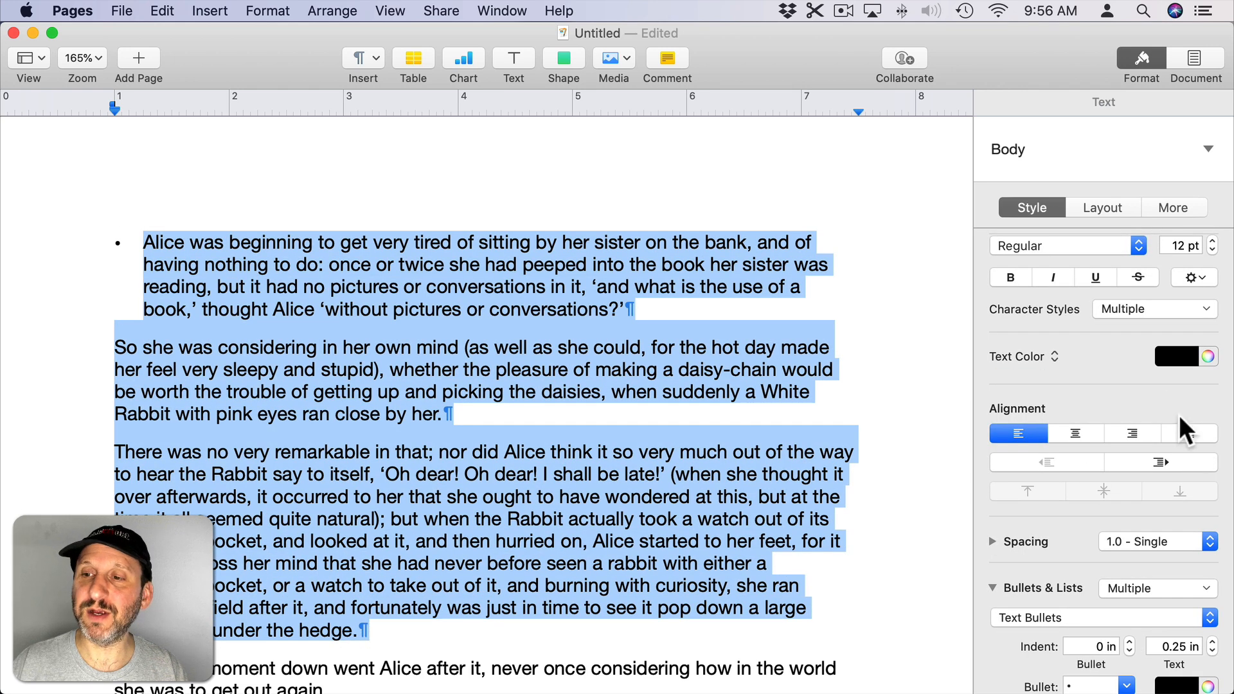
{"action": "left_click", "coordinate": [1135, 587]}
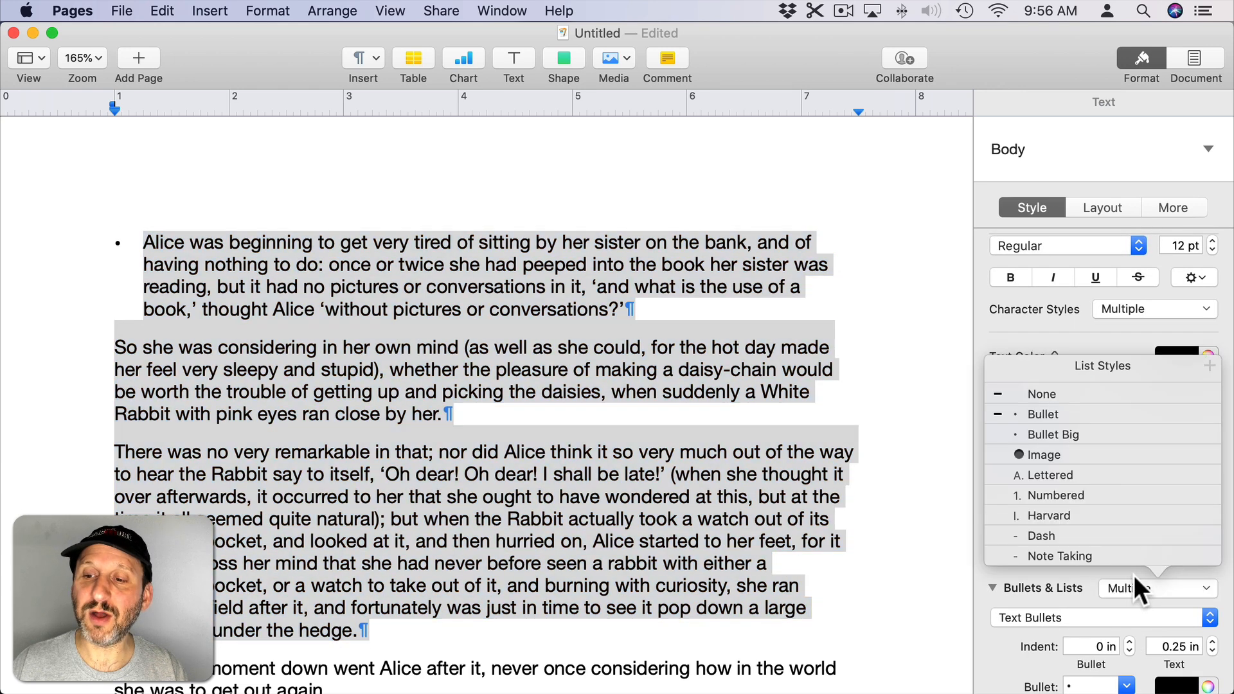
{"action": "left_click", "coordinate": [1054, 414]}
{"action": "left_click", "coordinate": [195, 287]}
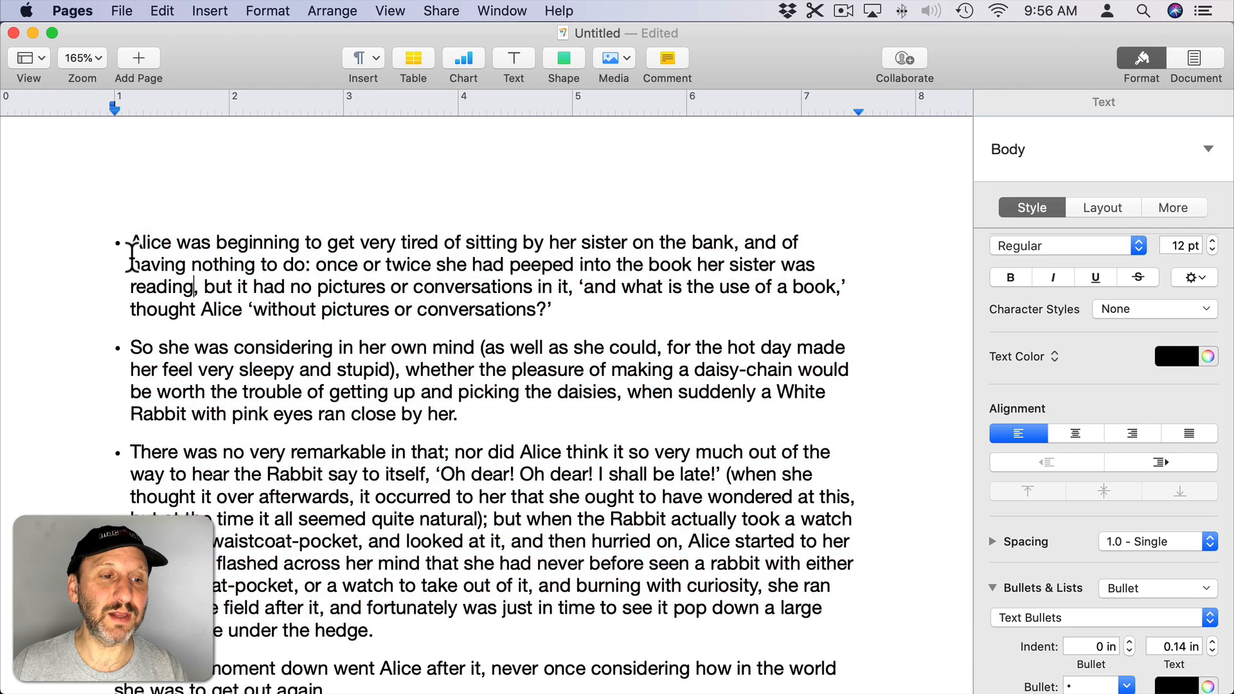
{"action": "left_click", "coordinate": [116, 244]}
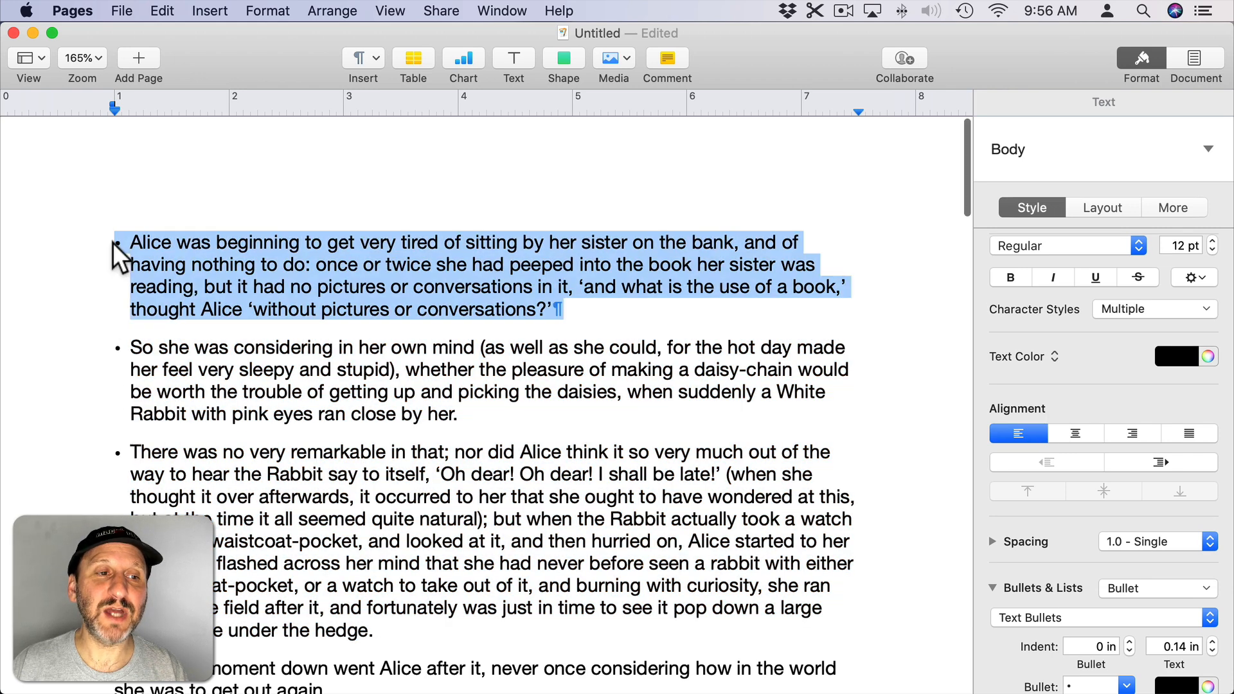
Increase the text indent of the first three bulleted paragraphs to 1.25 in
{"action": "left_click", "coordinate": [132, 248]}
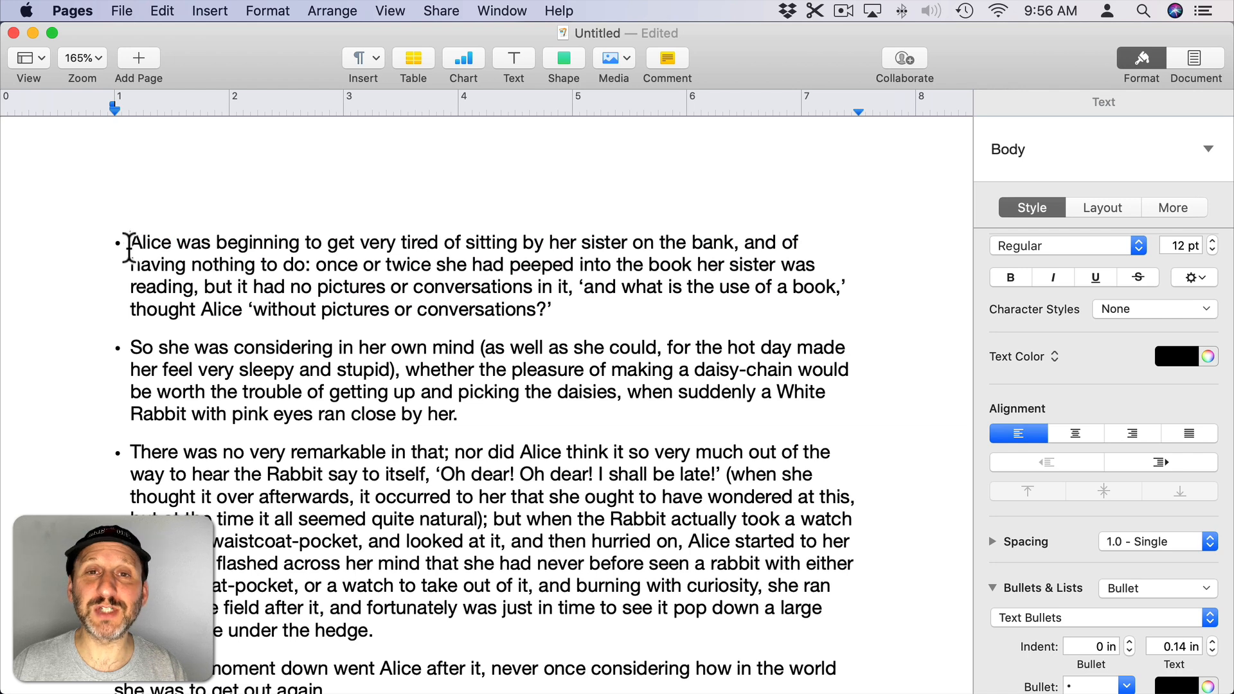
{"action": "left_click_drag", "start_coordinate": [133, 248], "coordinate": [379, 630]}
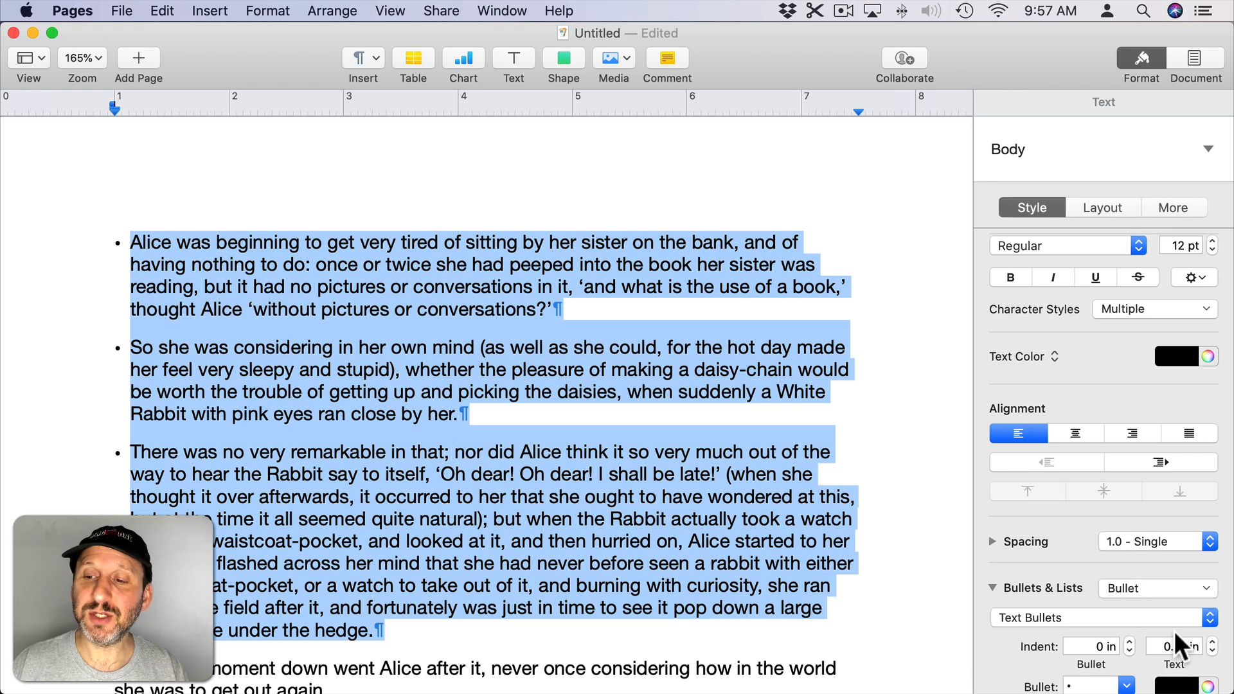
{"action": "left_click", "coordinate": [1213, 642]}
{"action": "left_click", "coordinate": [1213, 642]}
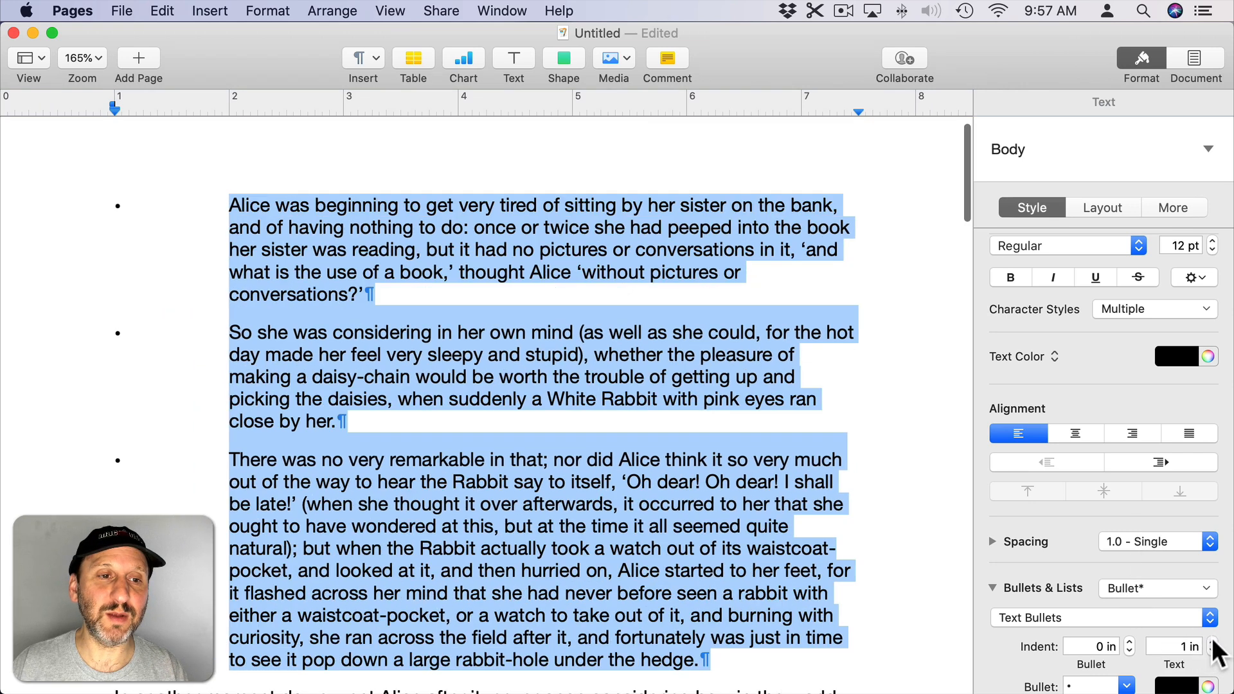
{"action": "left_click", "coordinate": [1213, 642]}
{"action": "scroll", "coordinate": [450, 450], "scroll_direction": "up", "scroll_amount": 1}
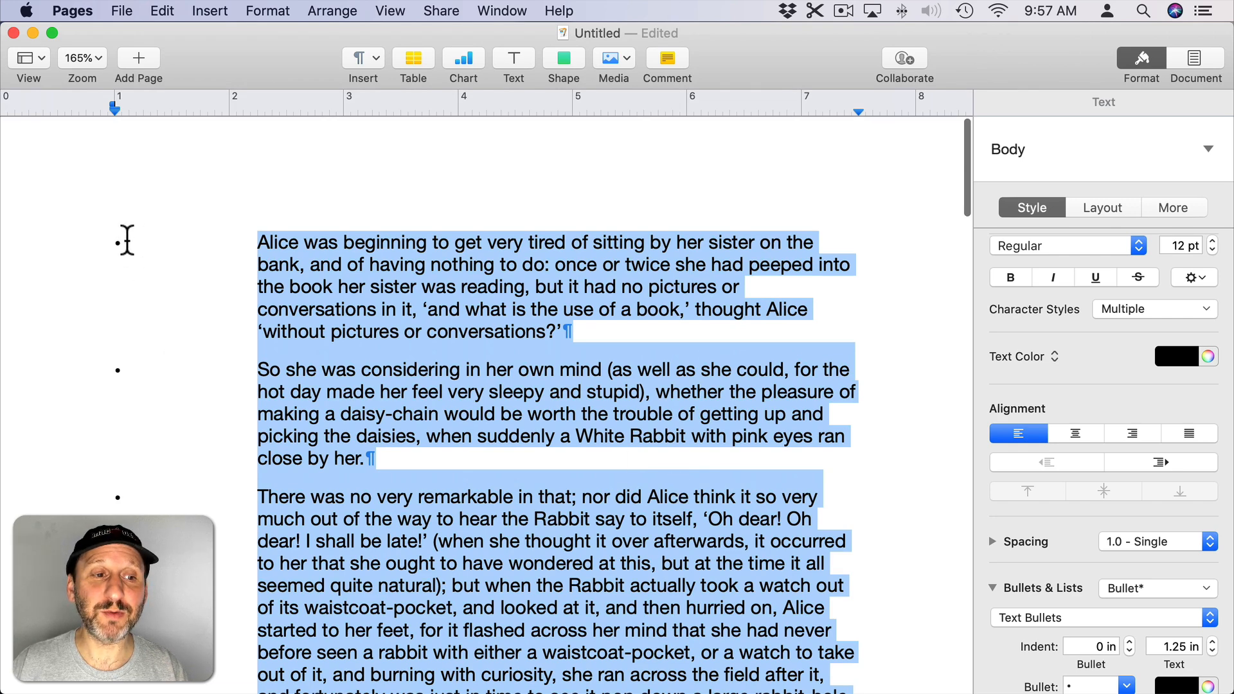
{"action": "left_click", "coordinate": [126, 243]}
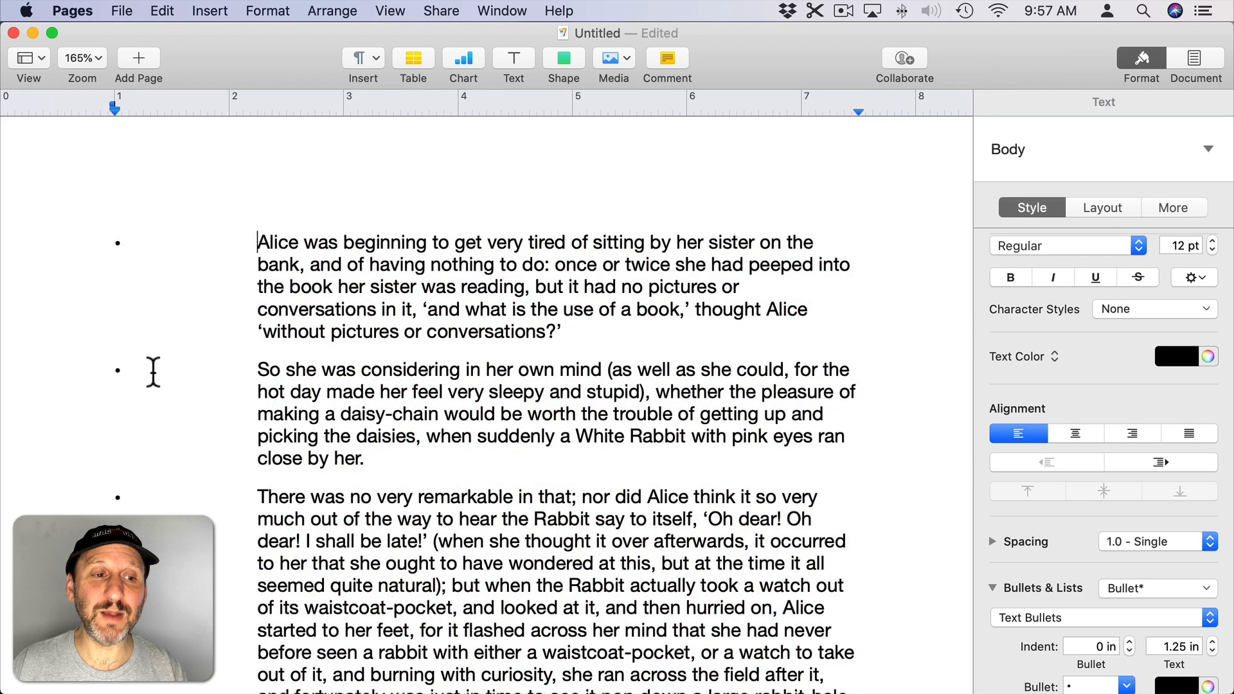
{"action": "left_click", "coordinate": [313, 246]}
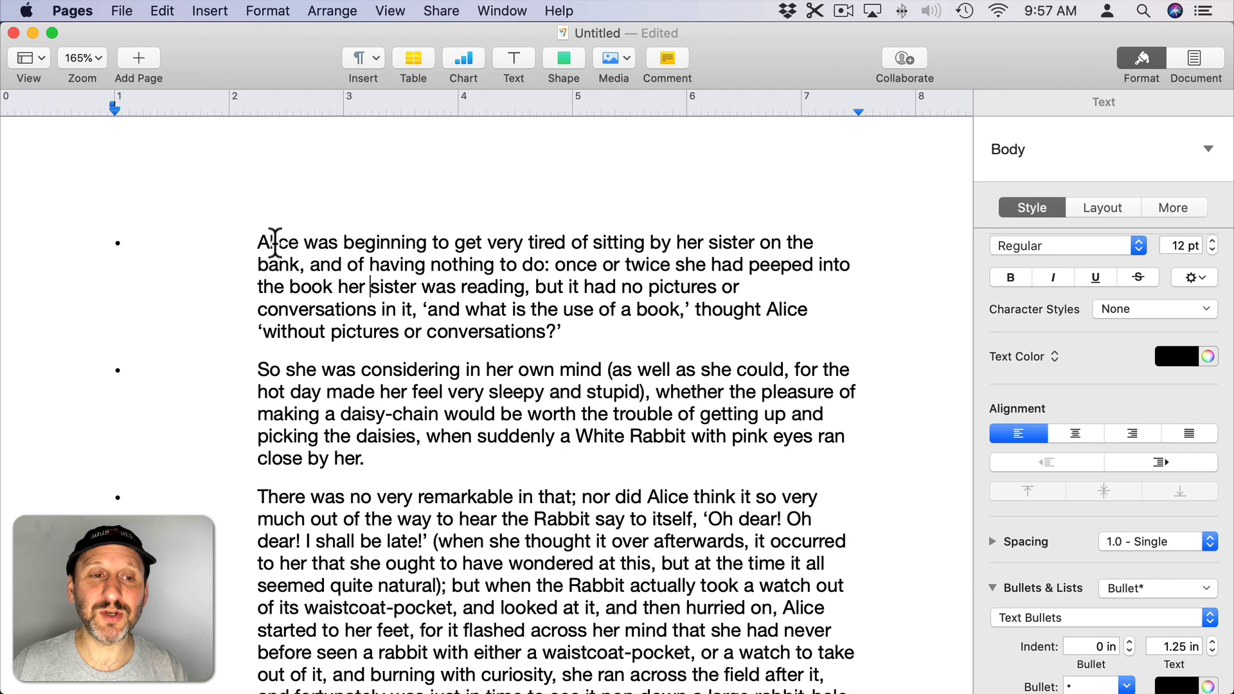
{"action": "left_click_drag", "start_coordinate": [276, 242], "coordinate": [476, 285]}
Try X as the first paragraph's text bullet and replace it with the word This
{"action": "left_click", "coordinate": [390, 266]}
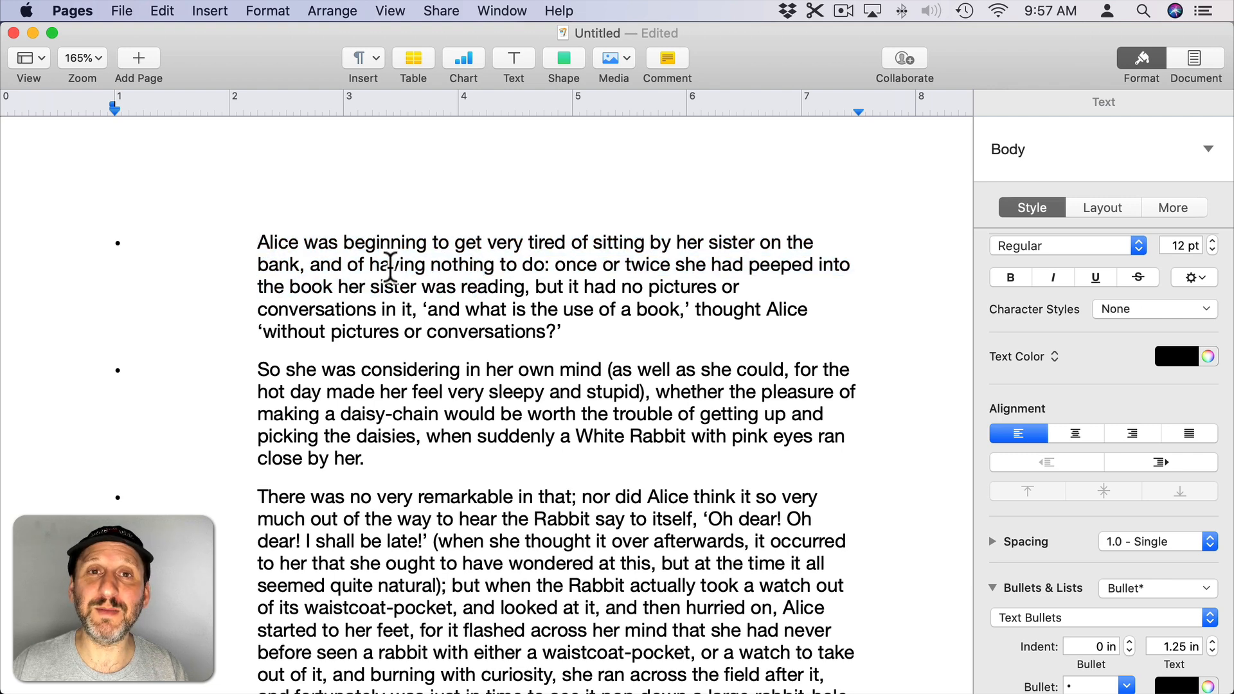
{"action": "scroll", "coordinate": [1022, 512], "scroll_direction": "down", "scroll_amount": 3}
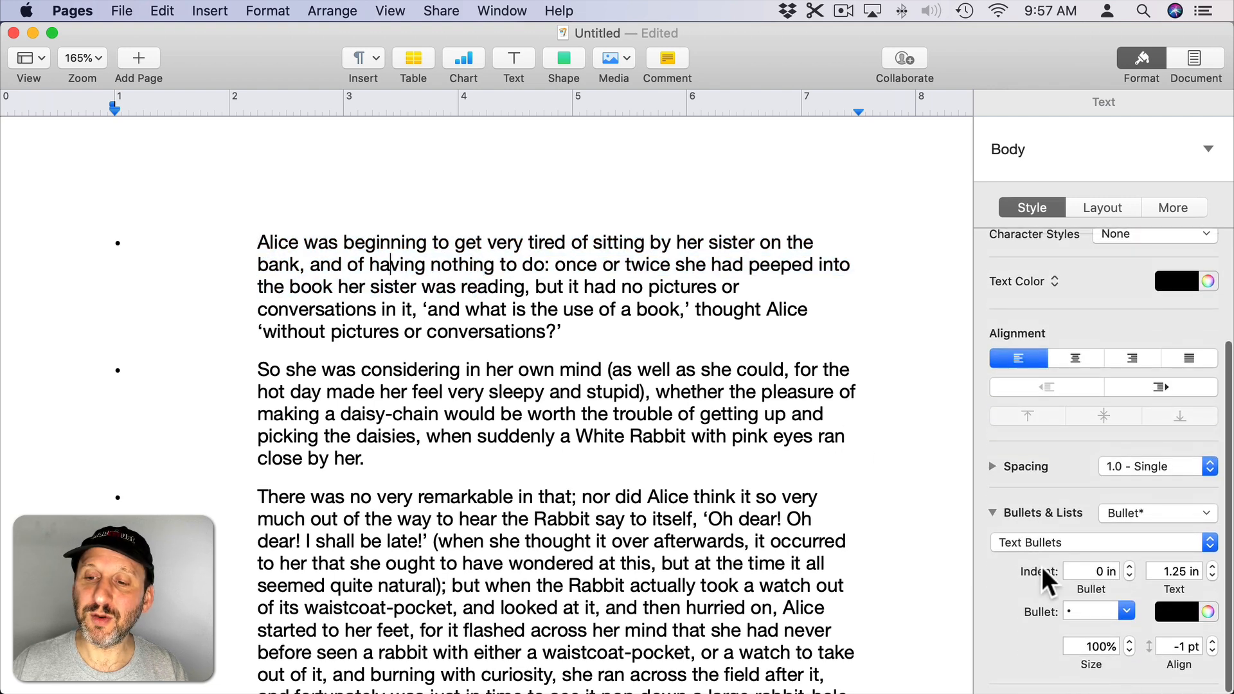
{"action": "left_click", "coordinate": [1071, 611]}
{"action": "left_click", "coordinate": [1052, 542]}
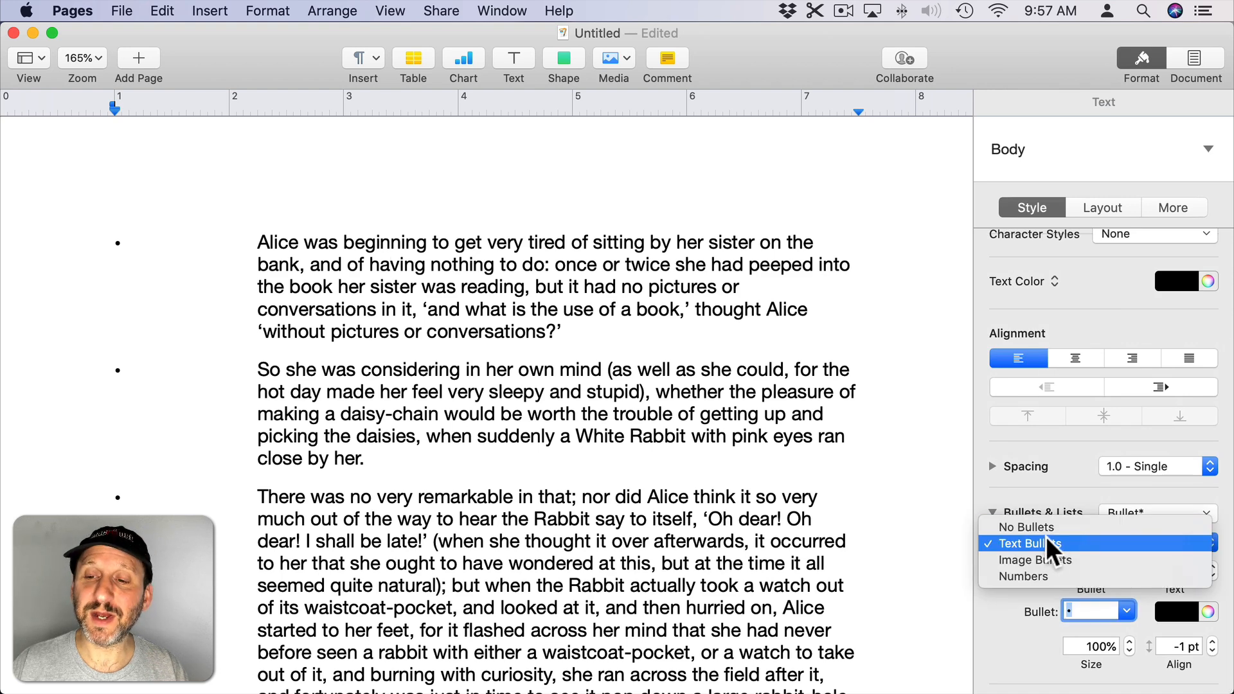
{"action": "left_click", "coordinate": [1045, 543]}
{"action": "left_click", "coordinate": [1086, 611]}
{"action": "left_click_drag", "start_coordinate": [1086, 614], "coordinate": [1048, 613]}
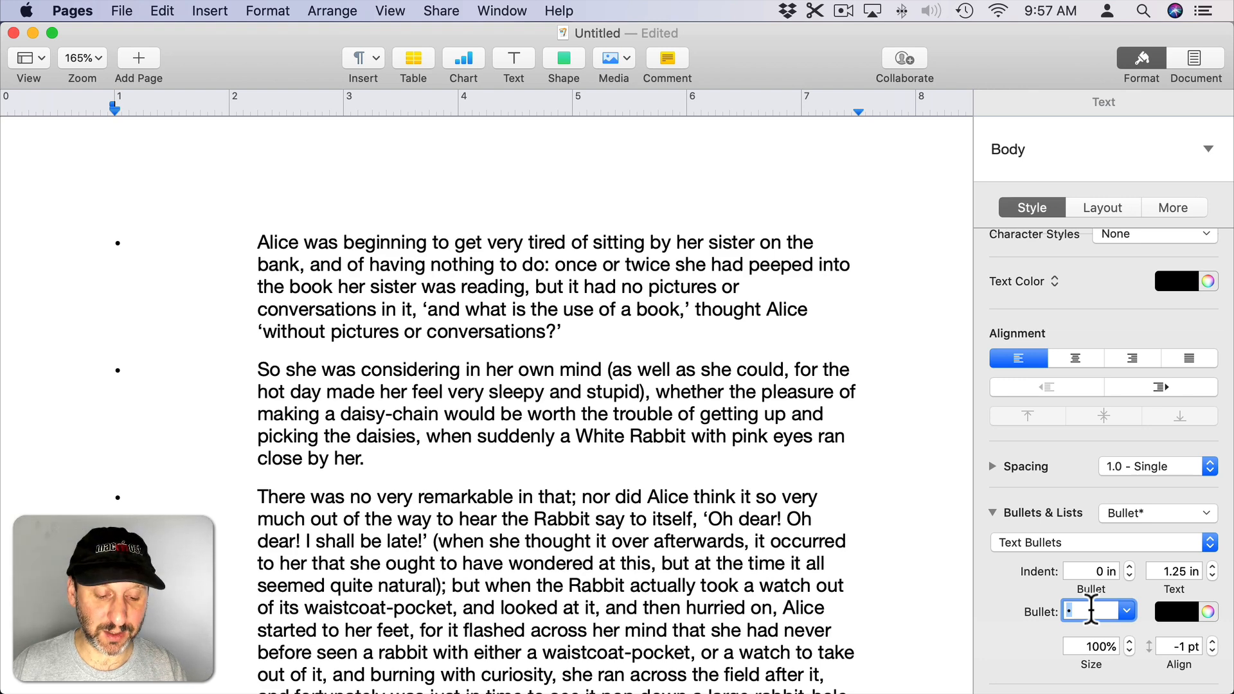
{"action": "type", "text": "X"}
{"action": "key", "text": "Return"}
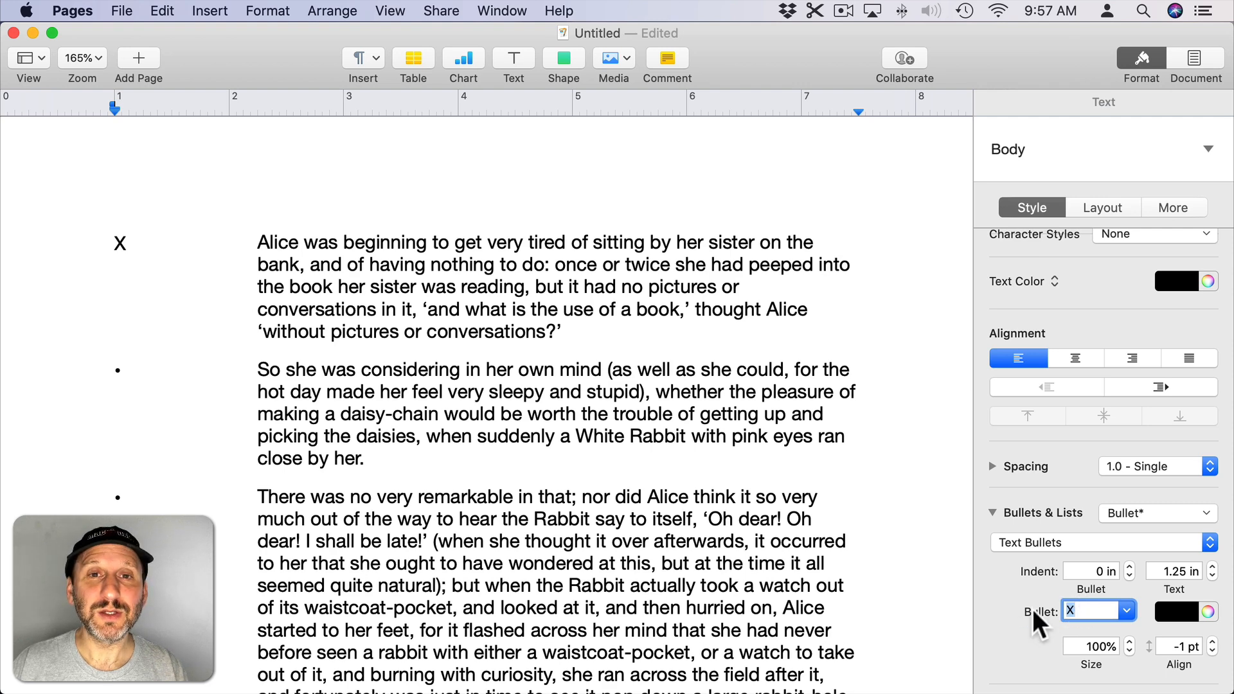
{"action": "type", "text": "This"}
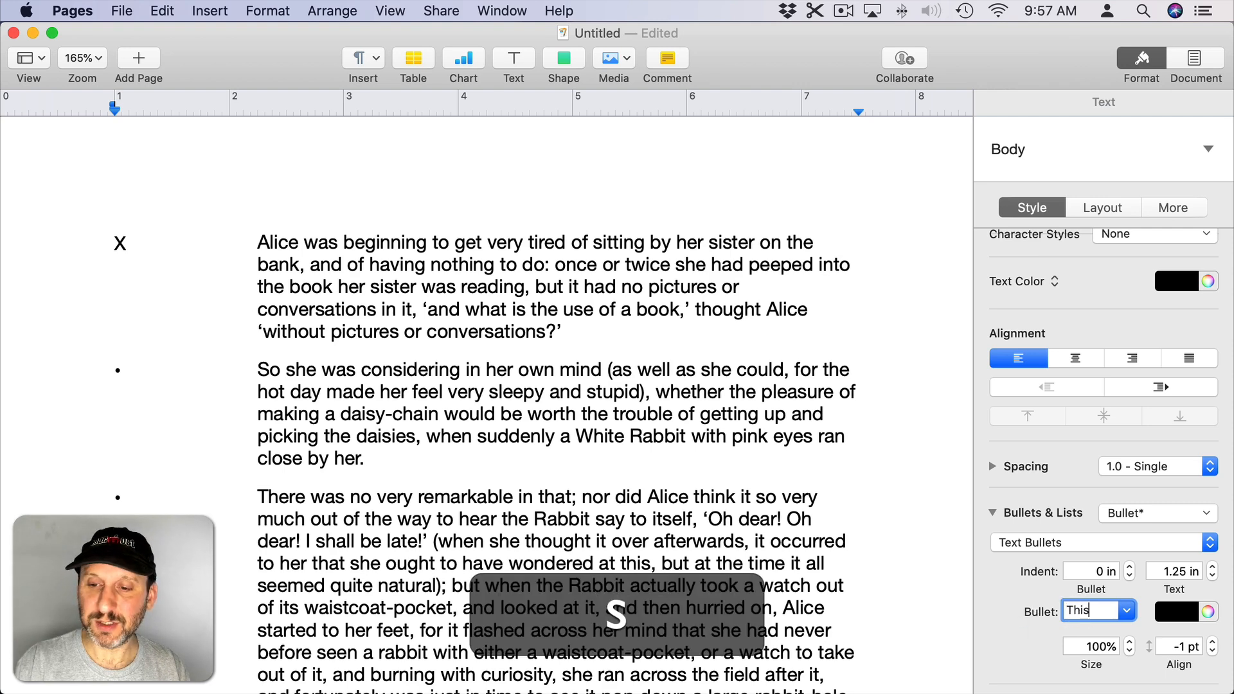
{"action": "key", "text": "Return"}
Replace the second paragraph's bullet with the word That and the third paragraph's bullet with Other
{"action": "left_click", "coordinate": [311, 403]}
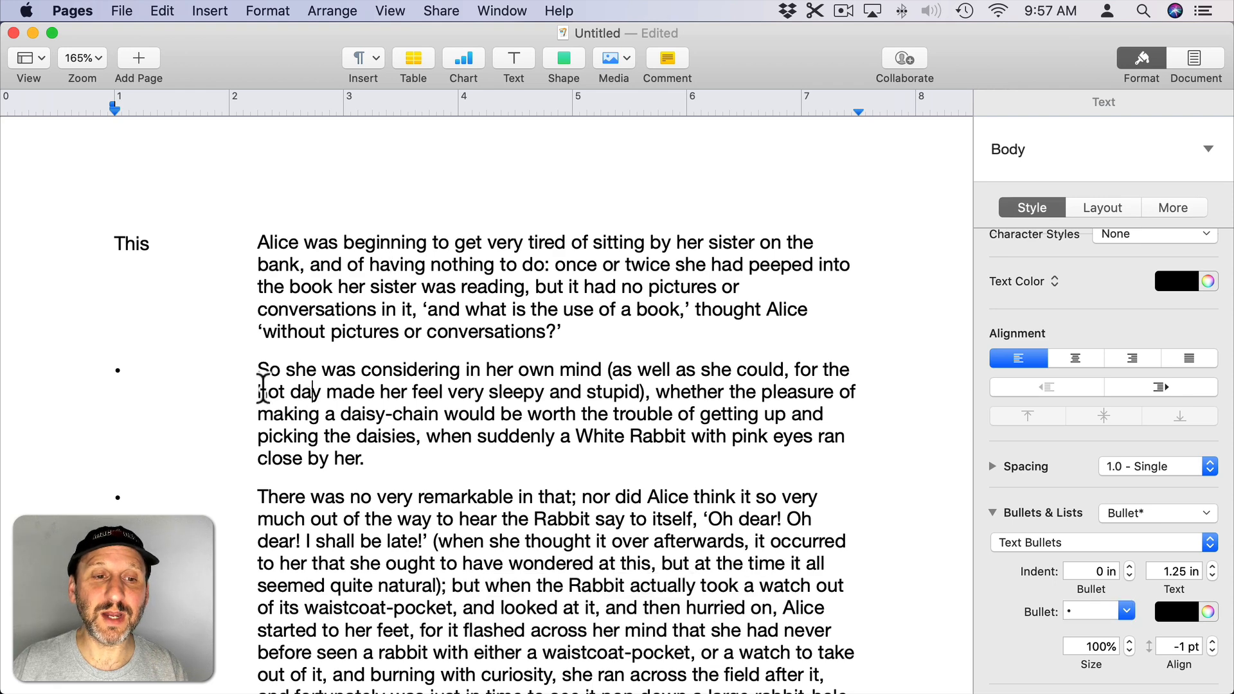
{"action": "left_click", "coordinate": [1070, 611]}
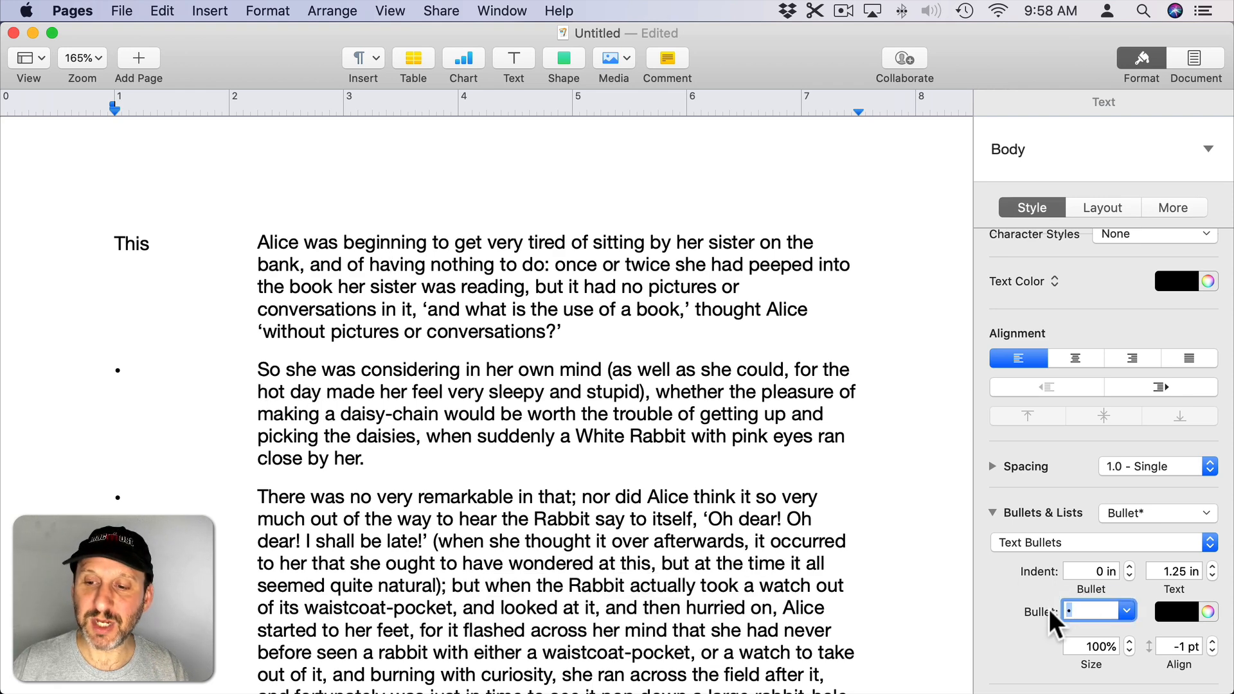
{"action": "type", "text": "That"}
{"action": "key", "text": "Return"}
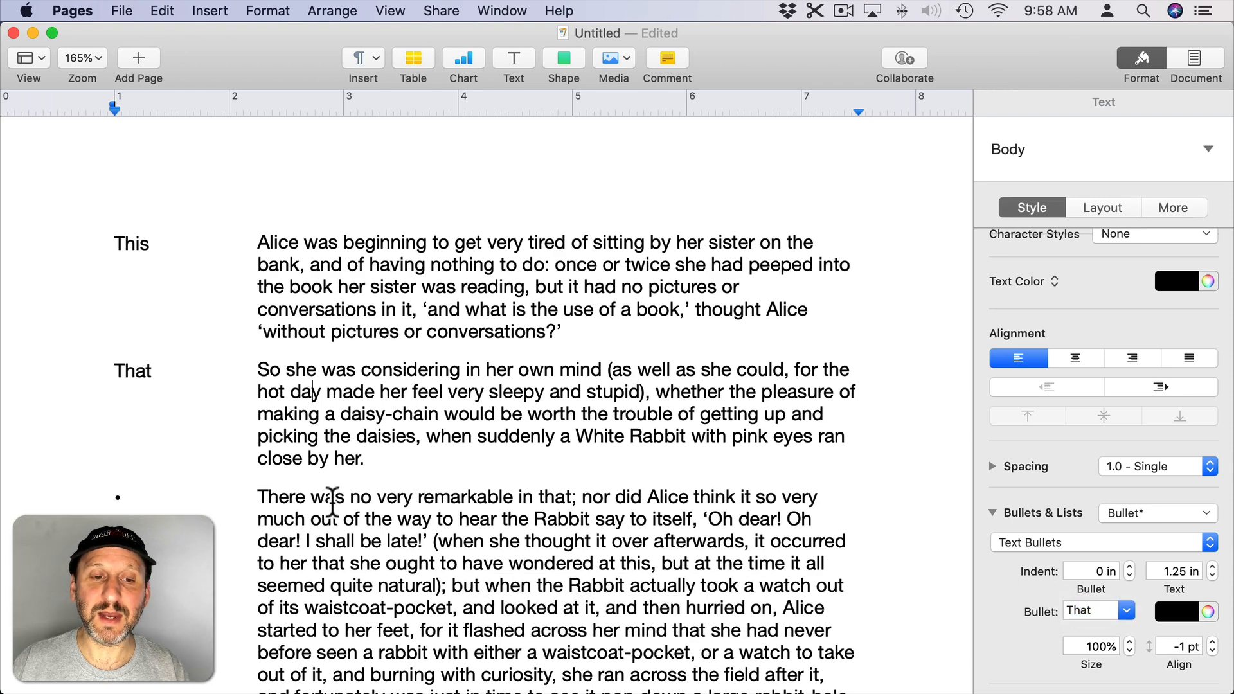
{"action": "left_click", "coordinate": [358, 519]}
{"action": "left_click", "coordinate": [1072, 611]}
{"action": "type", "text": "Other"}
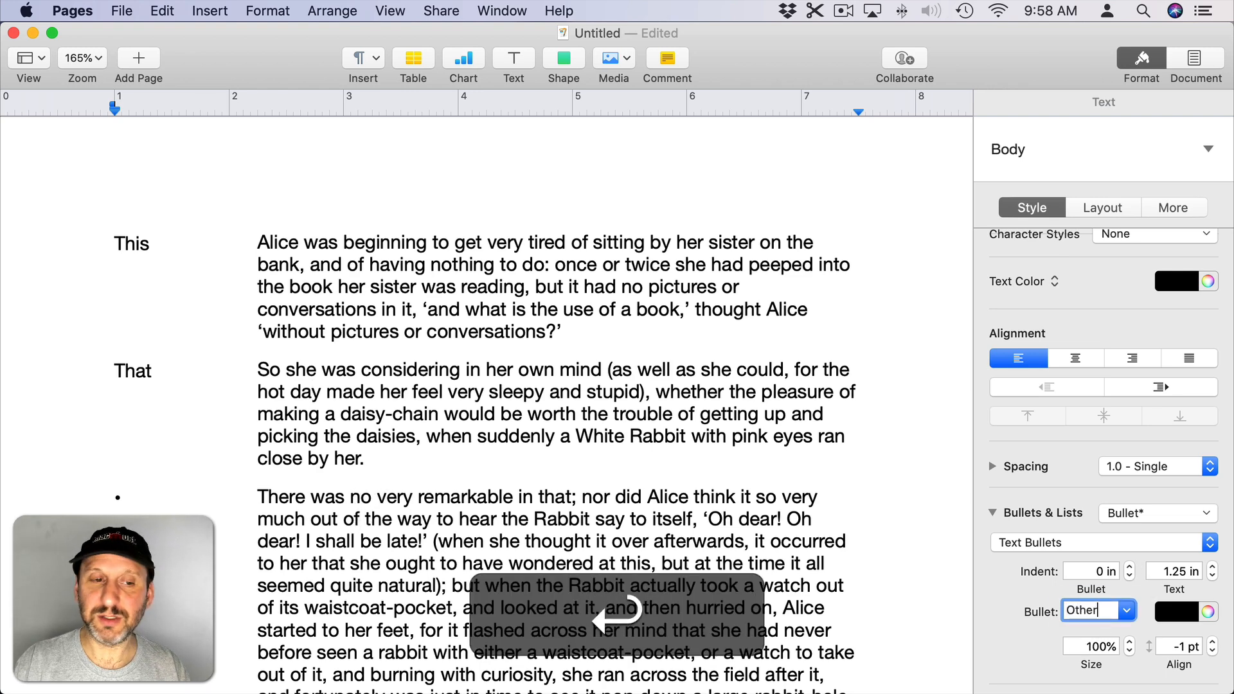
{"action": "key", "text": "Return"}
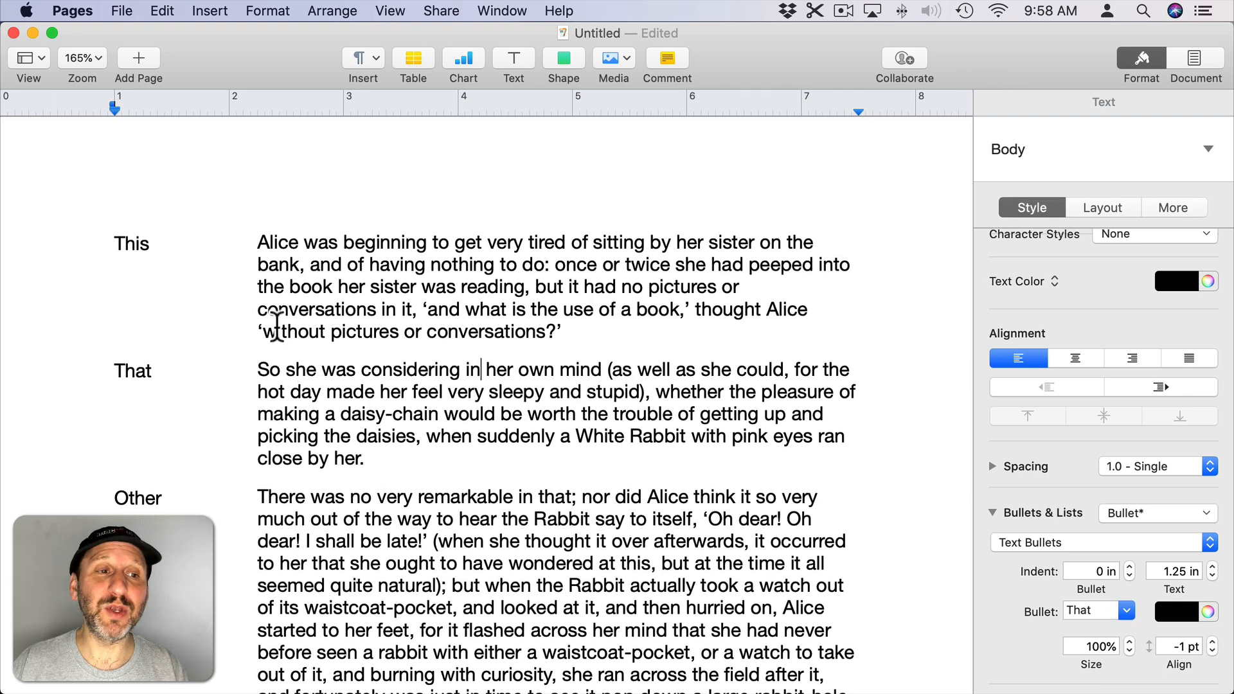
Try a 1 in text indent on all three word-bulleted paragraphs at once and undo it
{"action": "left_click_drag", "start_coordinate": [256, 243], "coordinate": [462, 564]}
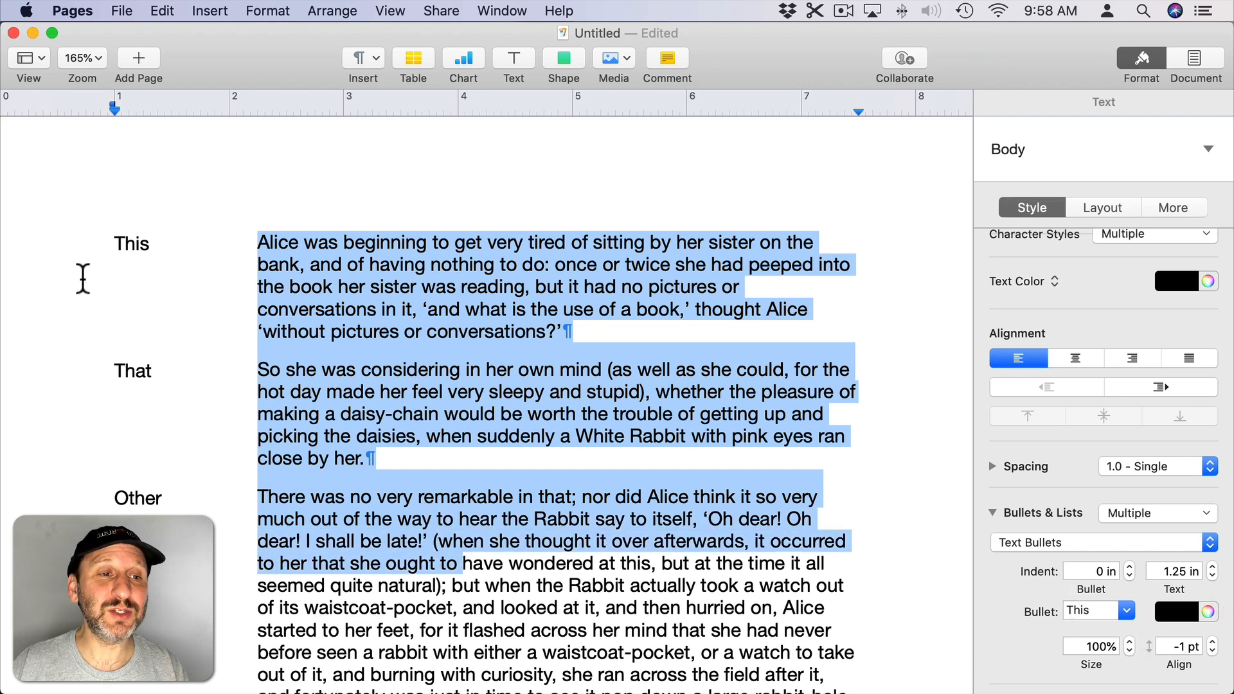
{"action": "left_click", "coordinate": [1213, 577]}
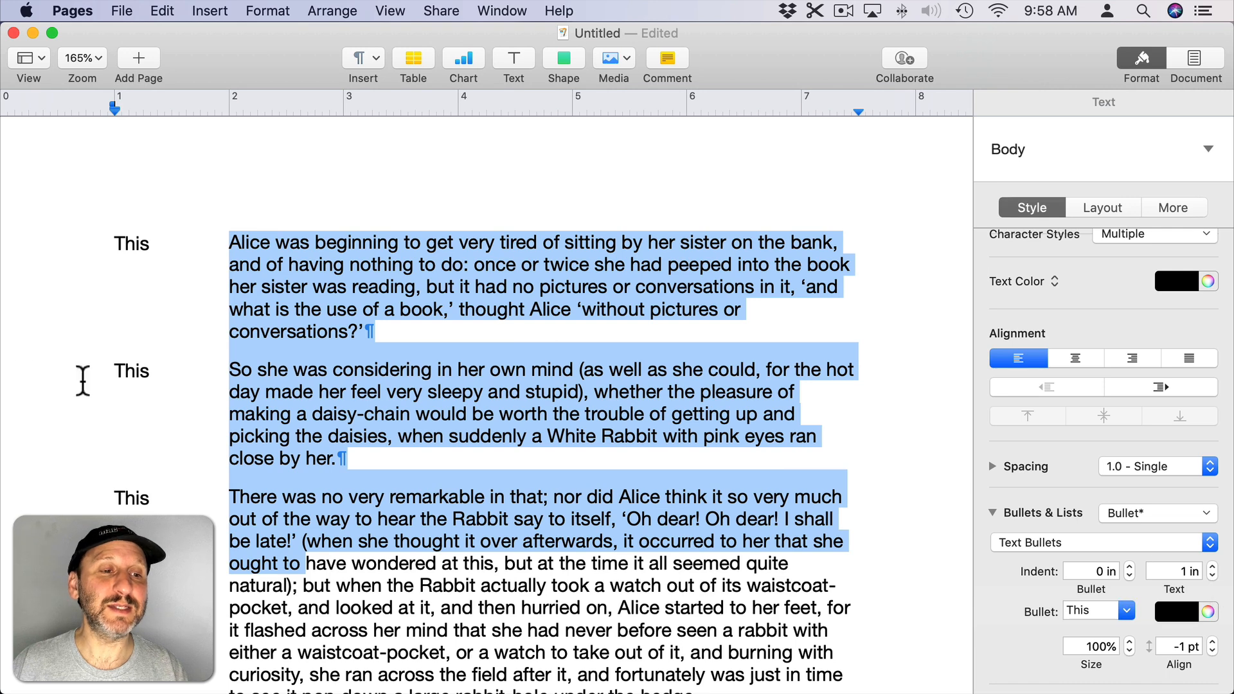
{"action": "key", "text": "super+z"}
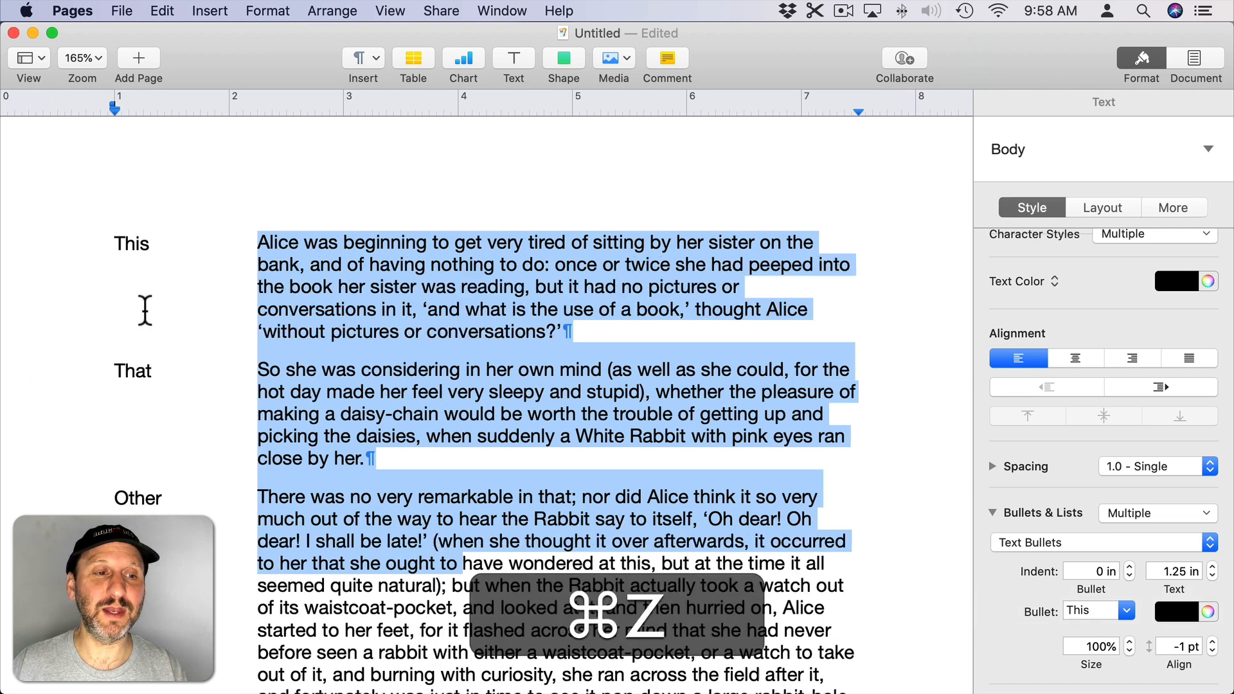
Set the text indent to 1 in on each of the three word-bulleted paragraphs individually
{"action": "left_click", "coordinate": [313, 286]}
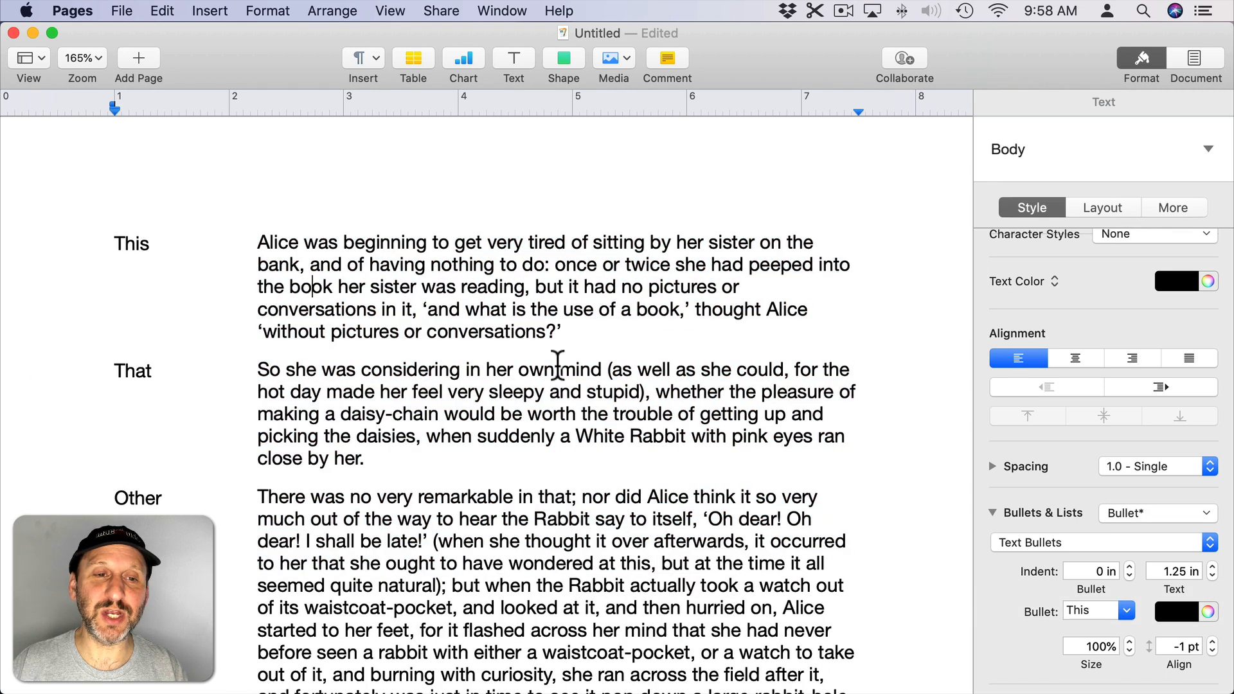
{"action": "left_click", "coordinate": [1214, 575]}
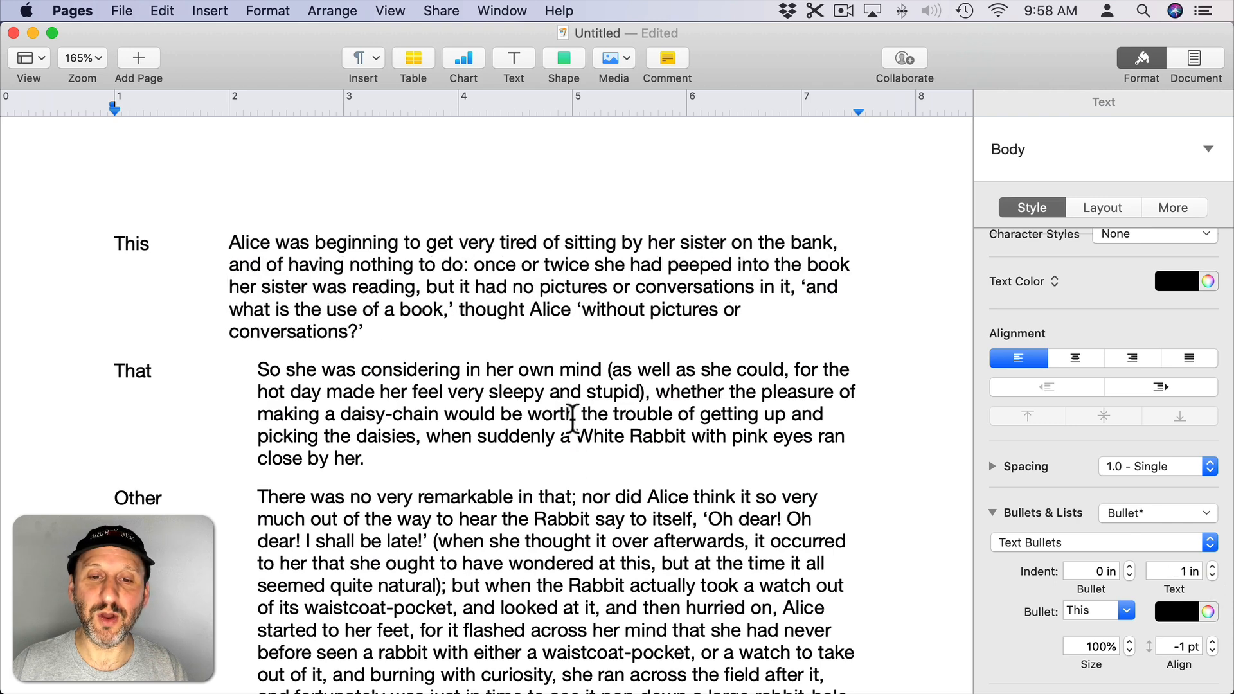
{"action": "left_click", "coordinate": [572, 411]}
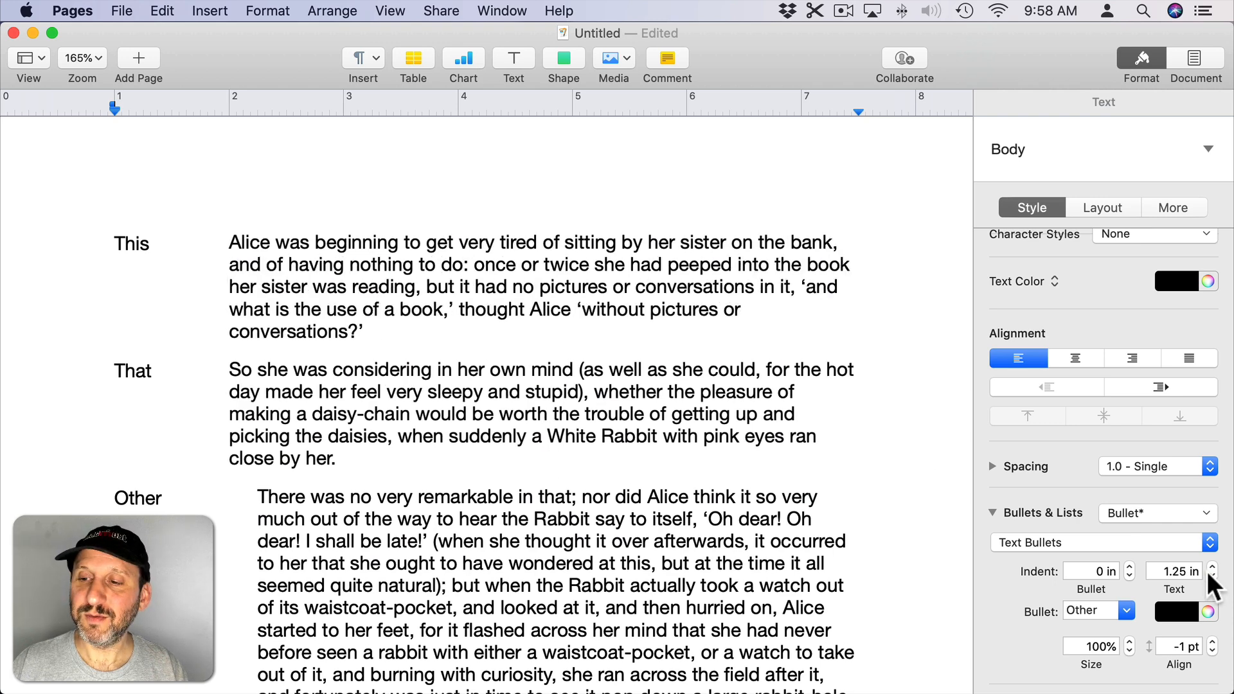
{"action": "left_click", "coordinate": [1213, 576]}
{"action": "left_click", "coordinate": [177, 291]}
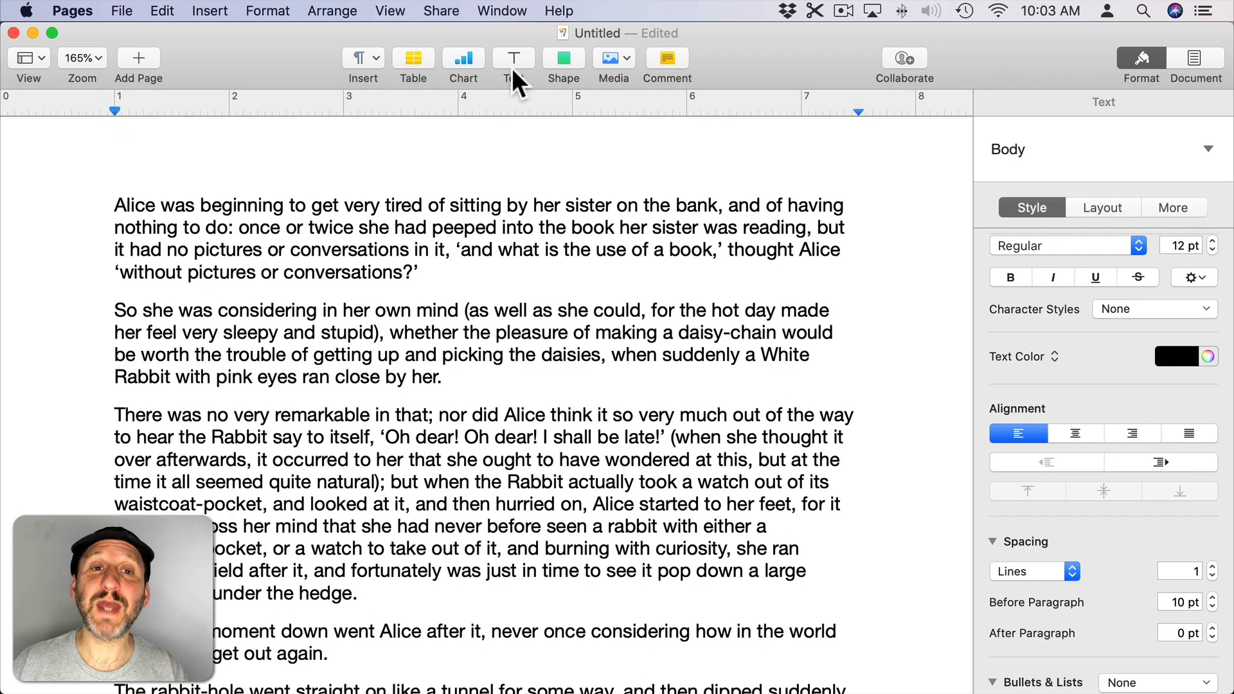
Insert a text box about 1.12 in wide and 0.71 in high beside the first paragraph, containing the word This
{"action": "left_click", "coordinate": [515, 63]}
{"action": "left_click_drag", "start_coordinate": [469, 330], "coordinate": [261, 267]}
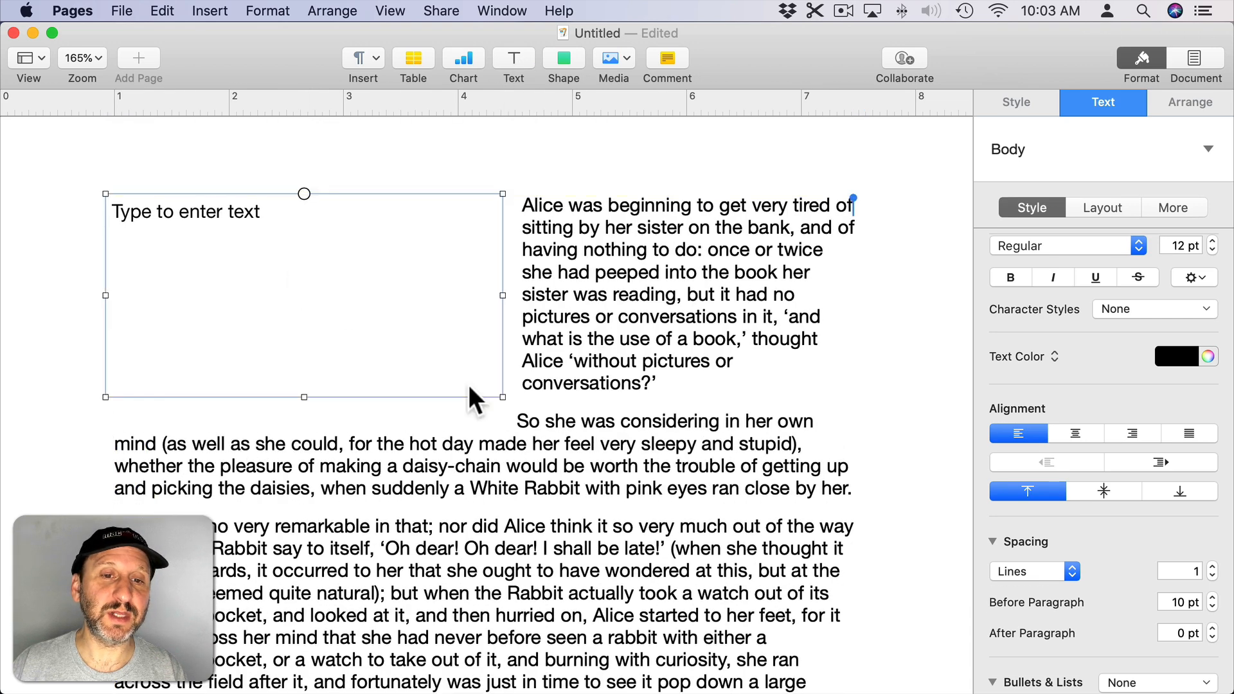
{"action": "left_click_drag", "start_coordinate": [503, 396], "coordinate": [232, 272]}
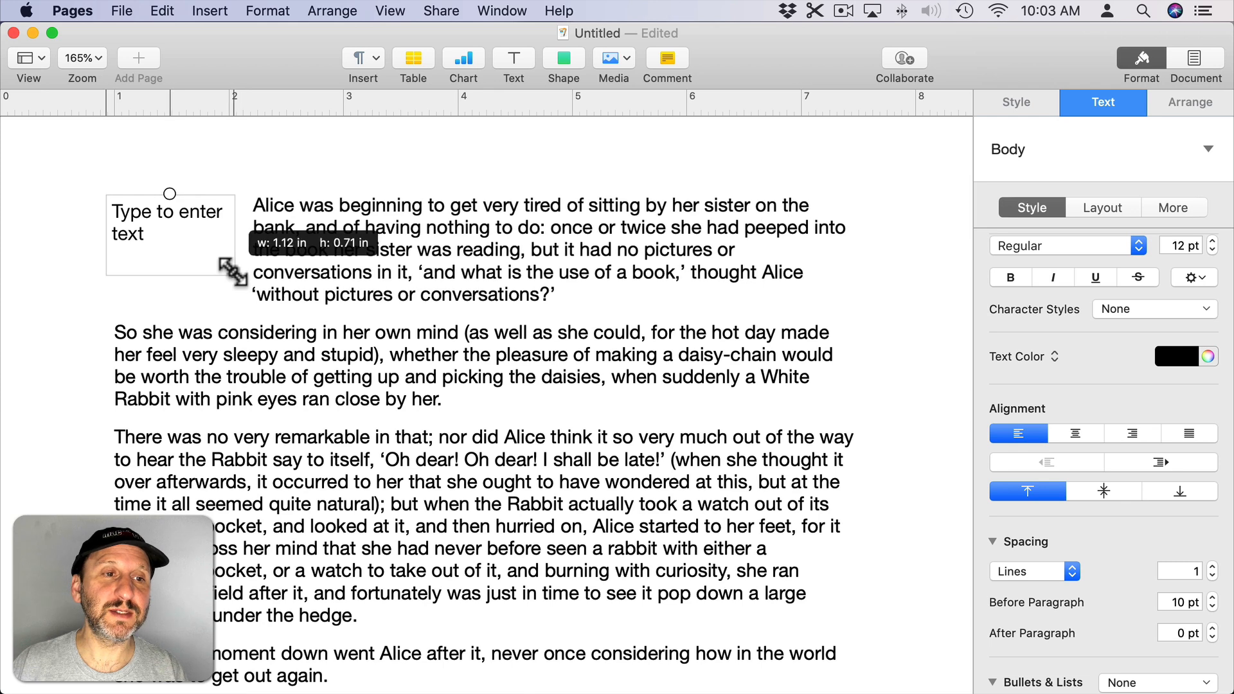
{"action": "left_click", "coordinate": [171, 233]}
{"action": "type", "text": "This"}
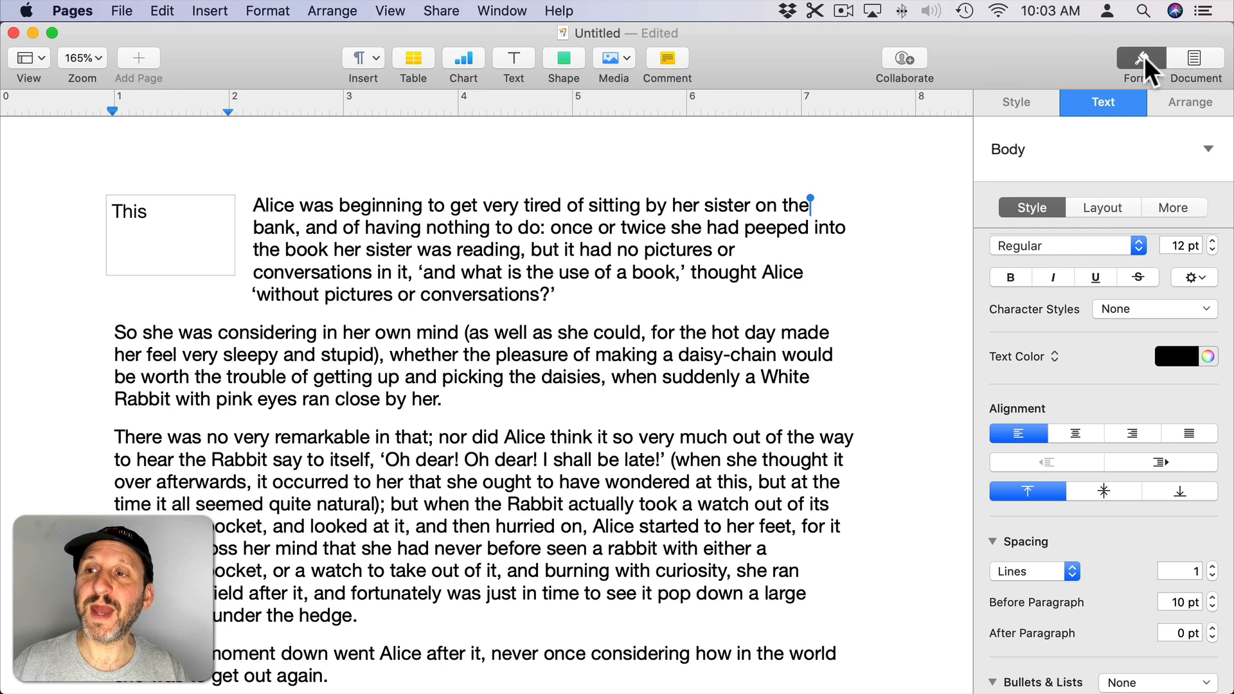
Keep the text box moving with the text with Automatic wrap, and set its wrap spacing to 0 pt
{"action": "left_click", "coordinate": [1171, 100]}
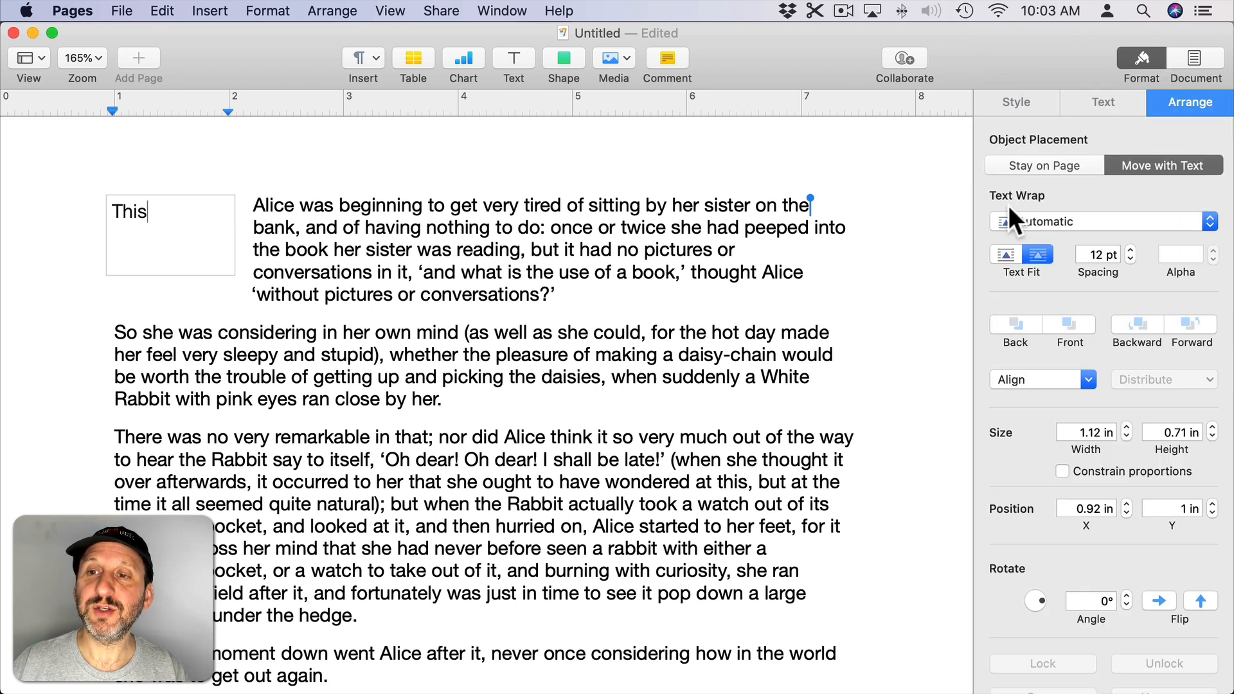
{"action": "left_click", "coordinate": [1025, 218]}
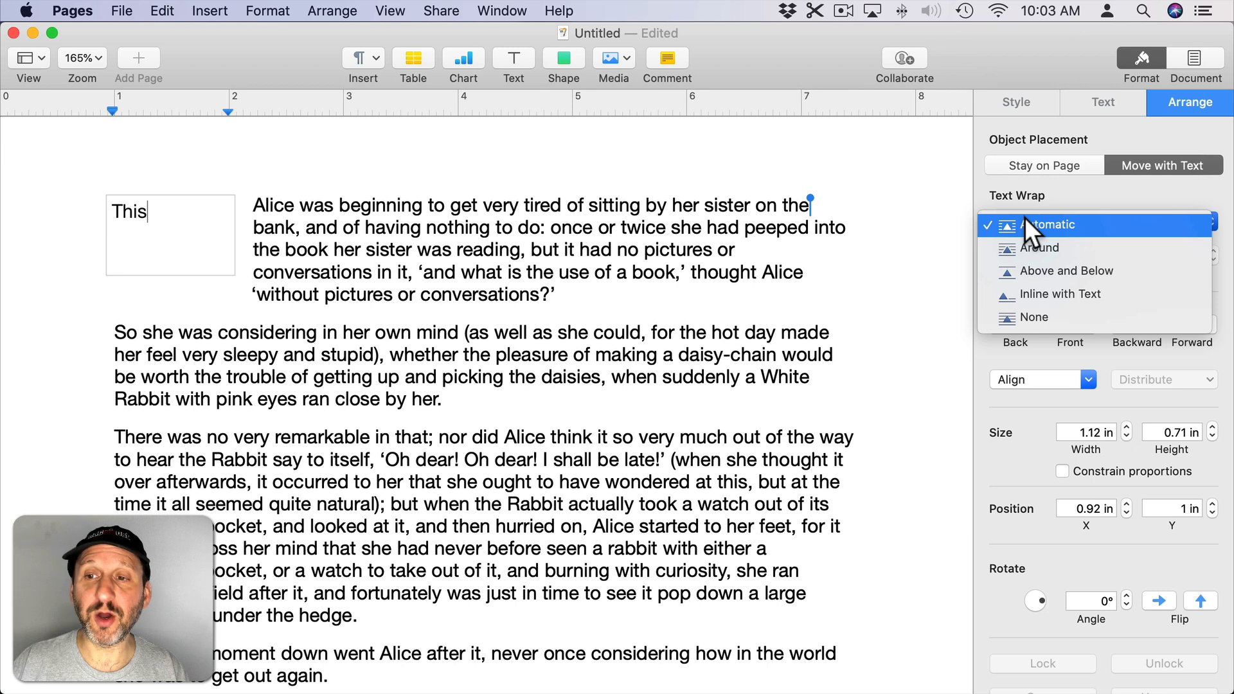
{"action": "left_click", "coordinate": [1058, 222]}
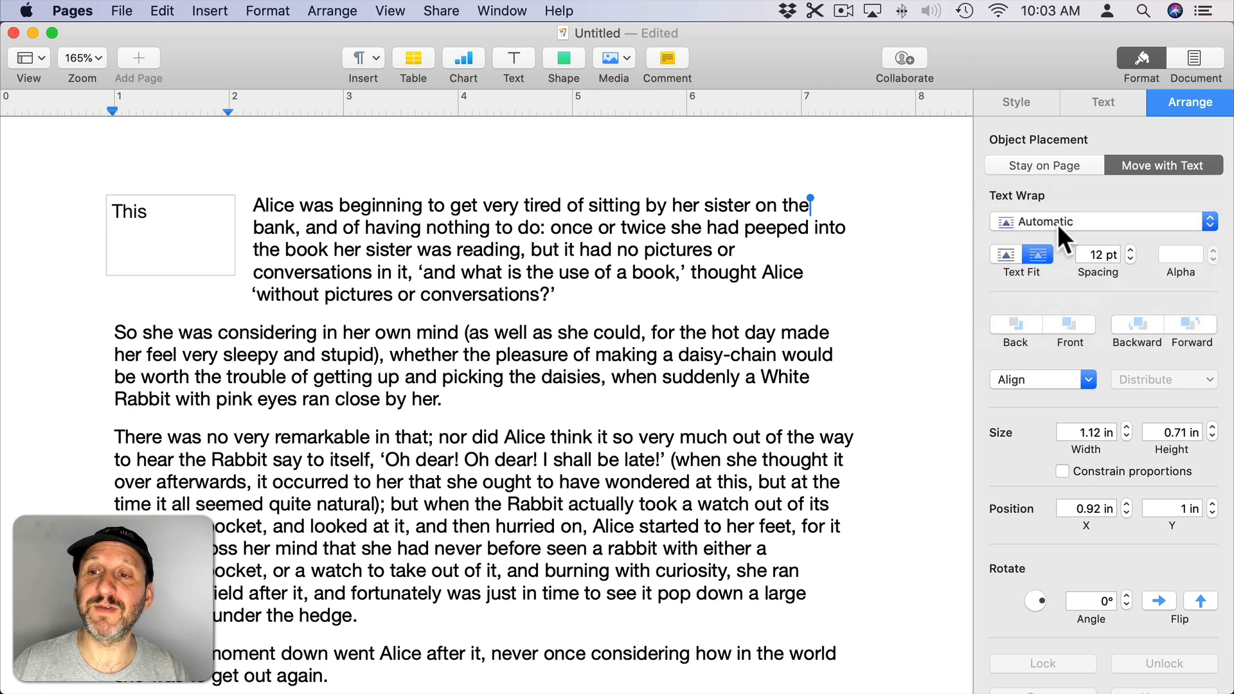
{"action": "left_click", "coordinate": [1175, 166]}
{"action": "left_click_drag", "start_coordinate": [1133, 258], "coordinate": [1134, 258]}
Set the text inset of the box containing This to 0 pt and deselect the box
{"action": "left_click_drag", "start_coordinate": [149, 207], "coordinate": [148, 227]}
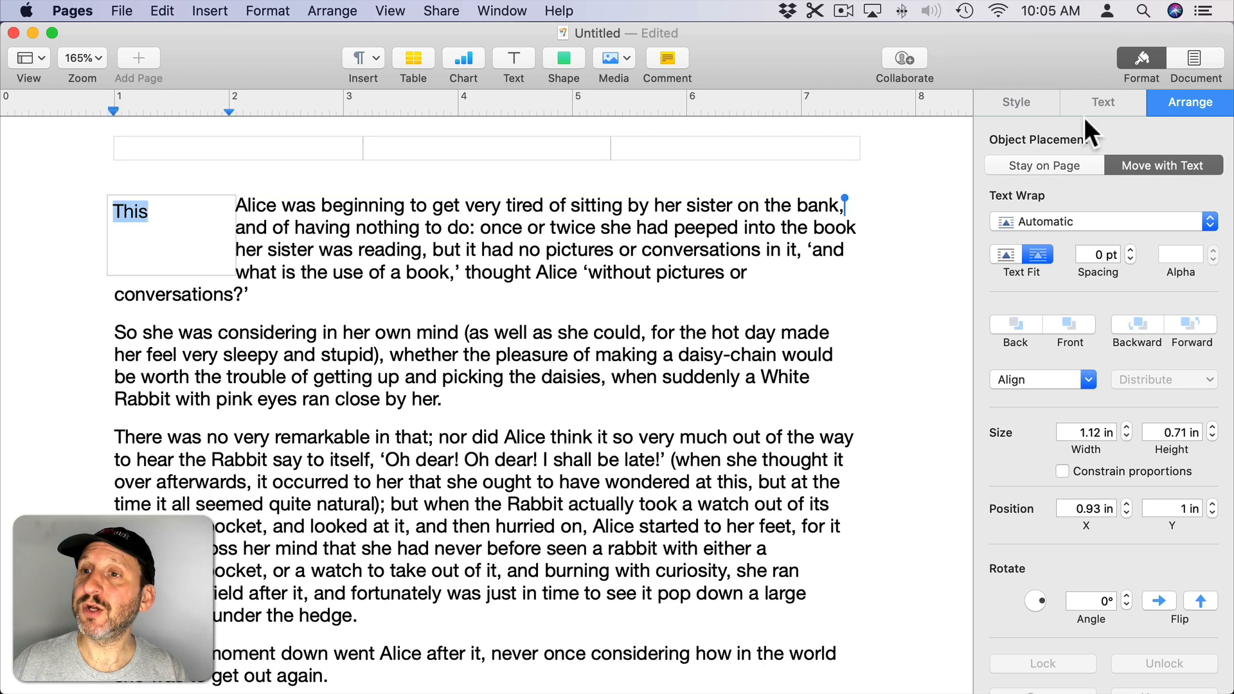
{"action": "left_click", "coordinate": [1119, 103]}
{"action": "left_click", "coordinate": [1108, 215]}
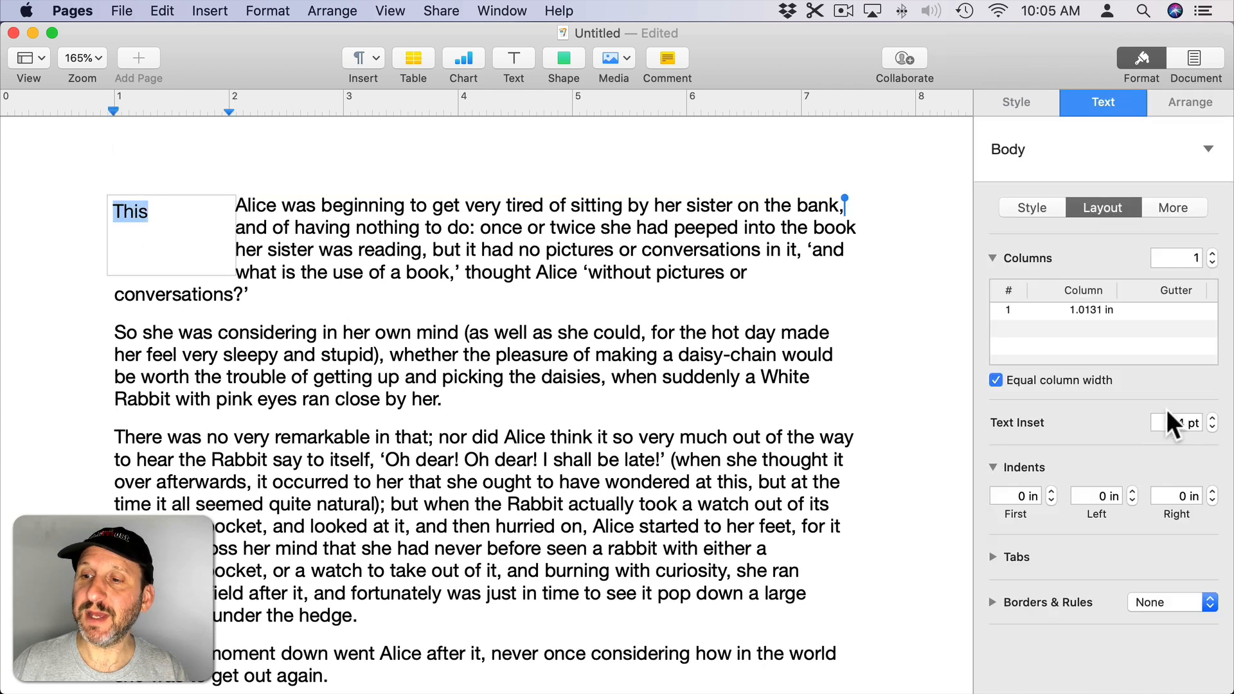
{"action": "left_click", "coordinate": [1212, 427]}
{"action": "left_click", "coordinate": [1212, 427]}
{"action": "left_click", "coordinate": [1212, 427]}
{"action": "left_click", "coordinate": [1212, 428]}
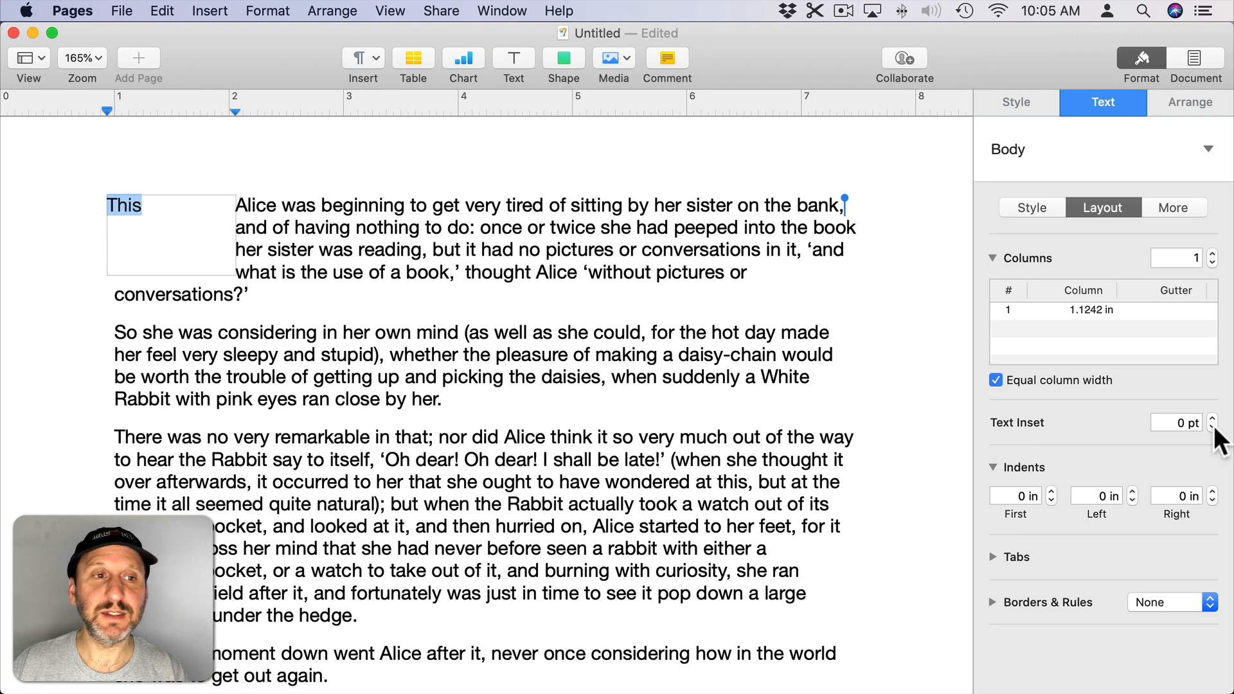
{"action": "left_click", "coordinate": [62, 233]}
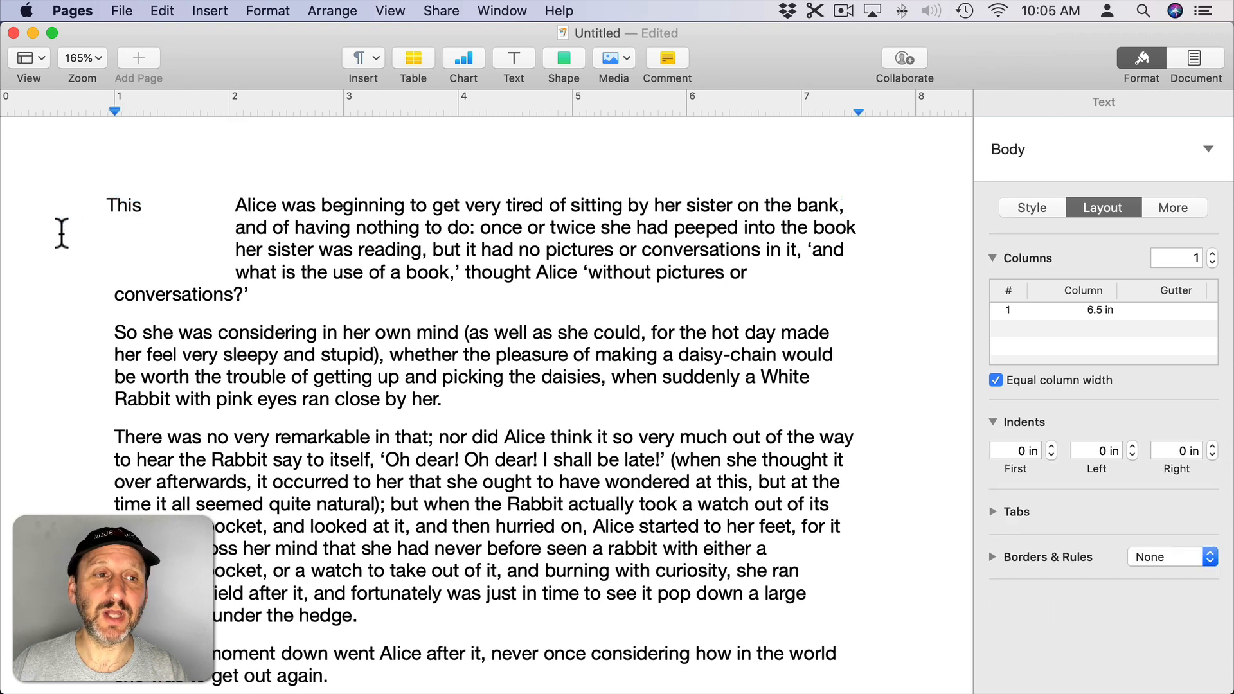
Move the text box to the start of the second paragraph and narrow it to about 0.55 in
{"action": "left_click_drag", "start_coordinate": [154, 237], "coordinate": [145, 335]}
{"action": "left_click_drag", "start_coordinate": [238, 345], "coordinate": [177, 345]}
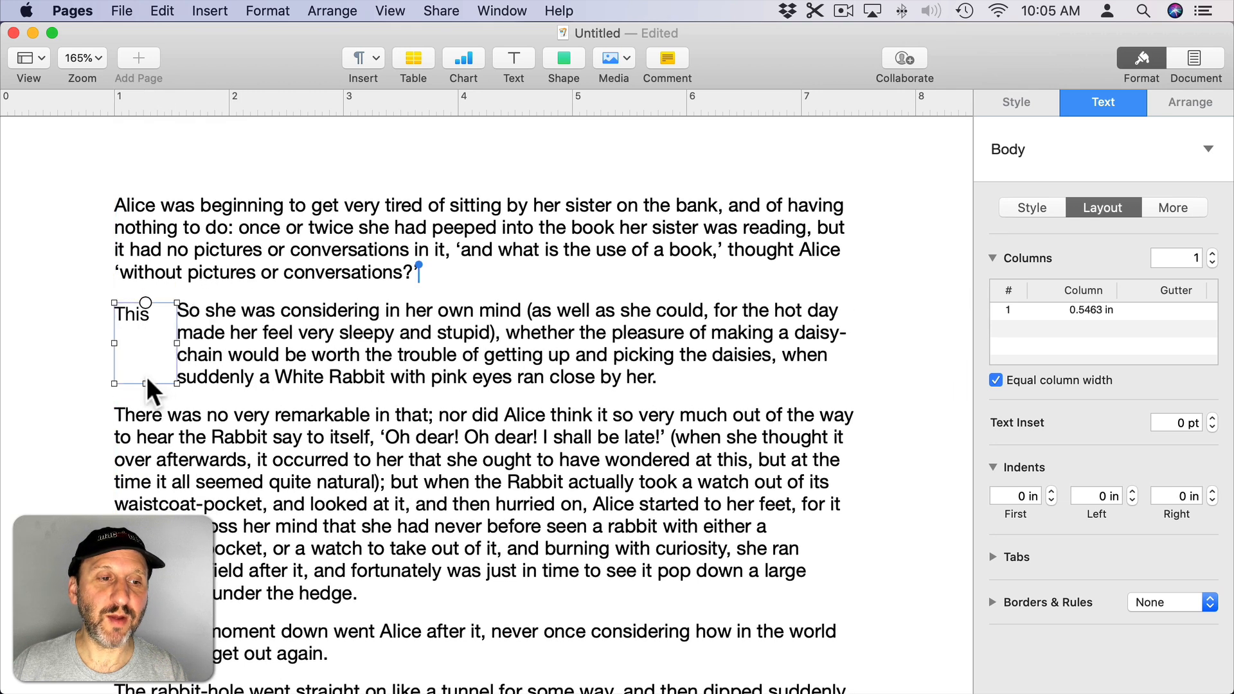
Extend the text box containing This to about 0.72 in high and show its placement and text wrap settings
{"action": "mouse_move", "coordinate": [145, 385]}
{"action": "left_mouse_down"}
{"action": "mouse_move", "coordinate": [143, 424]}
{"action": "mouse_move", "coordinate": [136, 386]}
{"action": "left_mouse_up"}
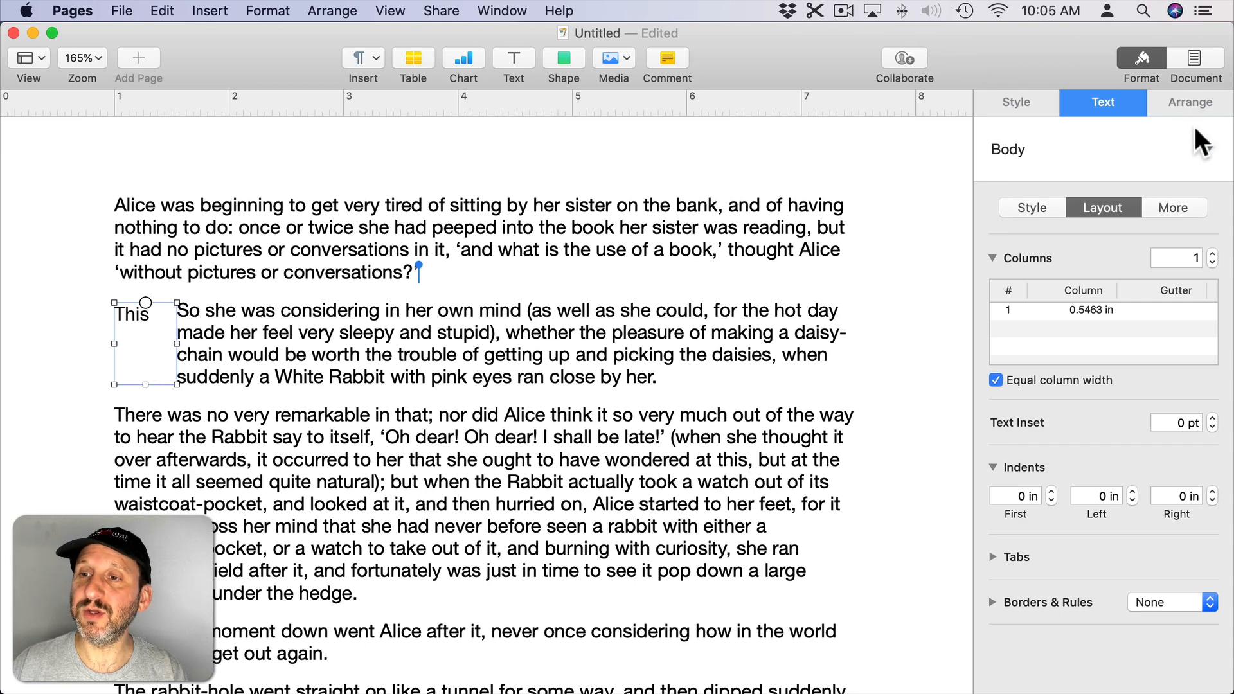
{"action": "left_click", "coordinate": [1192, 103]}
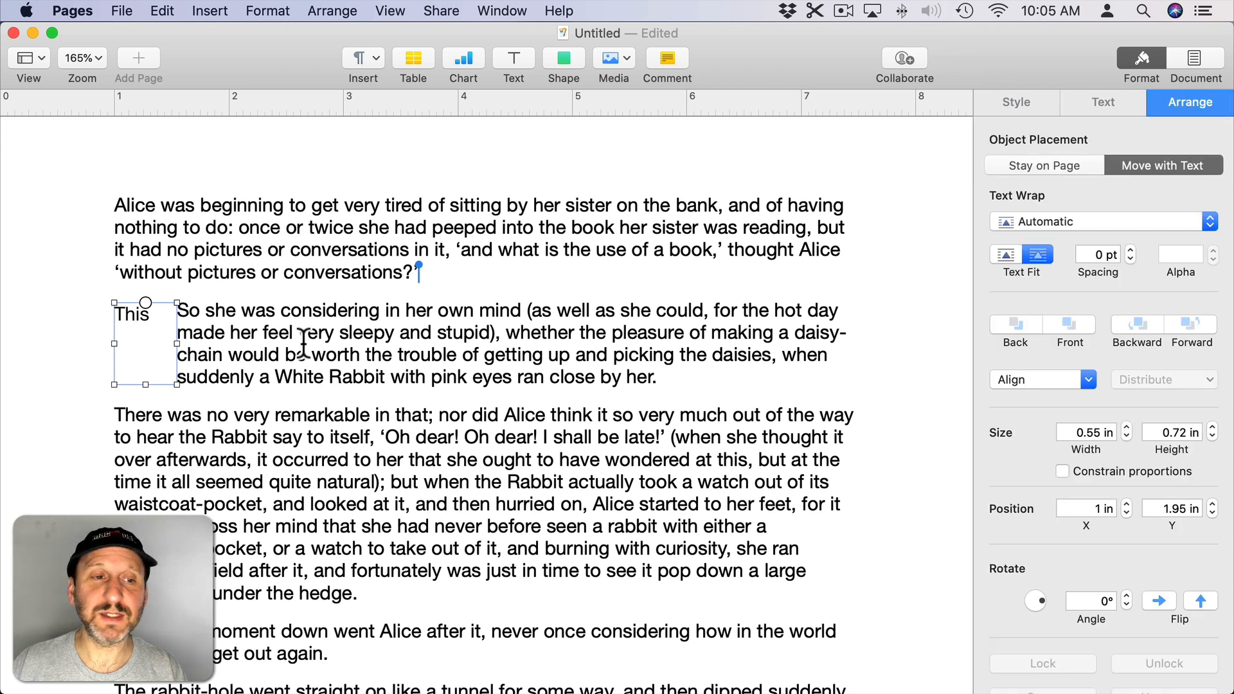
Insert three empty paragraphs after the first paragraph, which ends in 'without pictures or conversations?'
{"action": "left_click", "coordinate": [459, 267]}
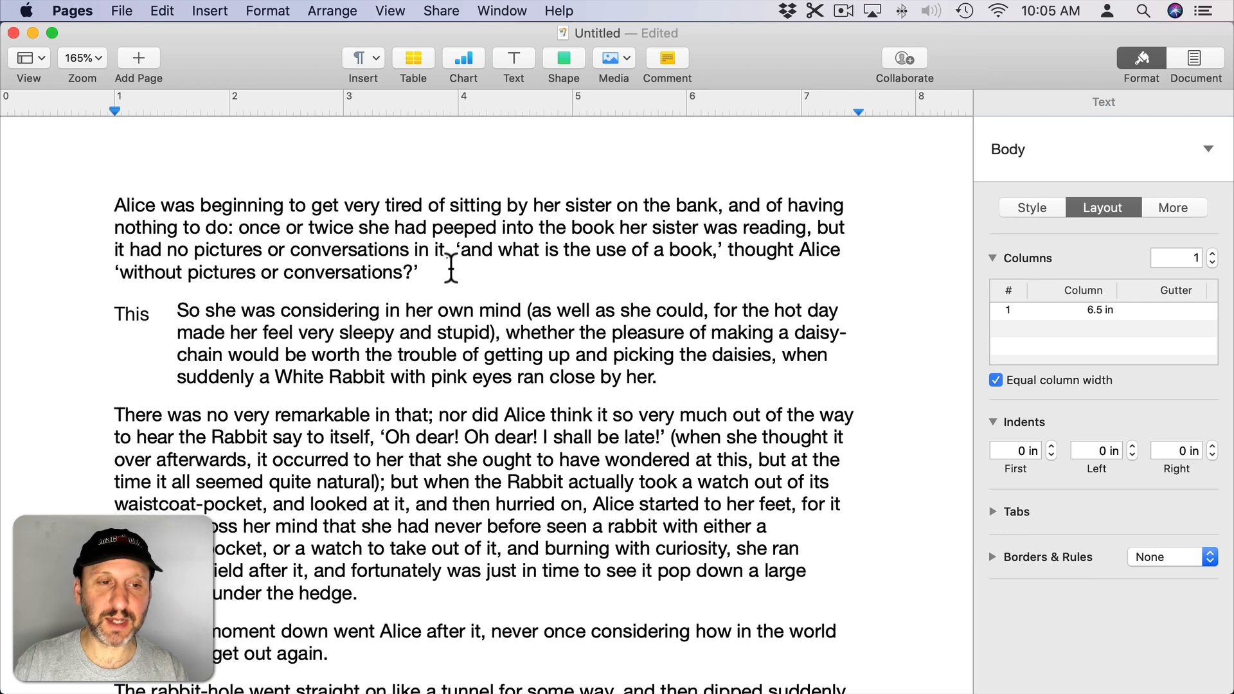
{"action": "key", "text": "Return"}
{"action": "key", "text": "Return"}
{"action": "key", "text": "Return"}
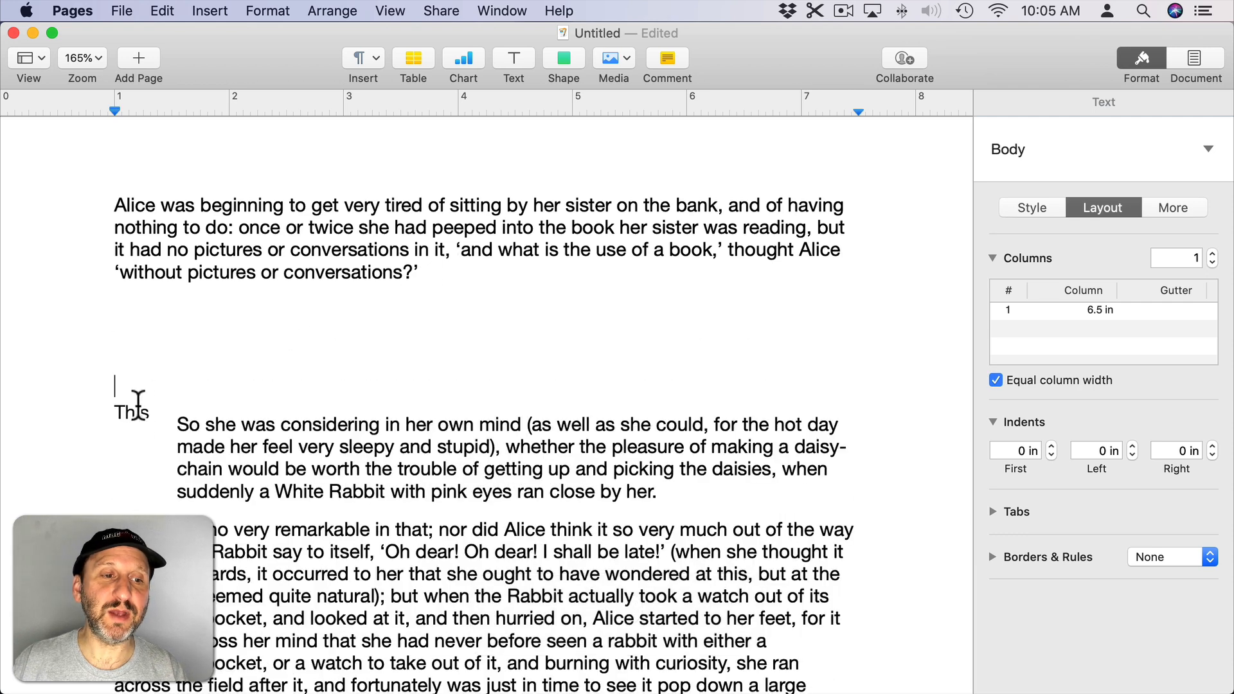
Move the text box containing This down to a vertical position of about 2.91 in, level with the second paragraph's first line
{"action": "left_click", "coordinate": [143, 439]}
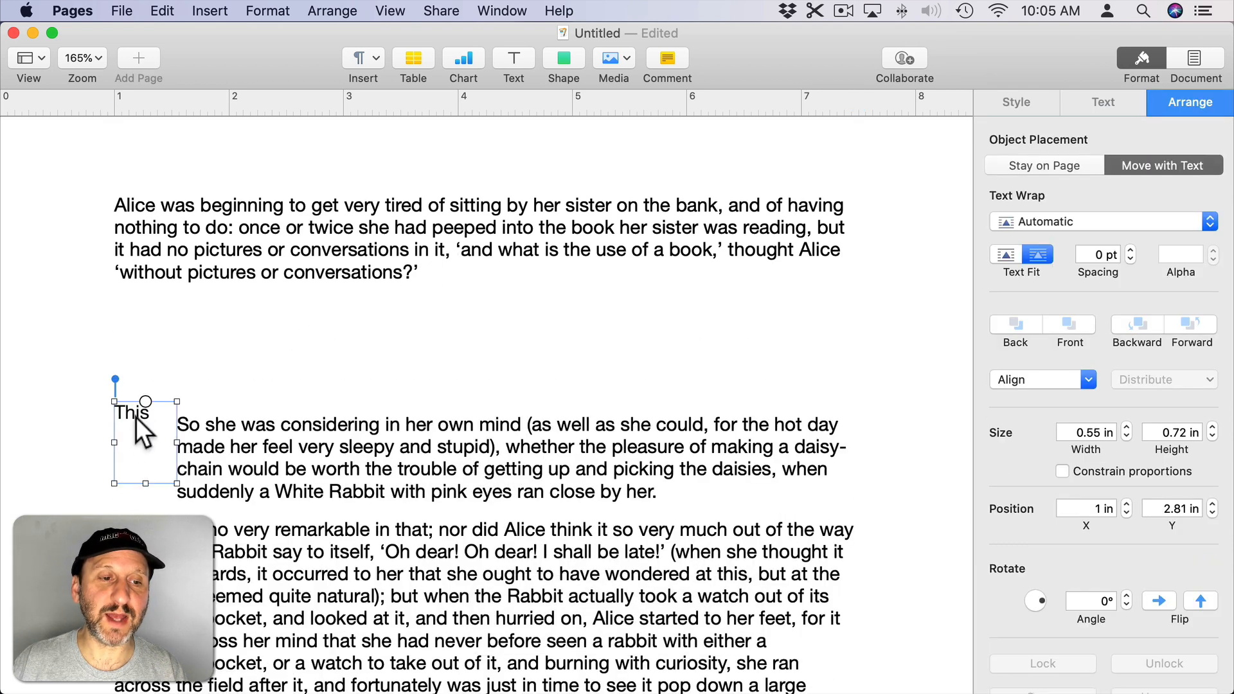
{"action": "key", "text": "Return"}
{"action": "left_click_drag", "start_coordinate": [138, 416], "coordinate": [130, 439]}
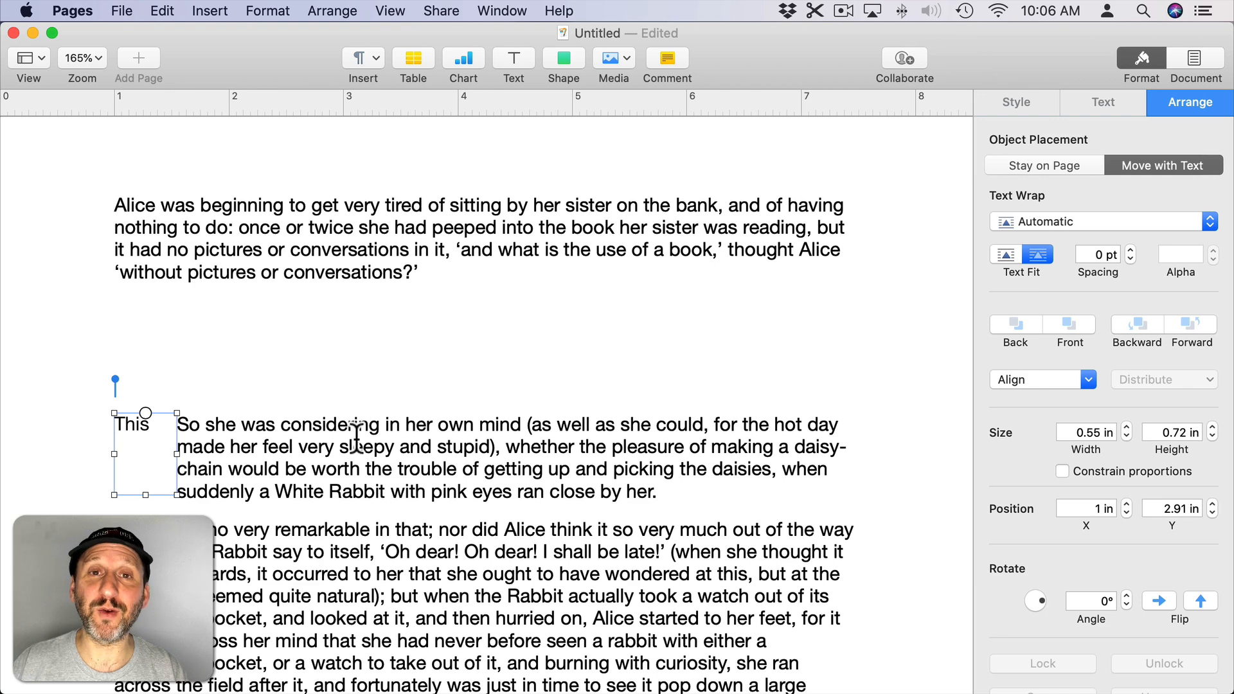